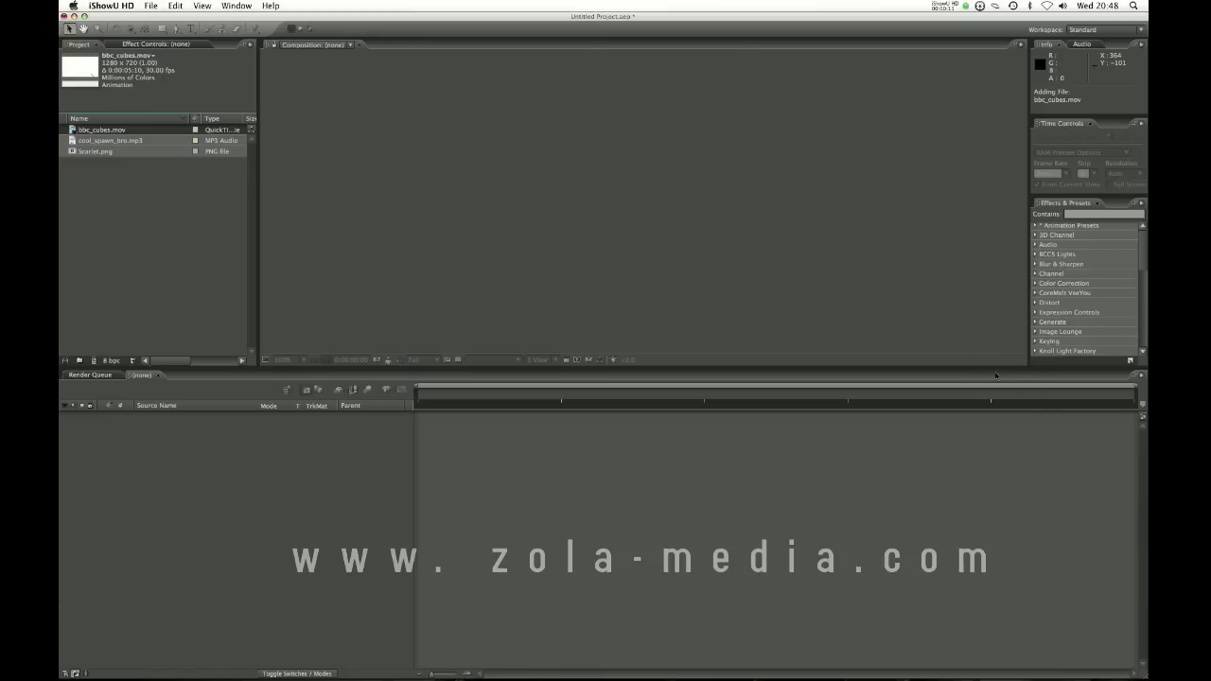
pyautogui.click(966, 288)
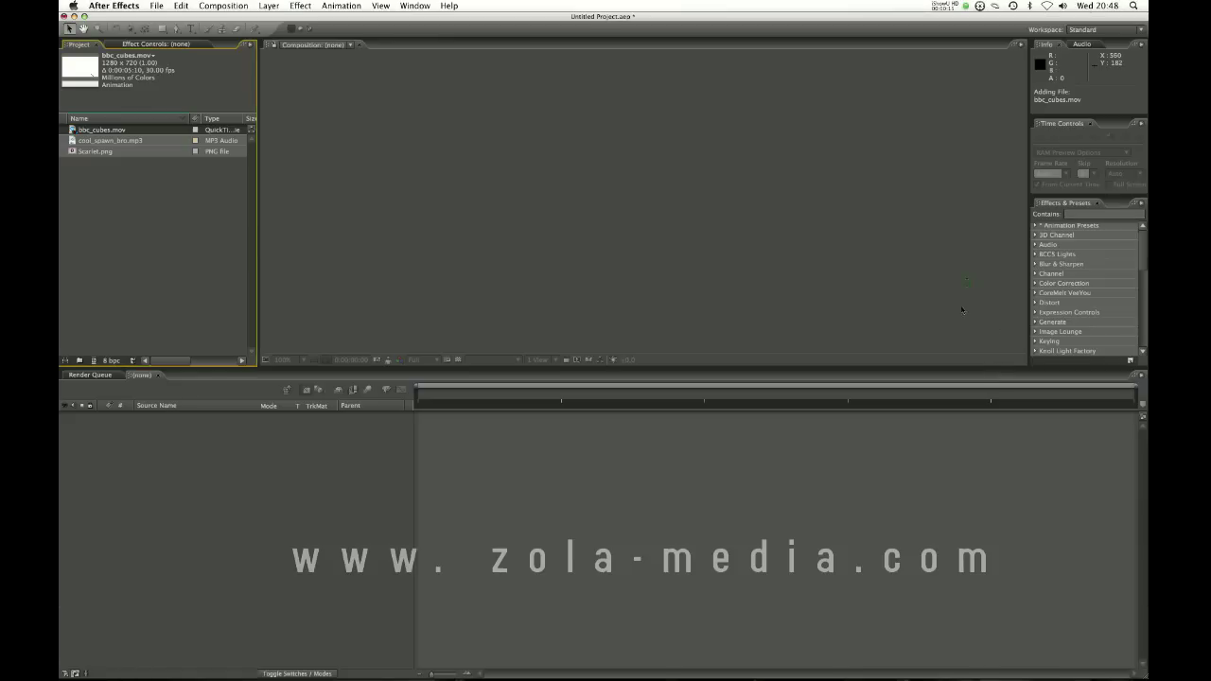
pyautogui.click(919, 423)
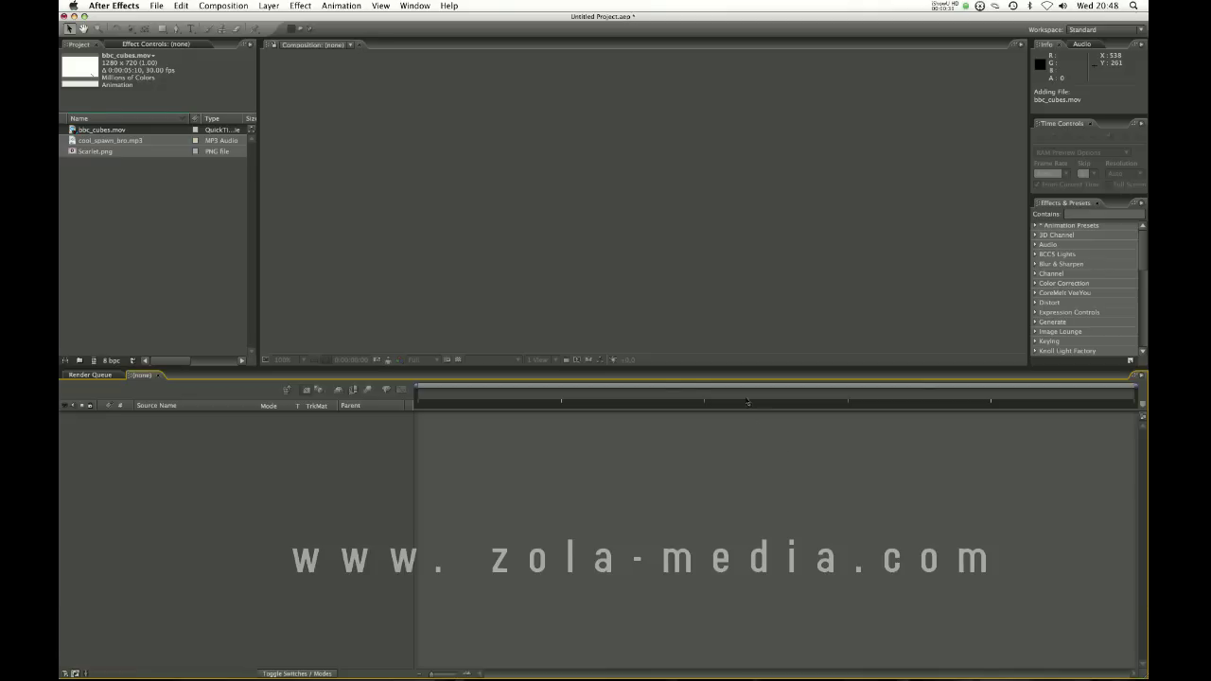
pyautogui.click(691, 351)
pyautogui.click(680, 414)
pyautogui.click(667, 334)
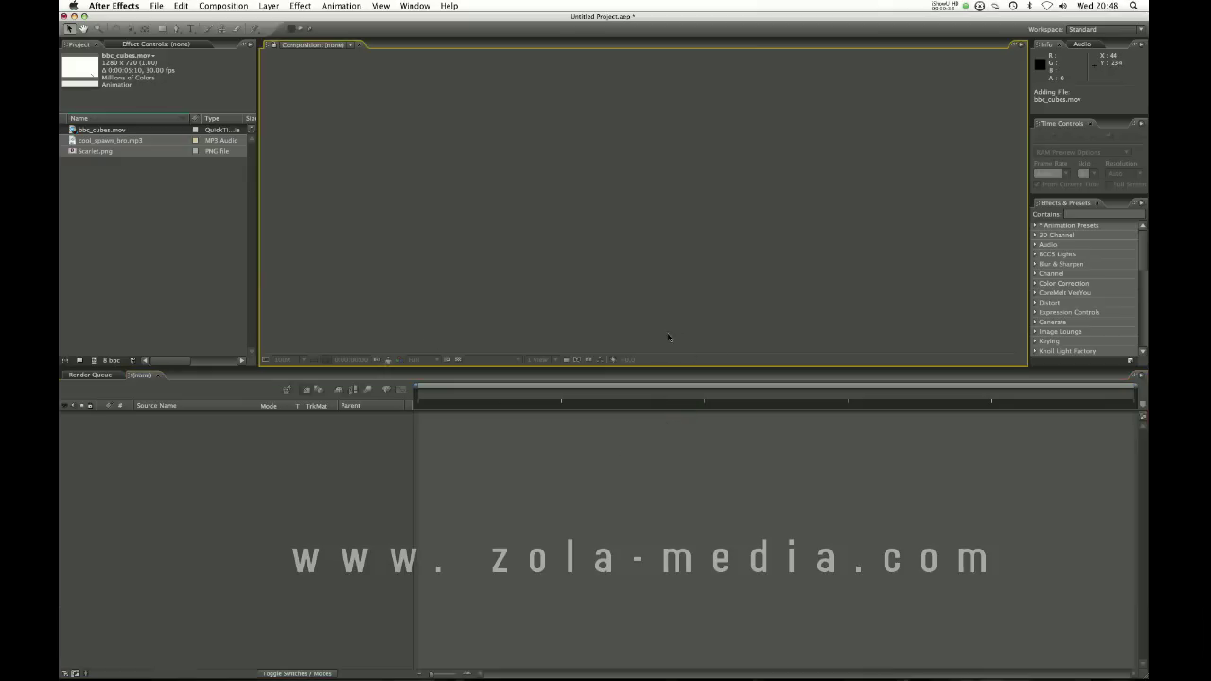
pyautogui.click(655, 419)
pyautogui.click(200, 327)
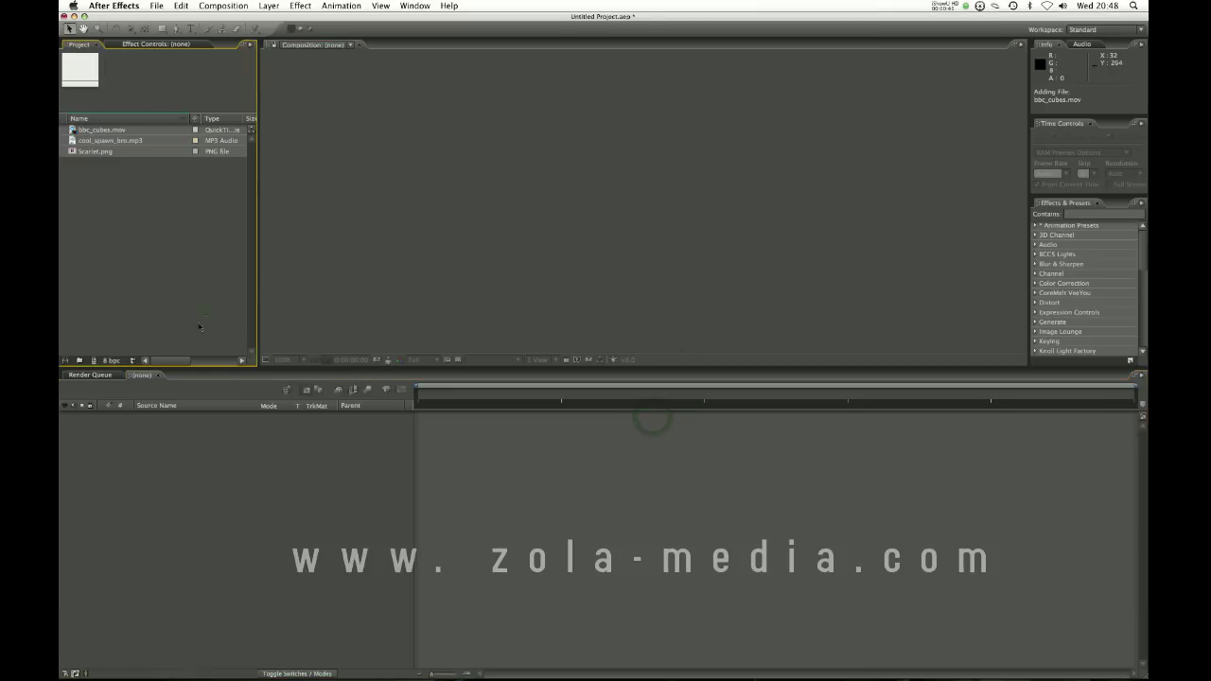
# - View the Render Queue and return to the empty timeline
pyautogui.click(91, 375)
pyautogui.click(140, 375)
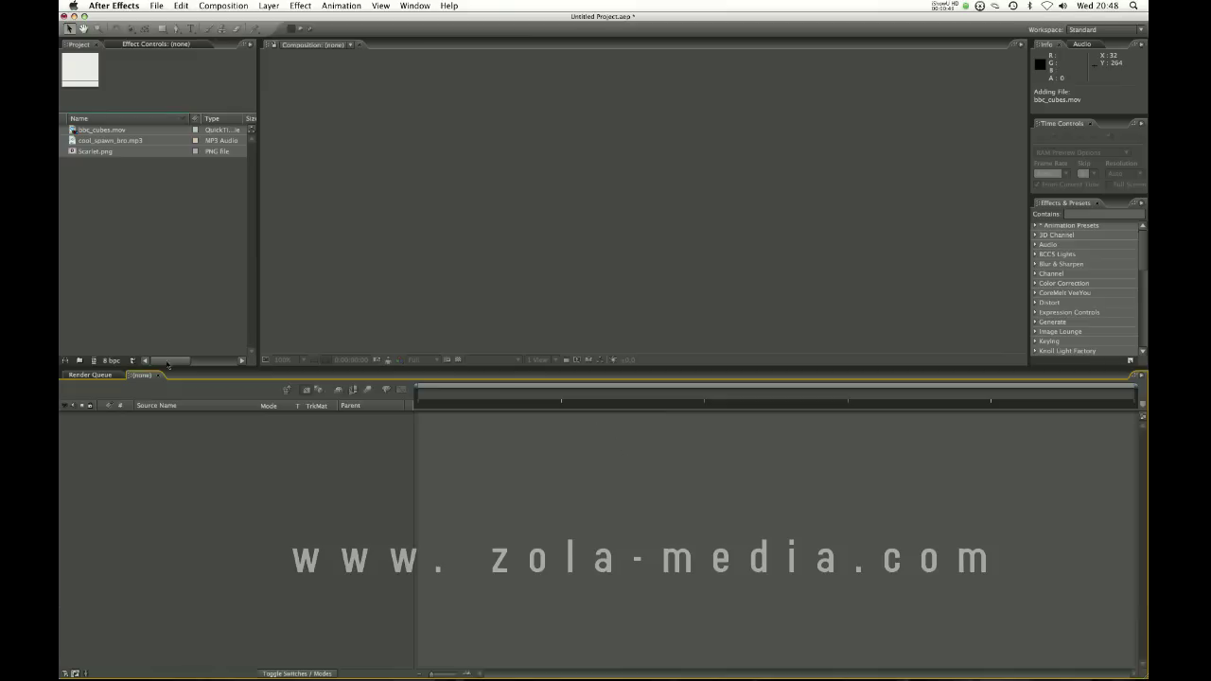
pyautogui.click(90, 375)
pyautogui.click(142, 375)
pyautogui.click(561, 492)
pyautogui.click(656, 306)
pyautogui.click(617, 421)
pyautogui.click(359, 419)
pyautogui.click(129, 305)
pyautogui.click(290, 250)
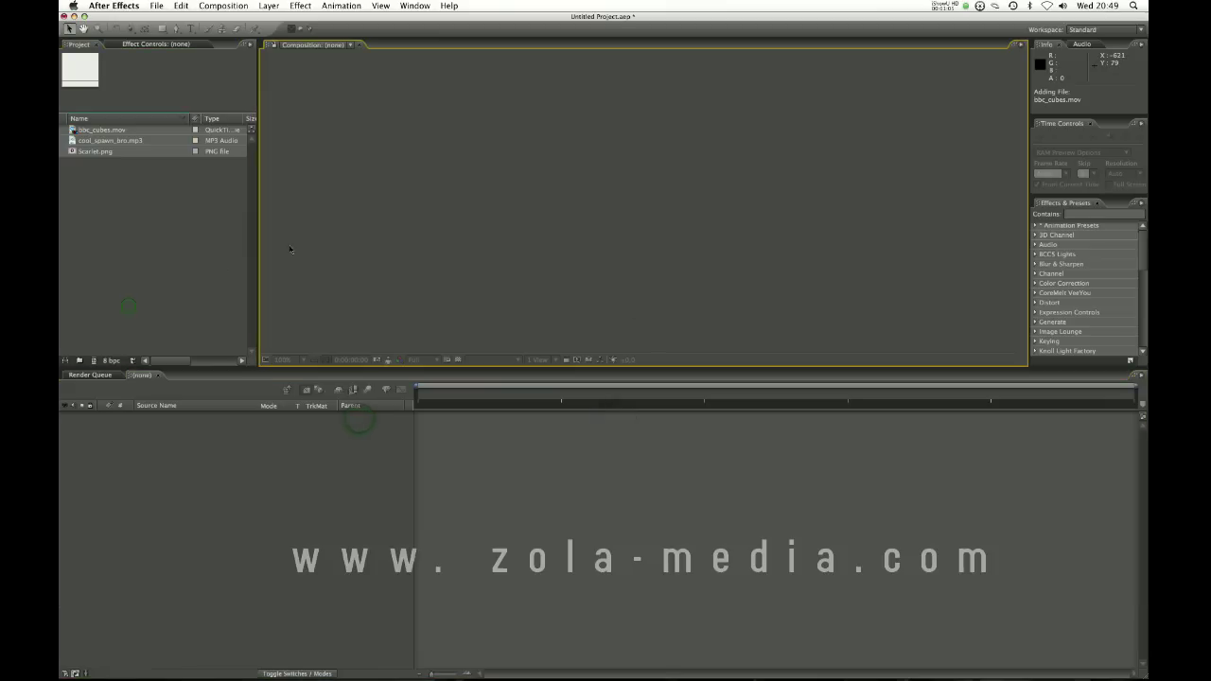
pyautogui.click(331, 459)
# - Reorder the workspace so the timeline comes before the Render Queue, and check both views
pyautogui.click(103, 376)
pyautogui.click(144, 375)
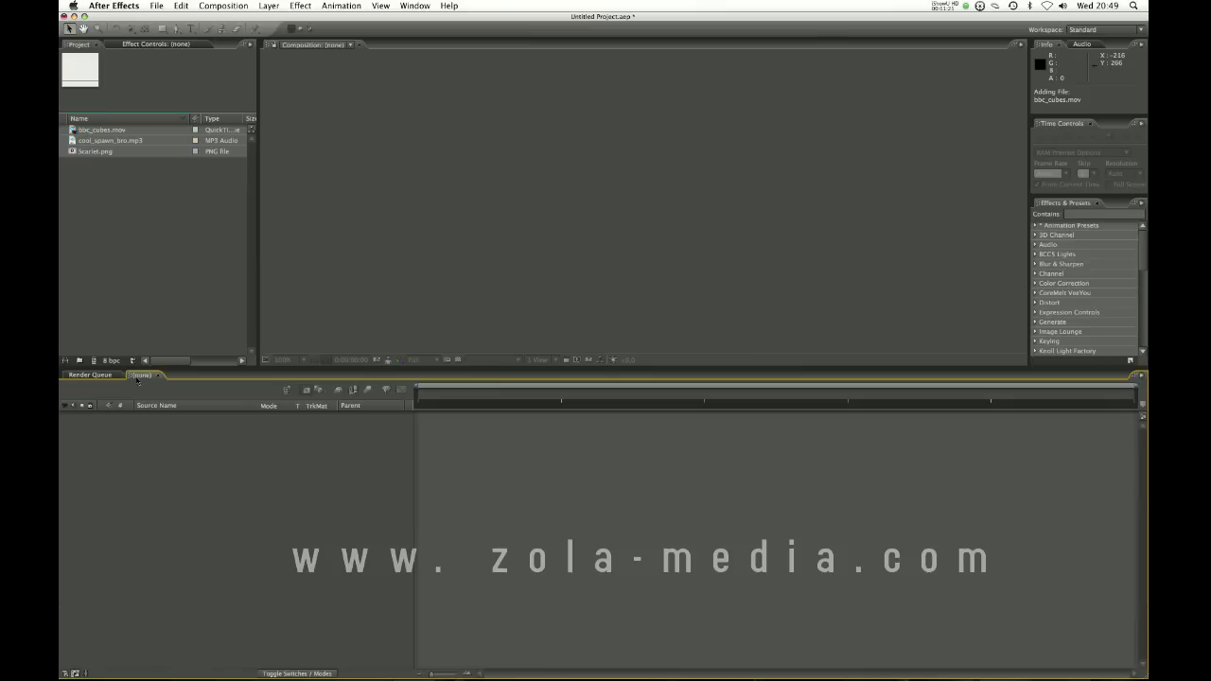
pyautogui.moveTo(140, 376); pyautogui.dragTo(78, 376)
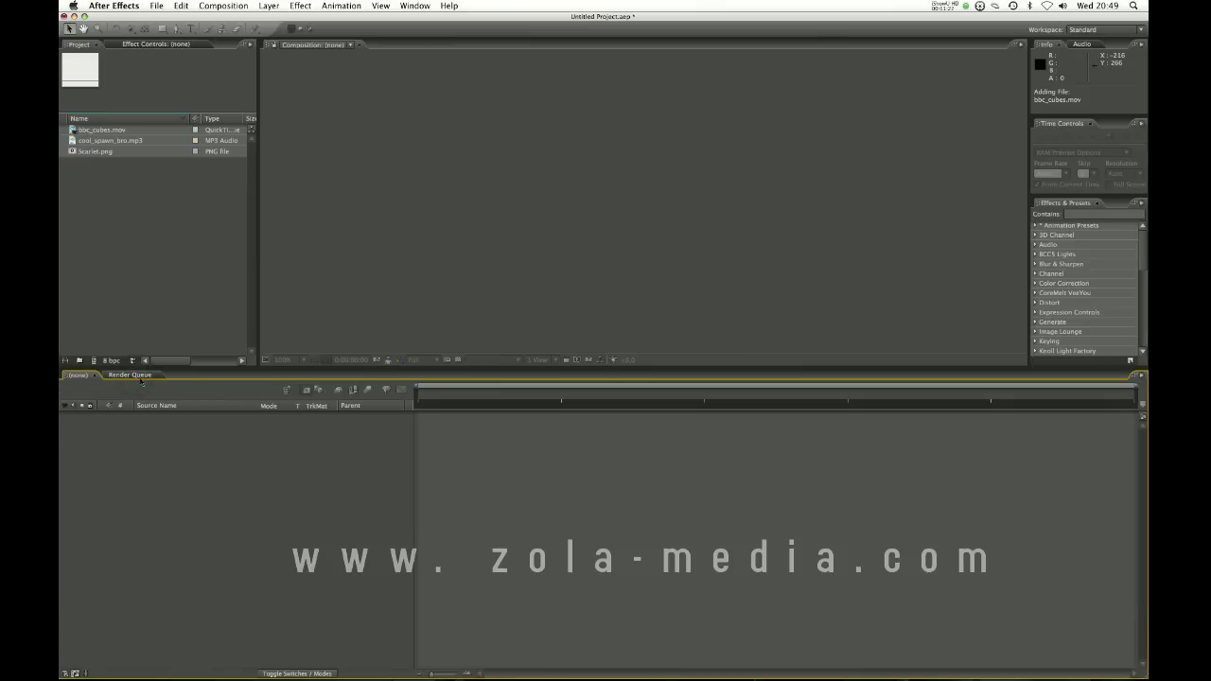
pyautogui.click(142, 377)
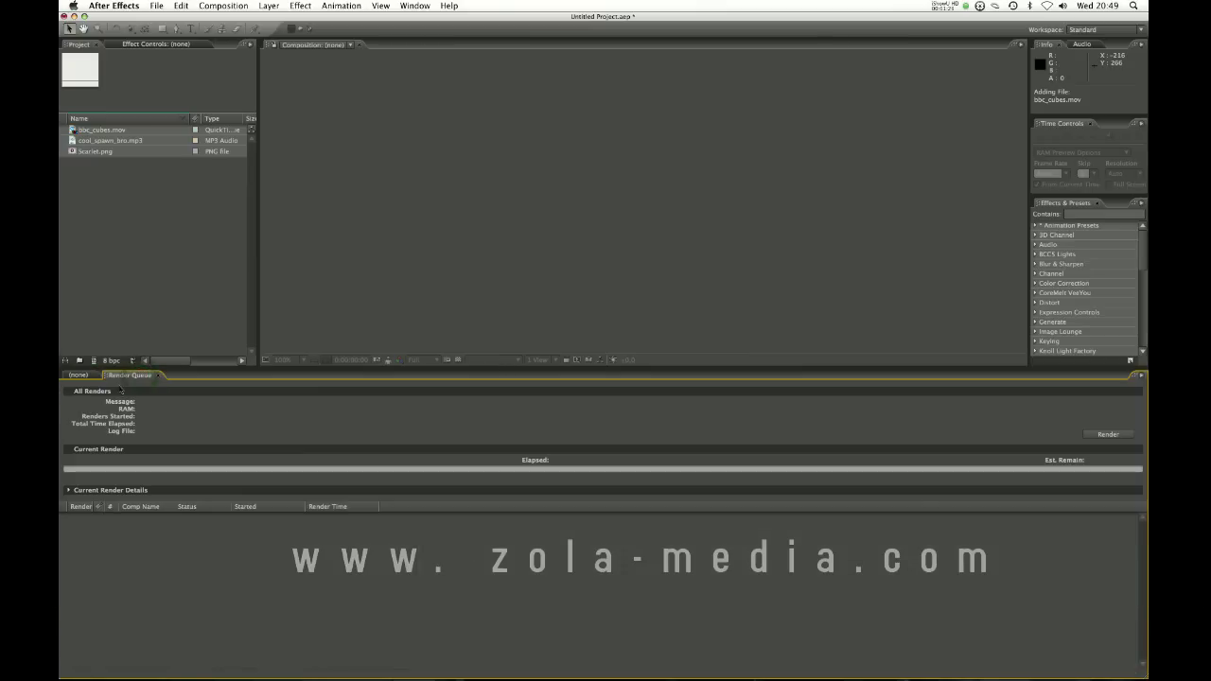
pyautogui.click(80, 375)
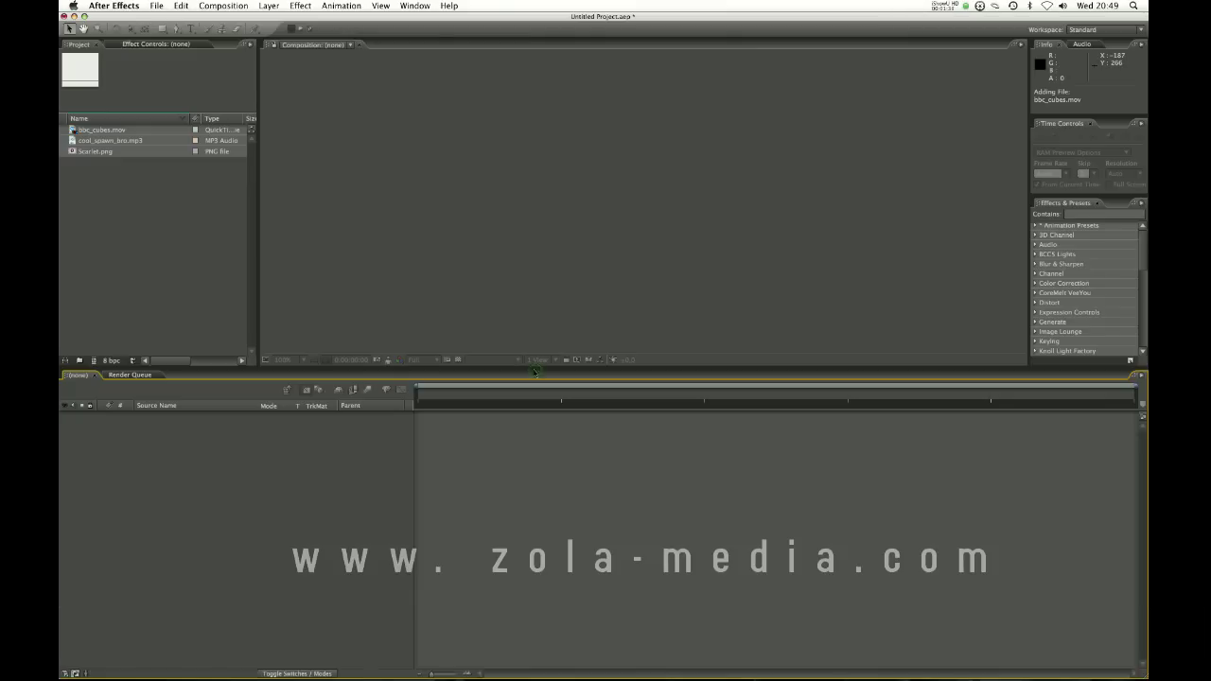
# - Slightly reduce the timeline area's height in favour of the composition viewer, and recheck the Render Queue
pyautogui.moveTo(536, 368); pyautogui.dragTo(537, 370)
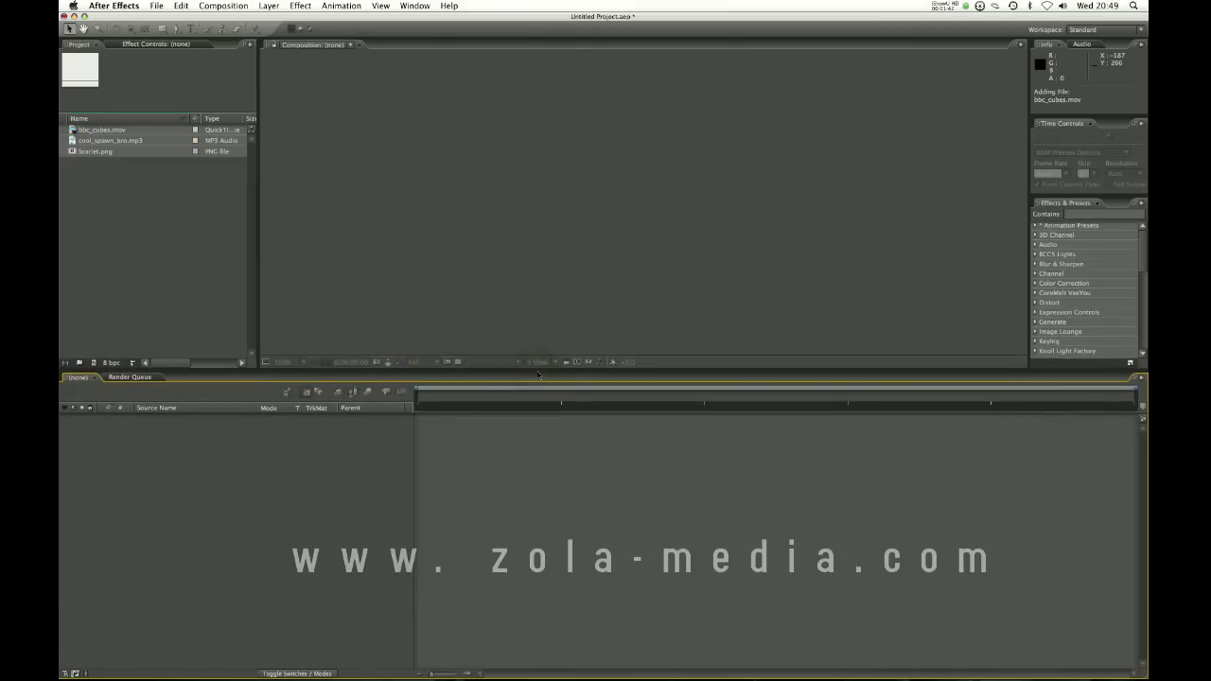
pyautogui.click(142, 378)
pyautogui.click(79, 376)
# - Switch to Google Chrome to view the Adobe website, and return to After Effects
pyautogui.press('super+Tab')
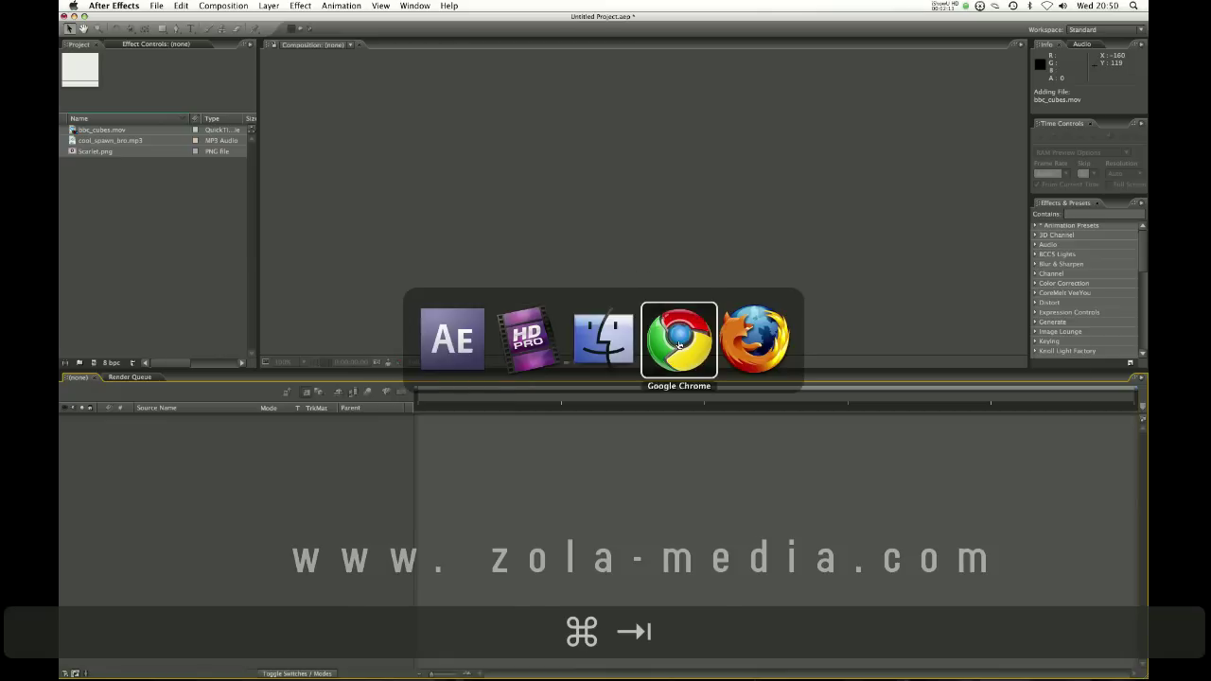
pyautogui.click(677, 344)
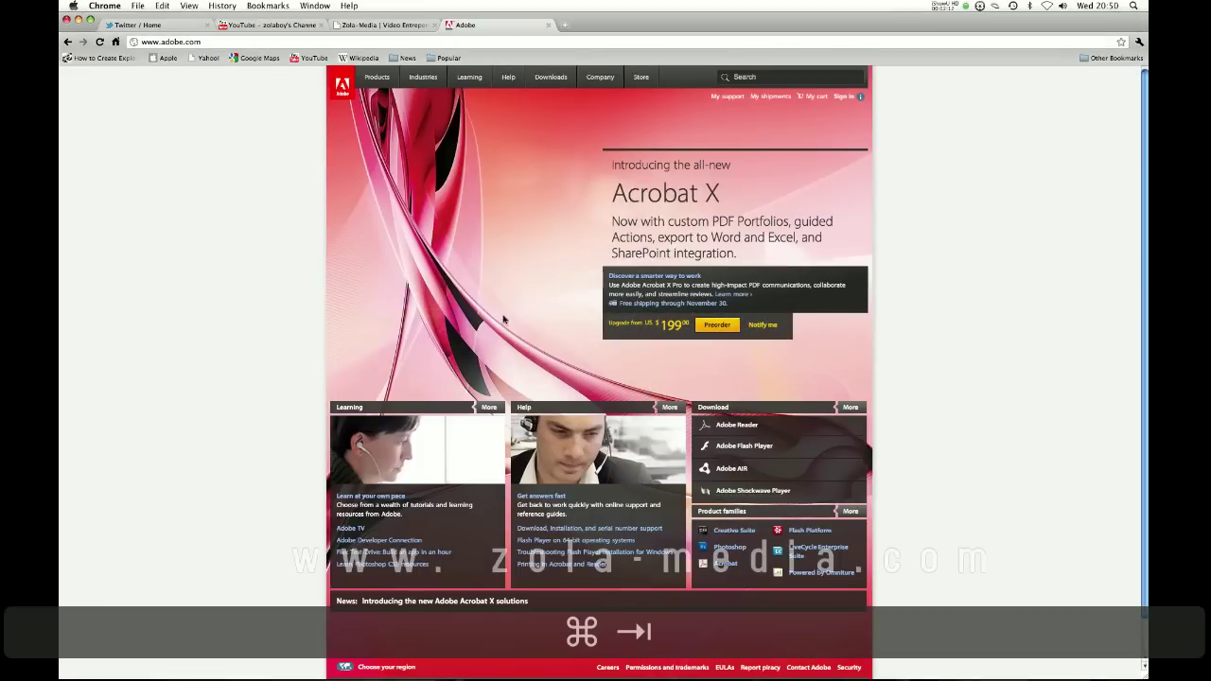
pyautogui.press('super+Tab')
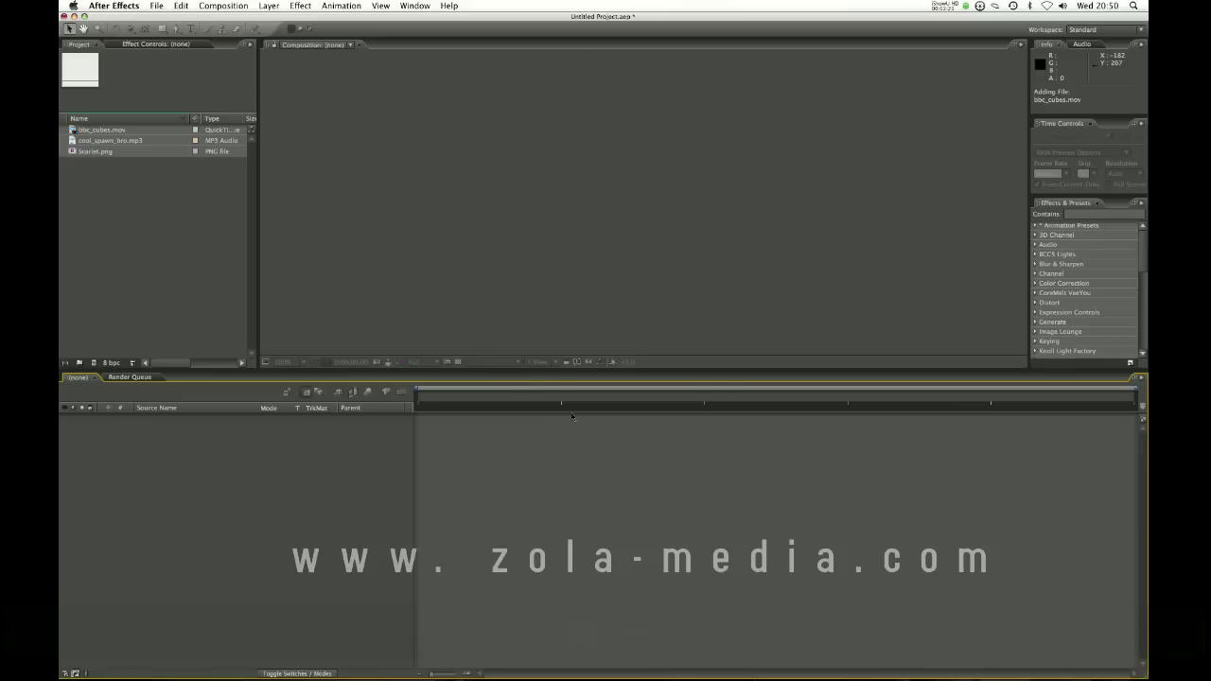
pyautogui.click(553, 340)
pyautogui.click(545, 428)
pyautogui.click(280, 297)
pyautogui.click(314, 440)
pyautogui.click(278, 301)
pyautogui.click(363, 455)
# - Open the bbc_cubes.mov footage from the project, play it and close its preview
pyautogui.click(126, 131)
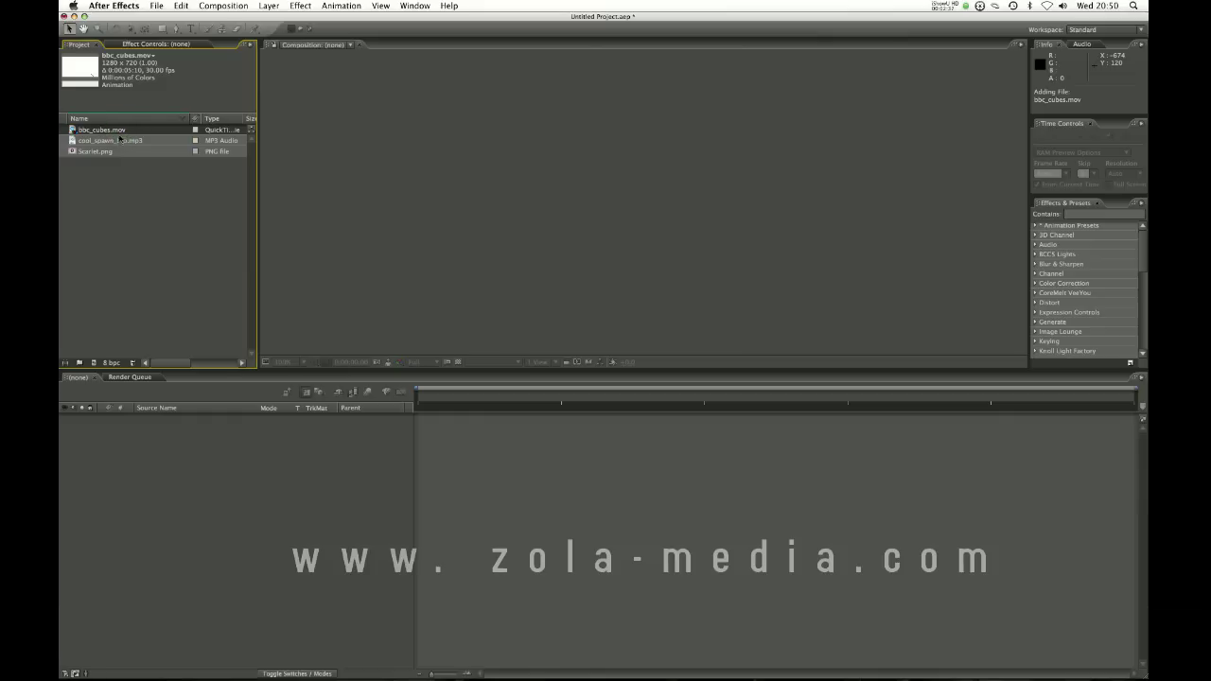
pyautogui.doubleClick(117, 130)
pyautogui.press('space')
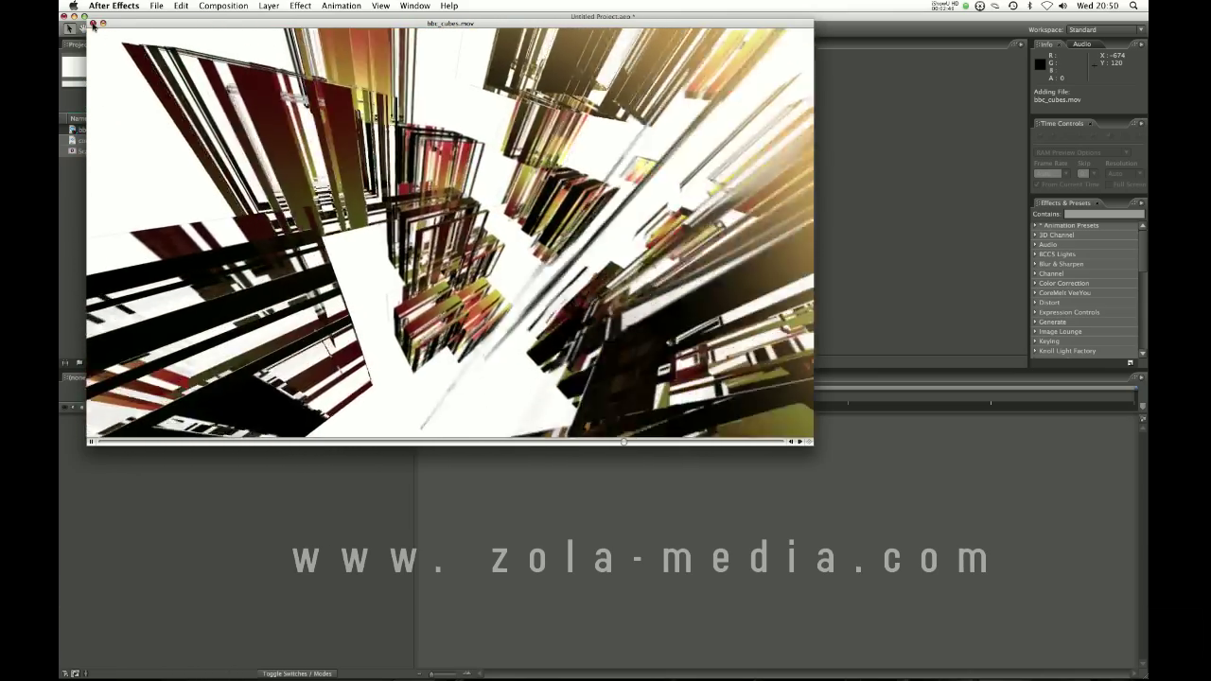
pyautogui.click(92, 23)
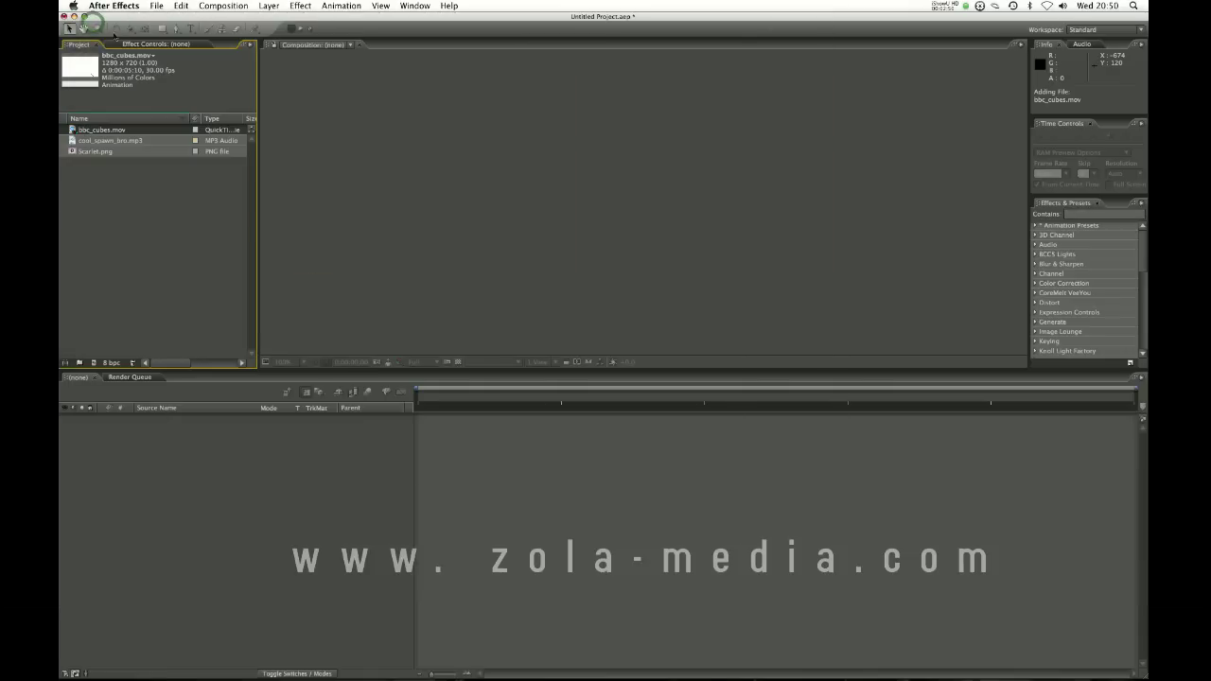
# - Open cool_spawn_bro.mp3 from the project, play an audio preview and close the footage view
pyautogui.doubleClick(123, 141)
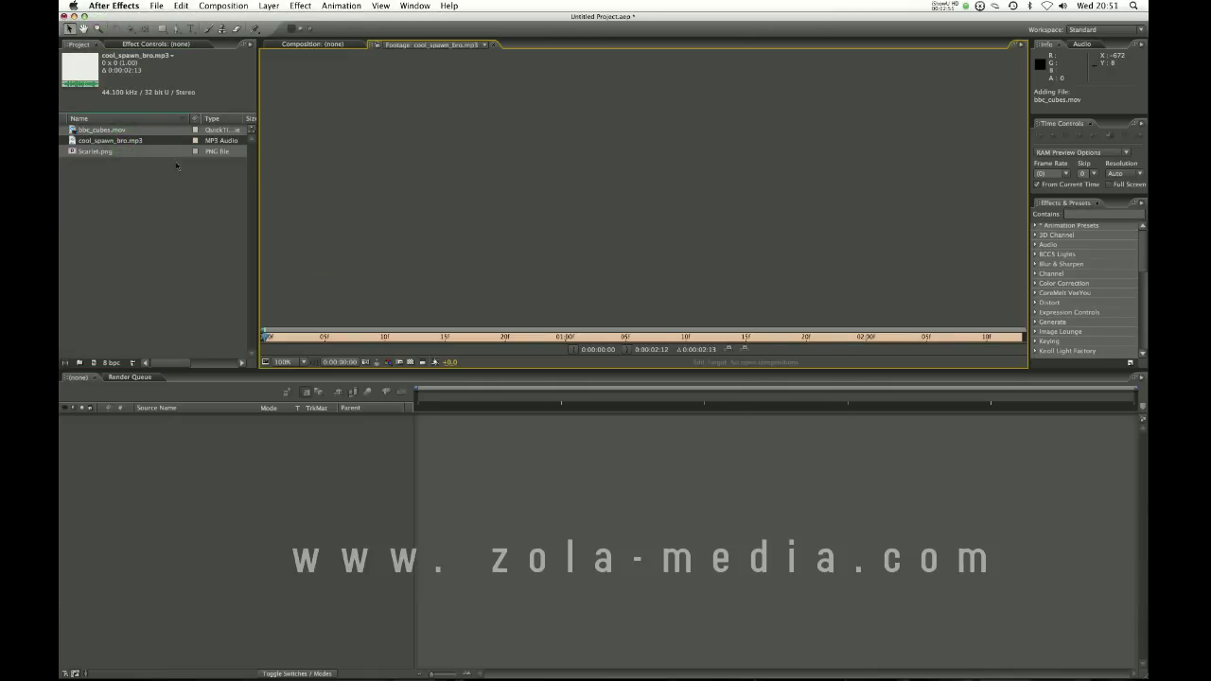
pyautogui.press('space')
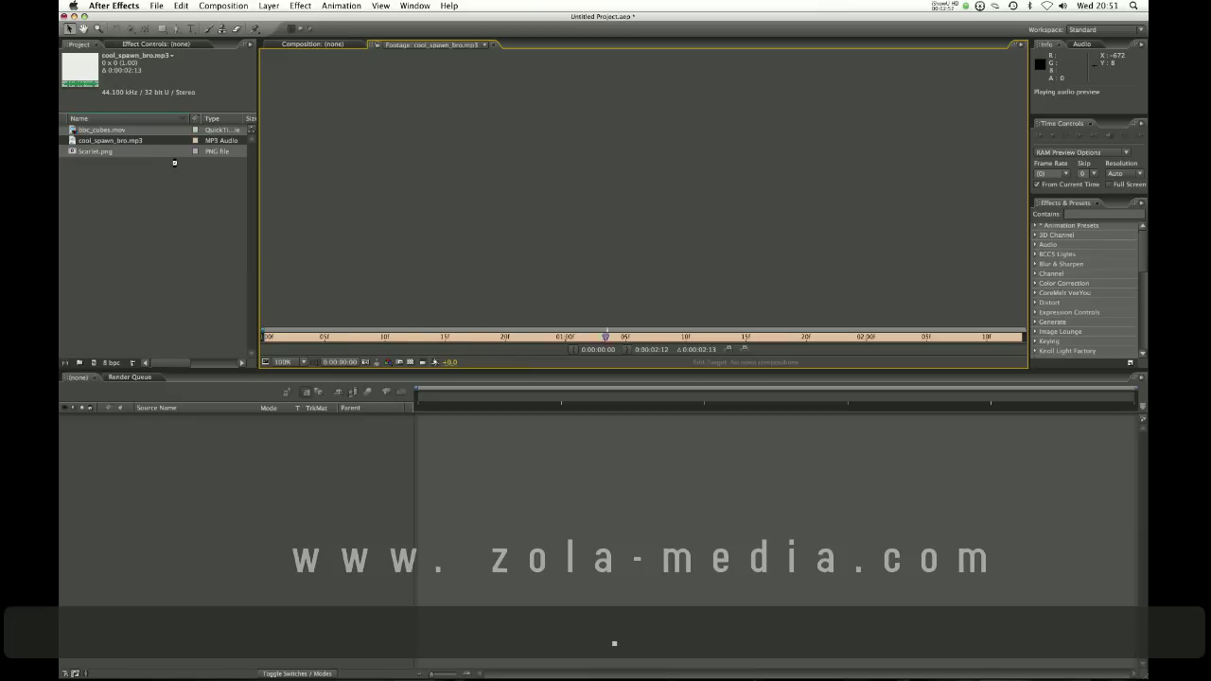
pyautogui.click(774, 279)
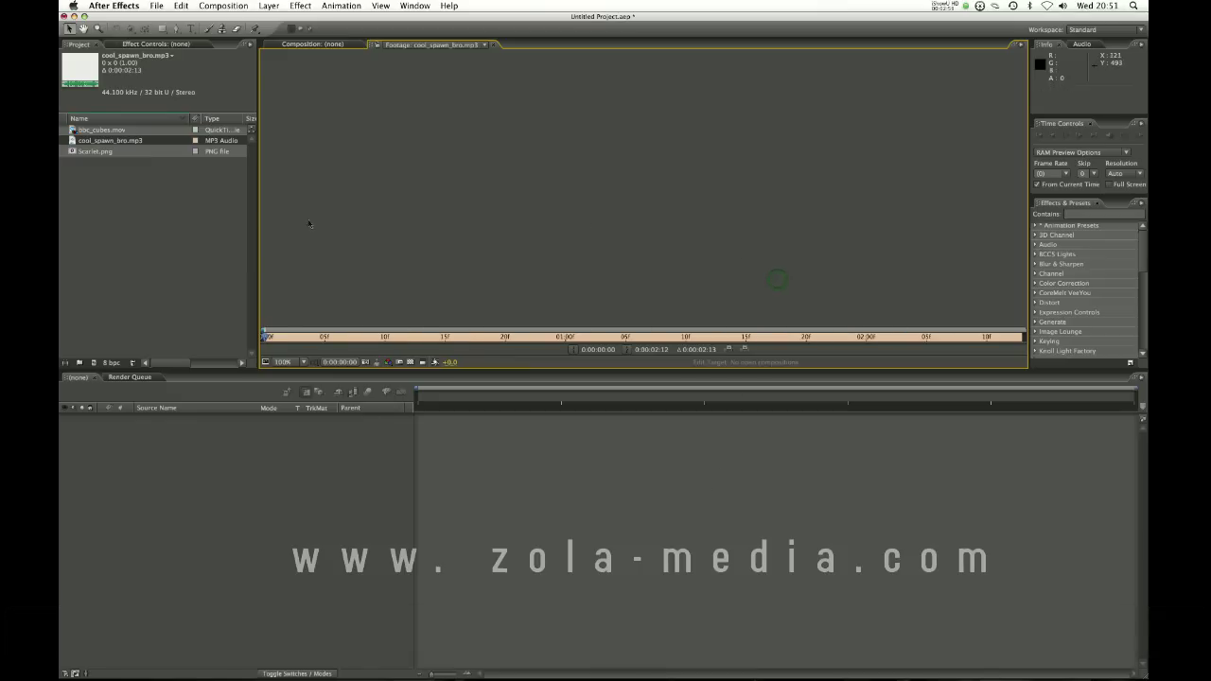
pyautogui.click(492, 45)
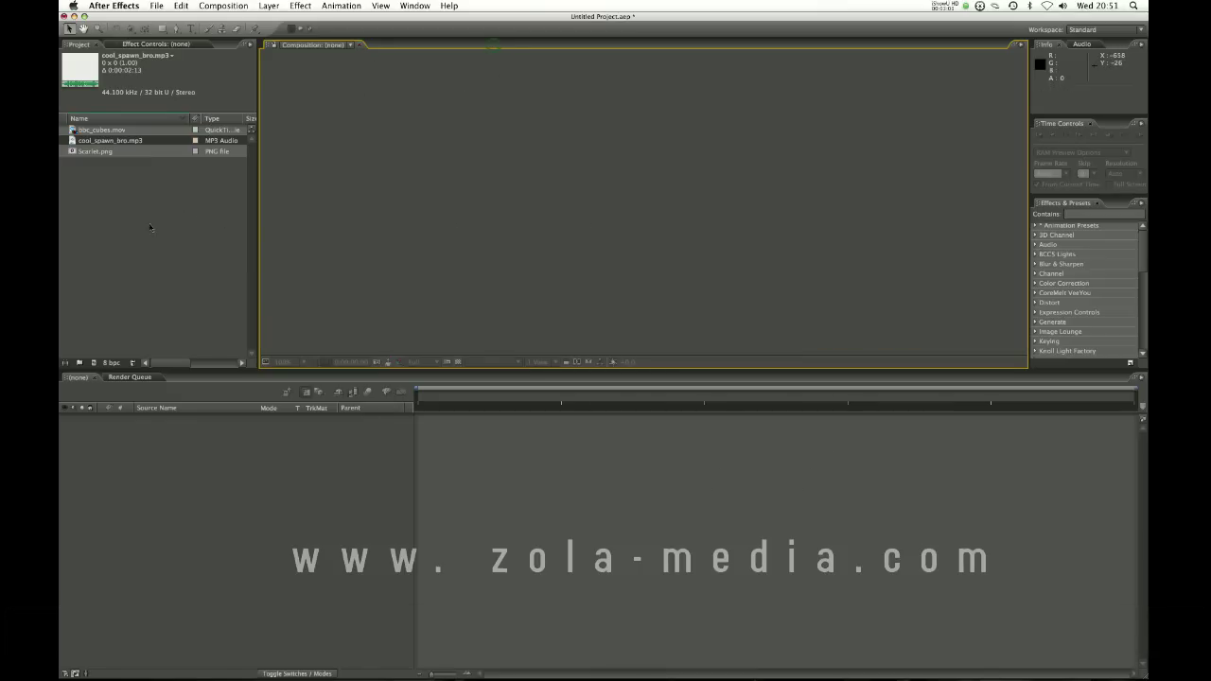
# - Open the Scarlet.png image from the project, pan around it and close the footage view
pyautogui.click(141, 189)
pyautogui.doubleClick(133, 152)
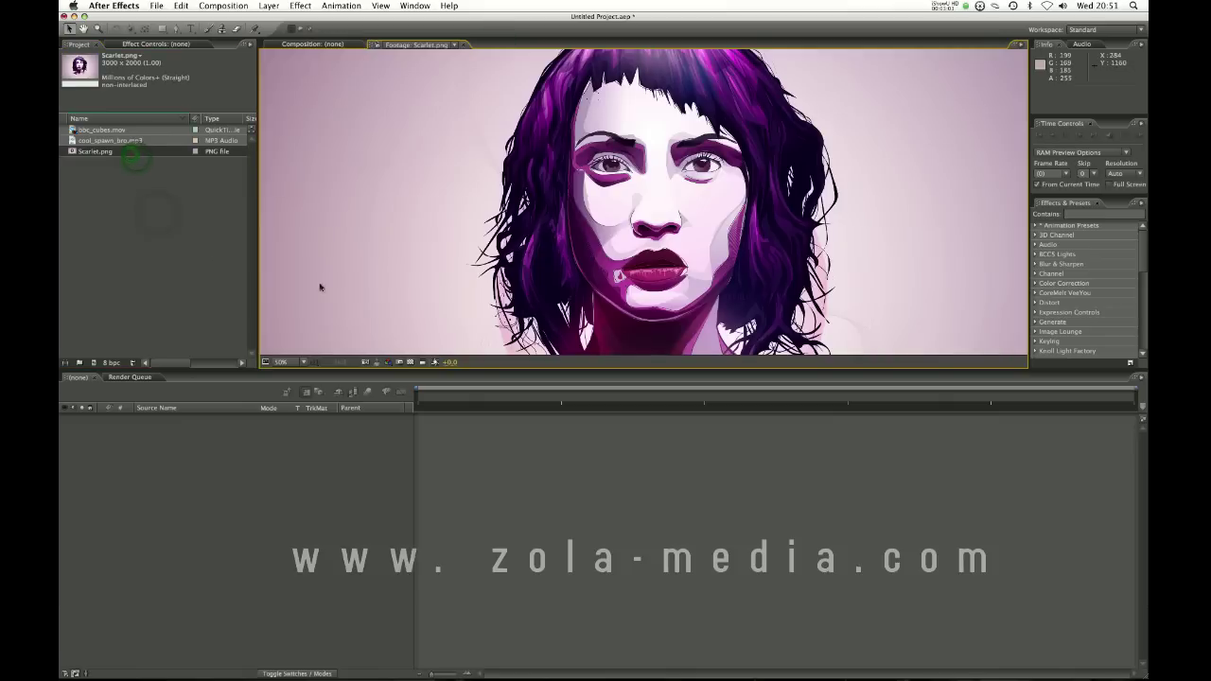
pyautogui.press('space')
pyautogui.moveTo(685, 219)
pyautogui.mouseDown()
pyautogui.moveTo(673, 220)
pyautogui.moveTo(723, 115)
pyautogui.moveTo(655, 170)
pyautogui.moveTo(662, 237)
pyautogui.moveTo(690, 239)
pyautogui.mouseUp()
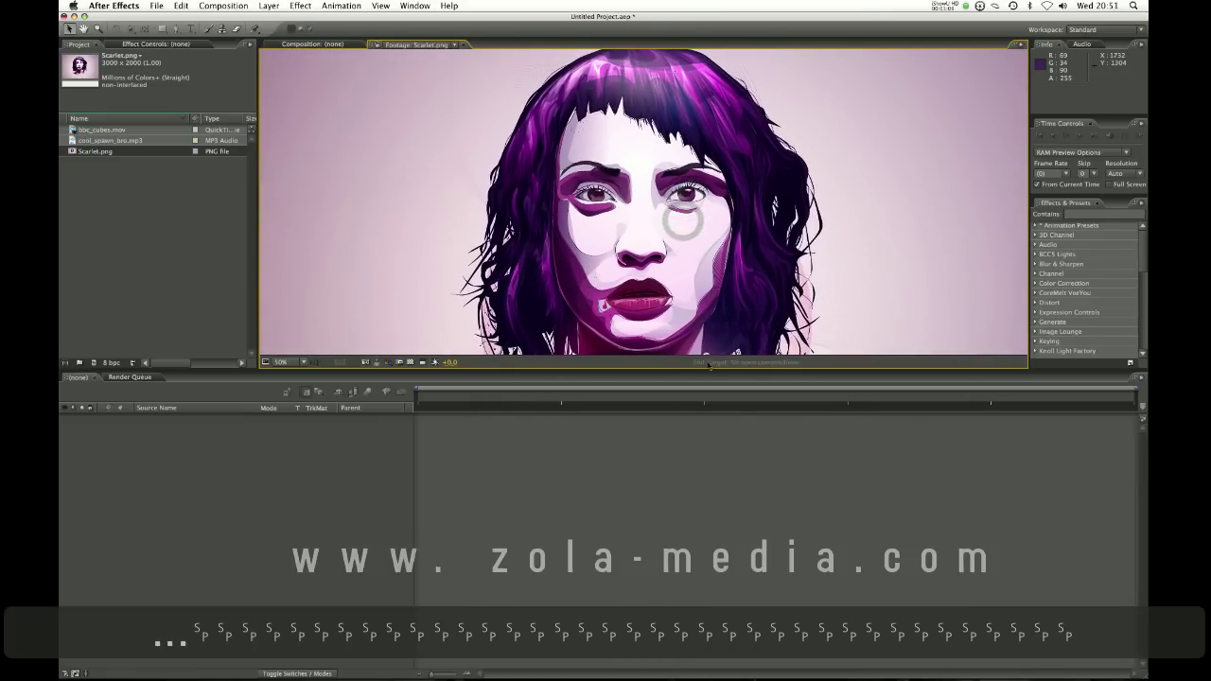
pyautogui.click(463, 45)
pyautogui.click(193, 228)
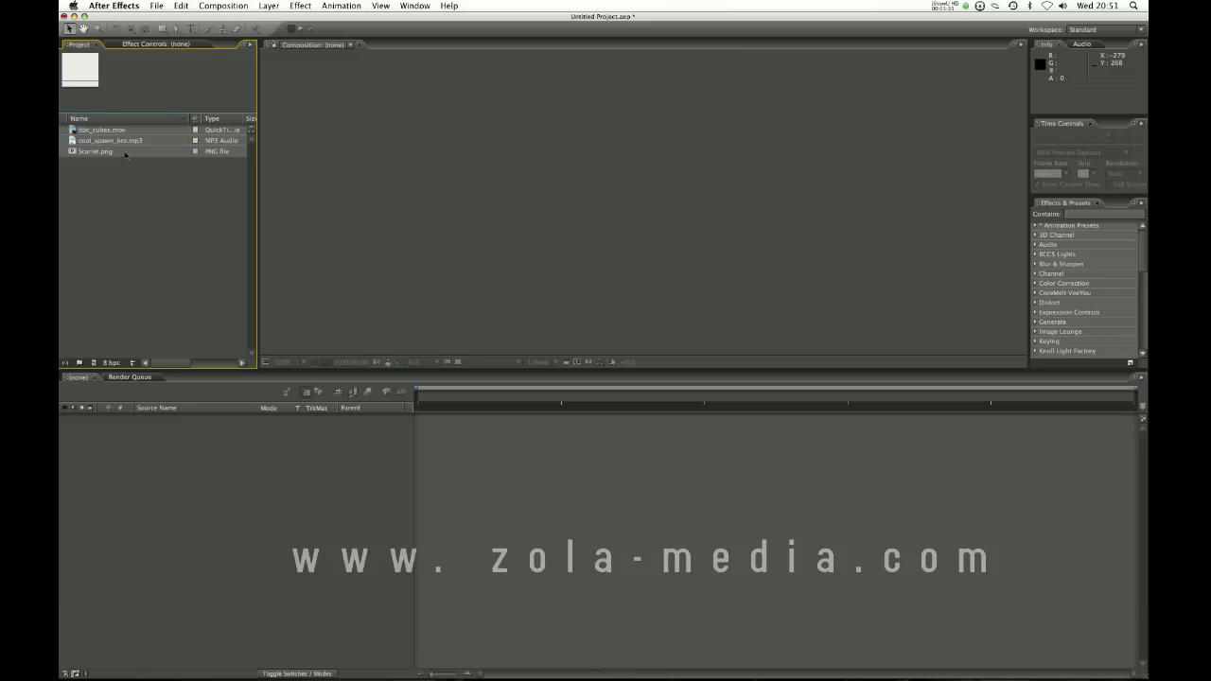
# - Create a new folder in the project named "Call them anything"
pyautogui.click(127, 131)
pyautogui.click(127, 142)
pyautogui.click(121, 152)
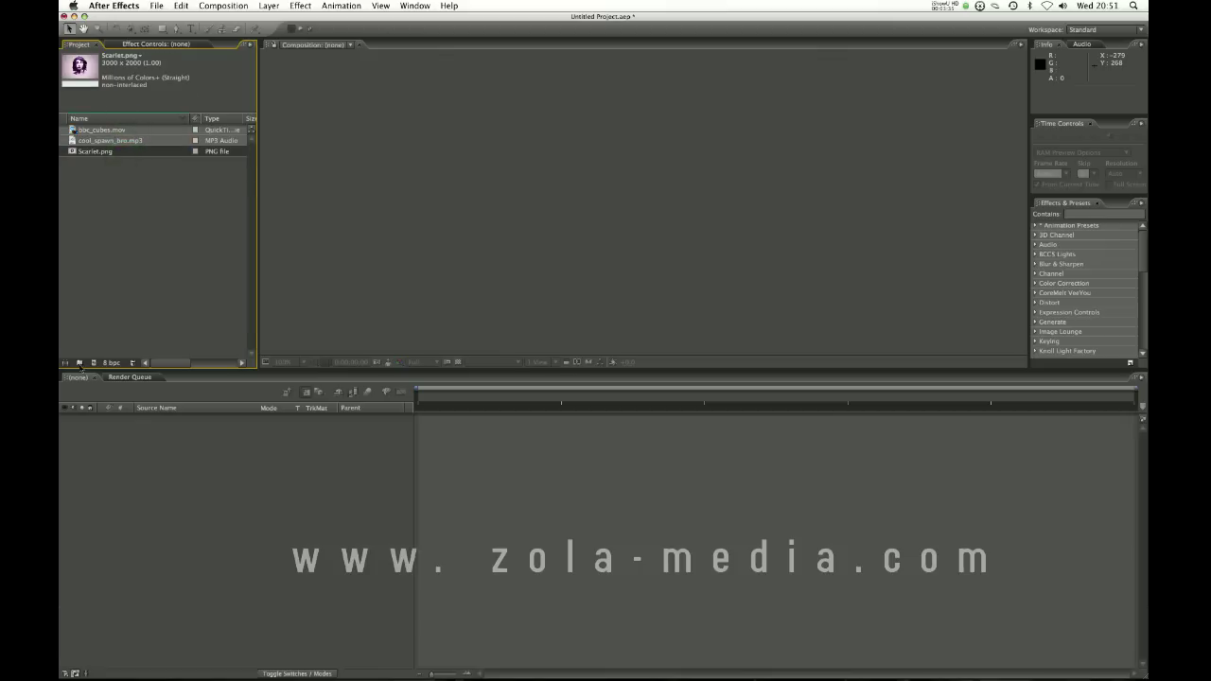
pyautogui.click(79, 362)
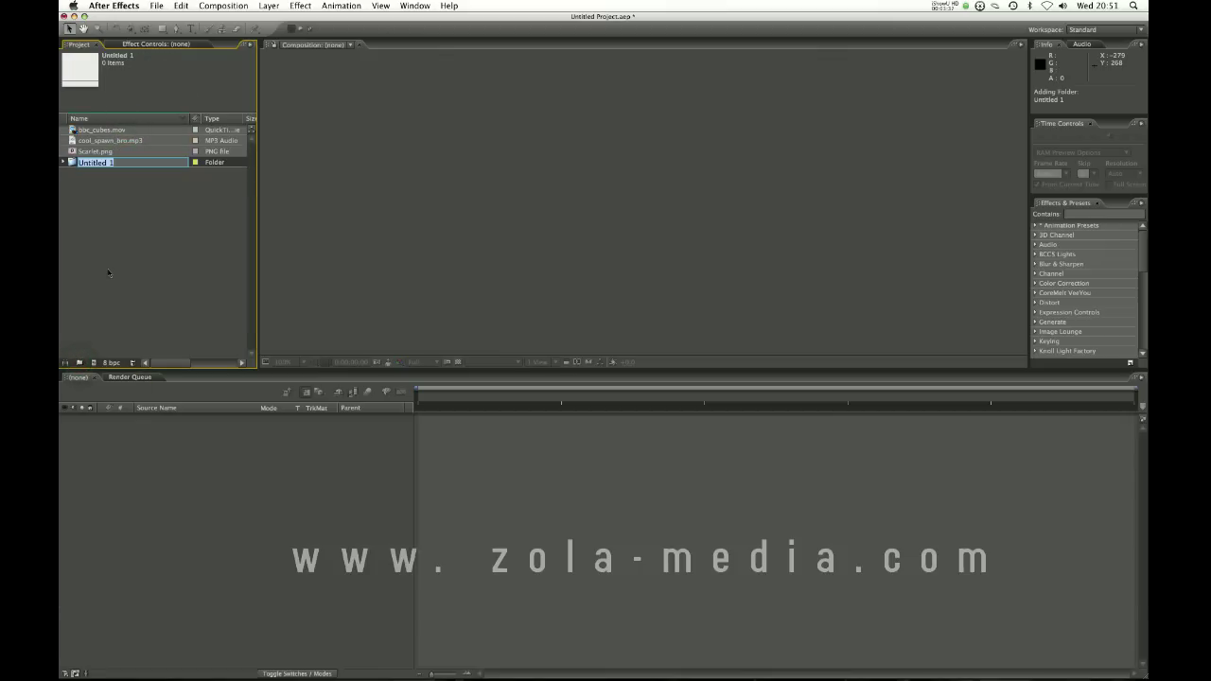
pyautogui.write('Calle th')
pyautogui.press('BackSpace')
pyautogui.press('BackSpace')
pyautogui.press('BackSpace')
pyautogui.press('BackSpace')
pyautogui.write('them an')
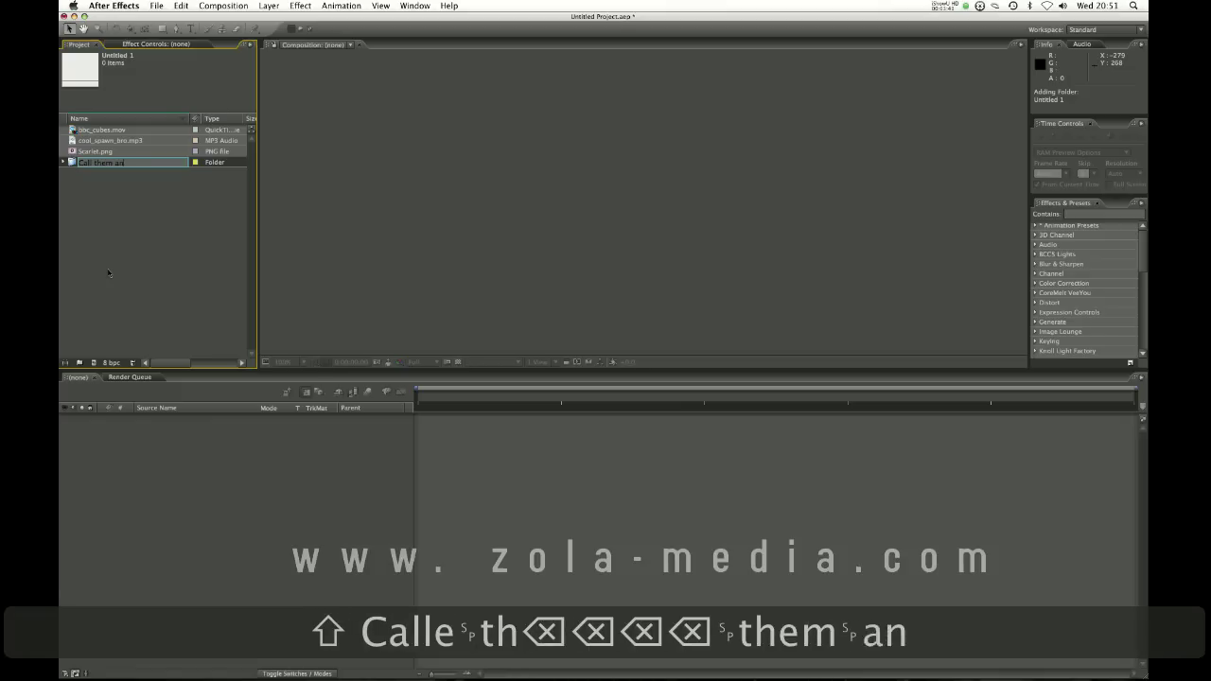
pyautogui.write('ything')
pyautogui.press('Return')
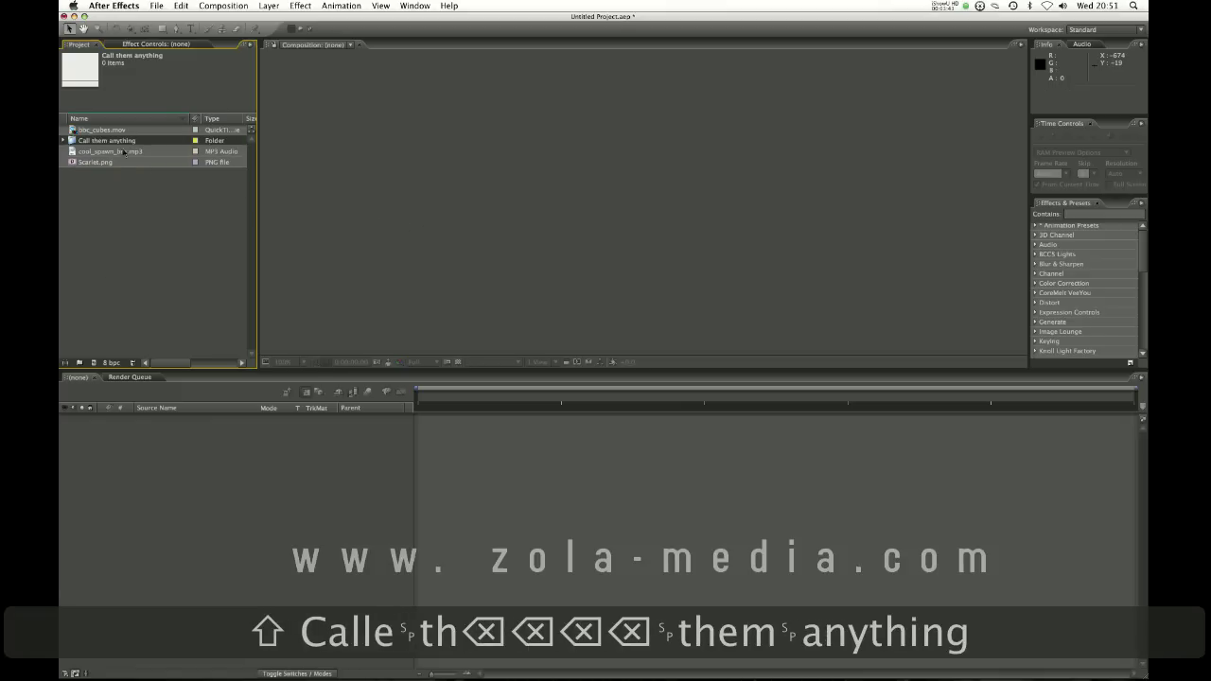
# - Move bbc_cubes.mov, cool_spawn_bro.mp3 and Scarlet.png into the "Call them anything" folder and expand it
pyautogui.click(118, 162)
pyautogui.keyDown('super'); pyautogui.click(119, 152); pyautogui.keyUp('super')
pyautogui.keyDown('super'); pyautogui.click(121, 131); pyautogui.keyUp('super')
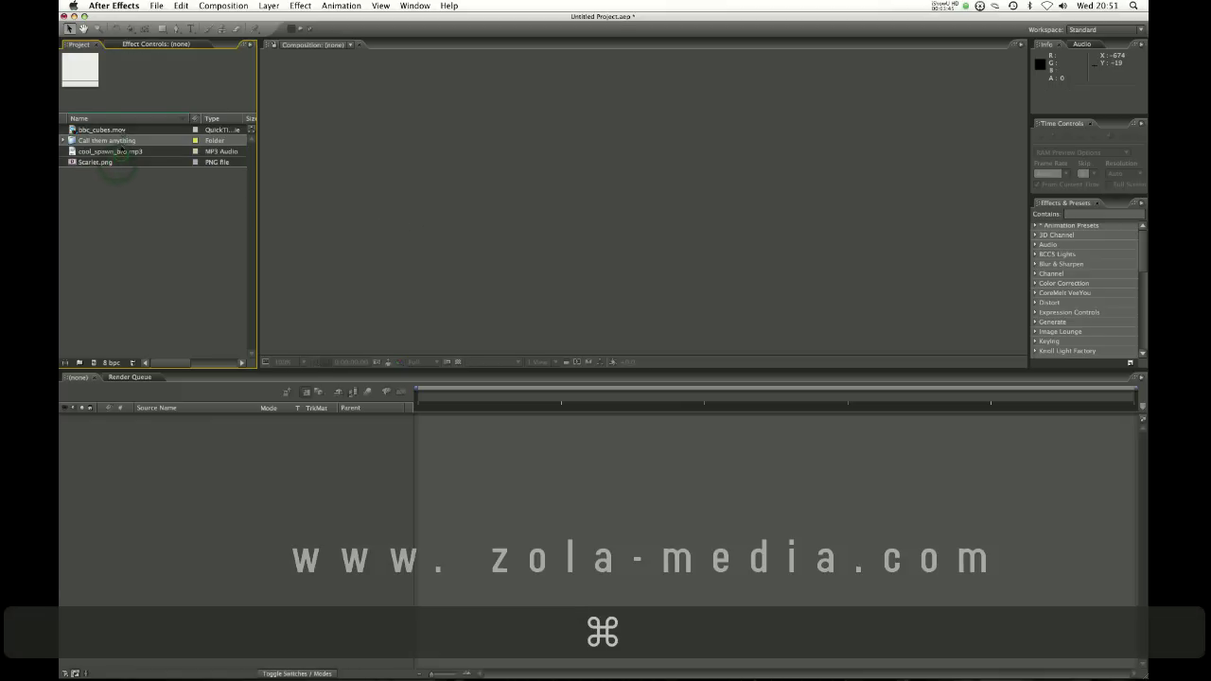
pyautogui.moveTo(122, 152); pyautogui.dragTo(120, 141)
pyautogui.click(133, 207)
pyautogui.click(64, 129)
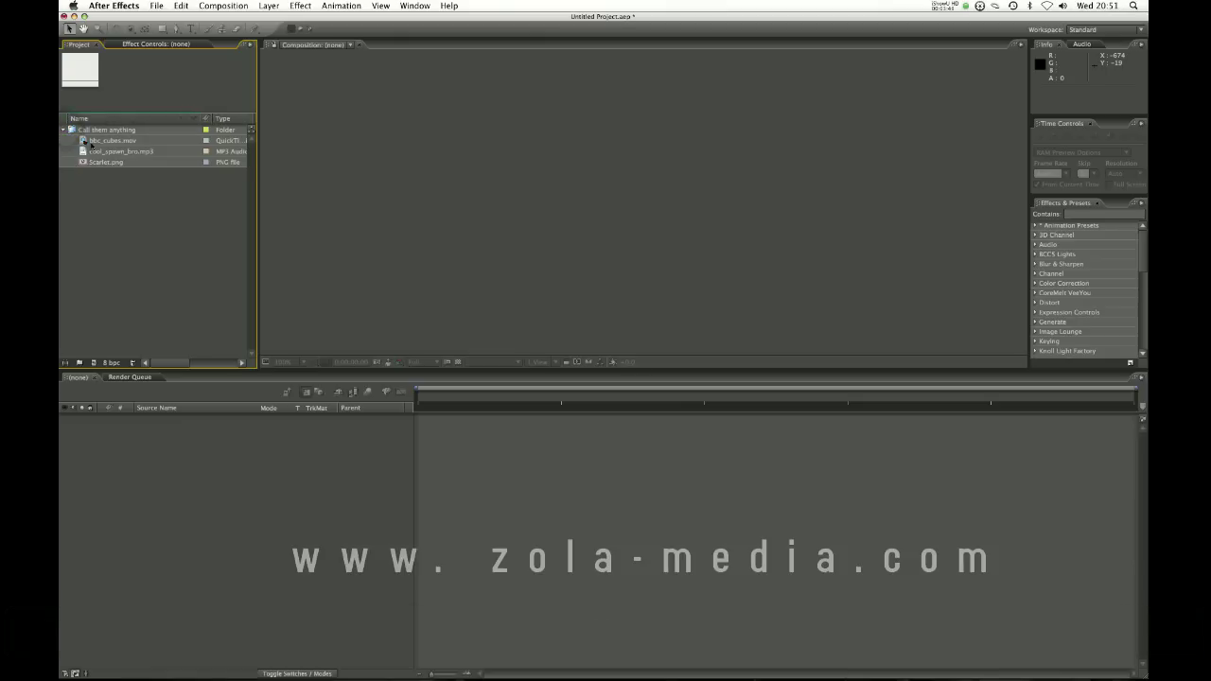
# - Move the three files back out of the "Call them anything" folder and delete the folder
pyautogui.click(85, 140)
pyautogui.keyDown('shift'); pyautogui.click(109, 163); pyautogui.keyUp('shift')
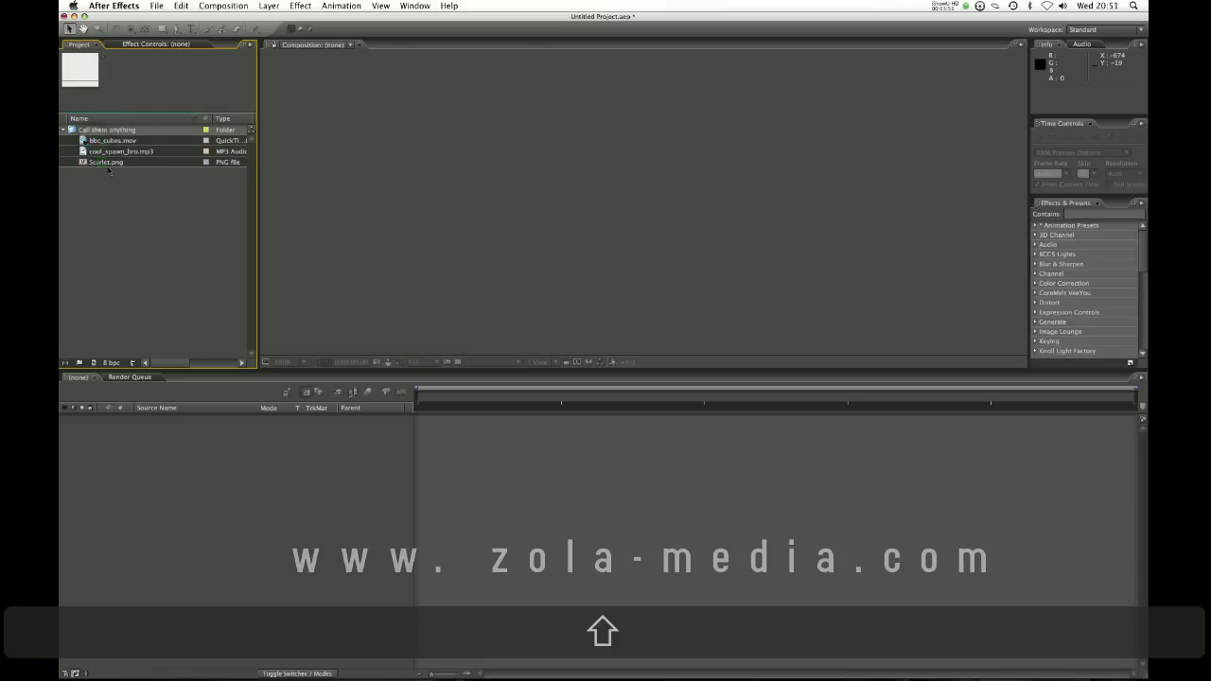
pyautogui.moveTo(109, 166); pyautogui.dragTo(114, 210)
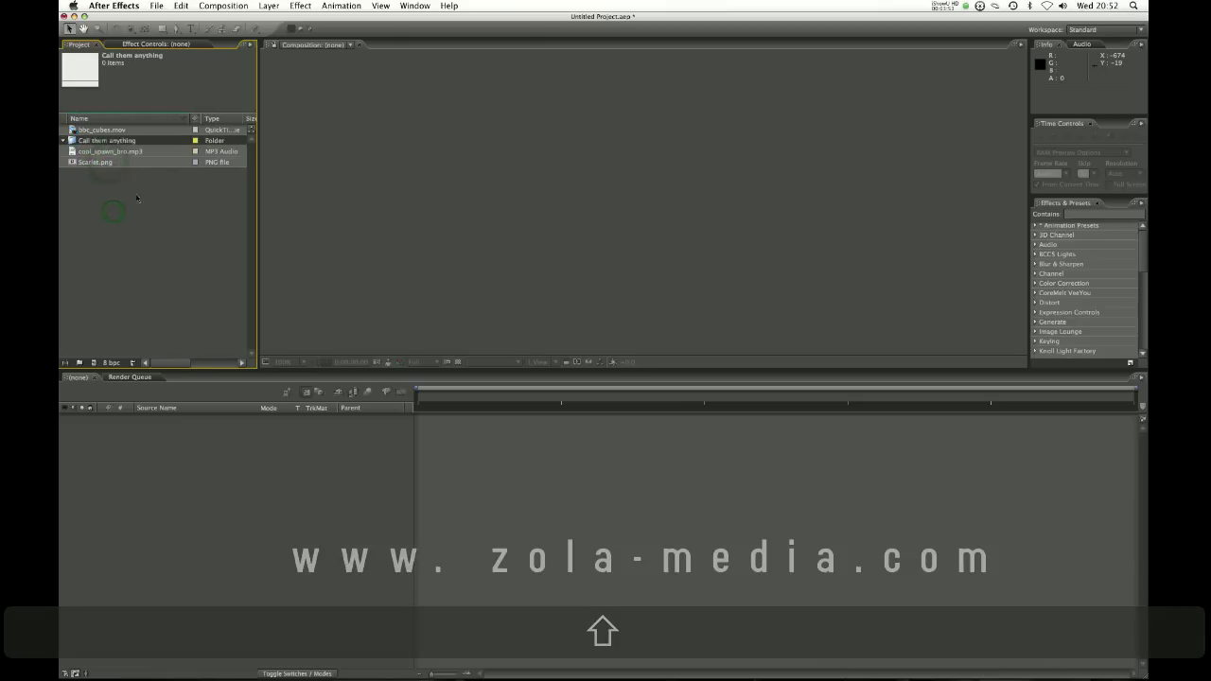
pyautogui.click(134, 363)
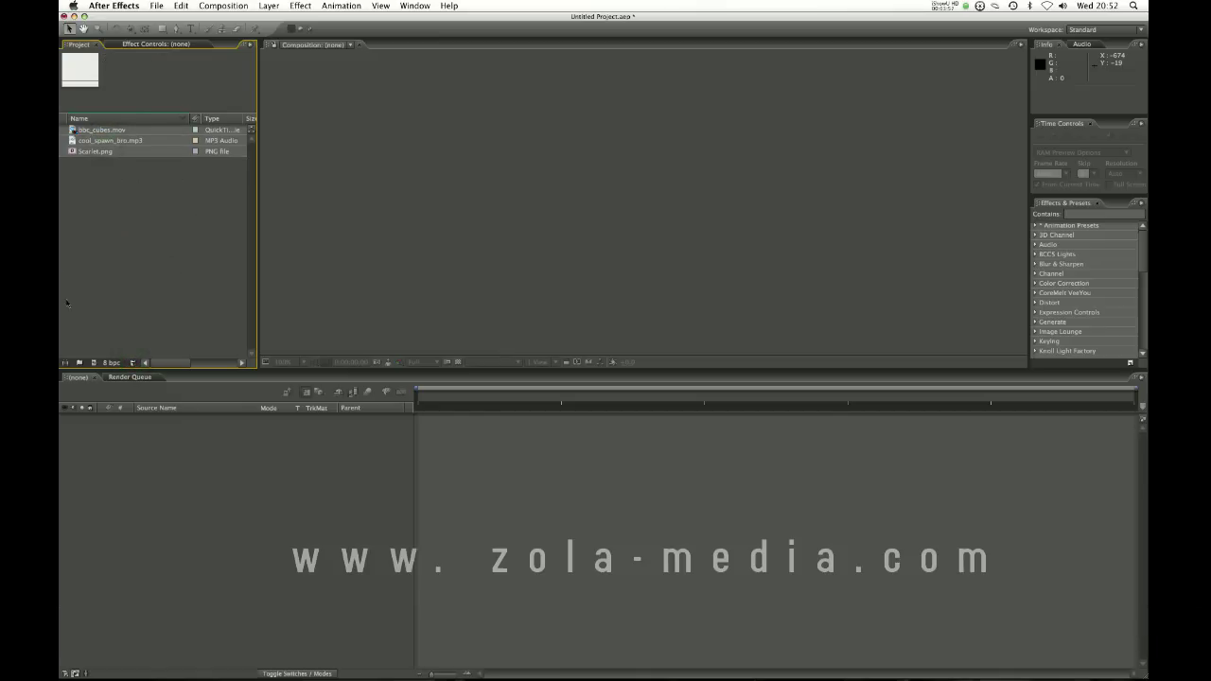
# - View the empty Effect Controls, return to the project files and focus the composition viewer
pyautogui.click(153, 45)
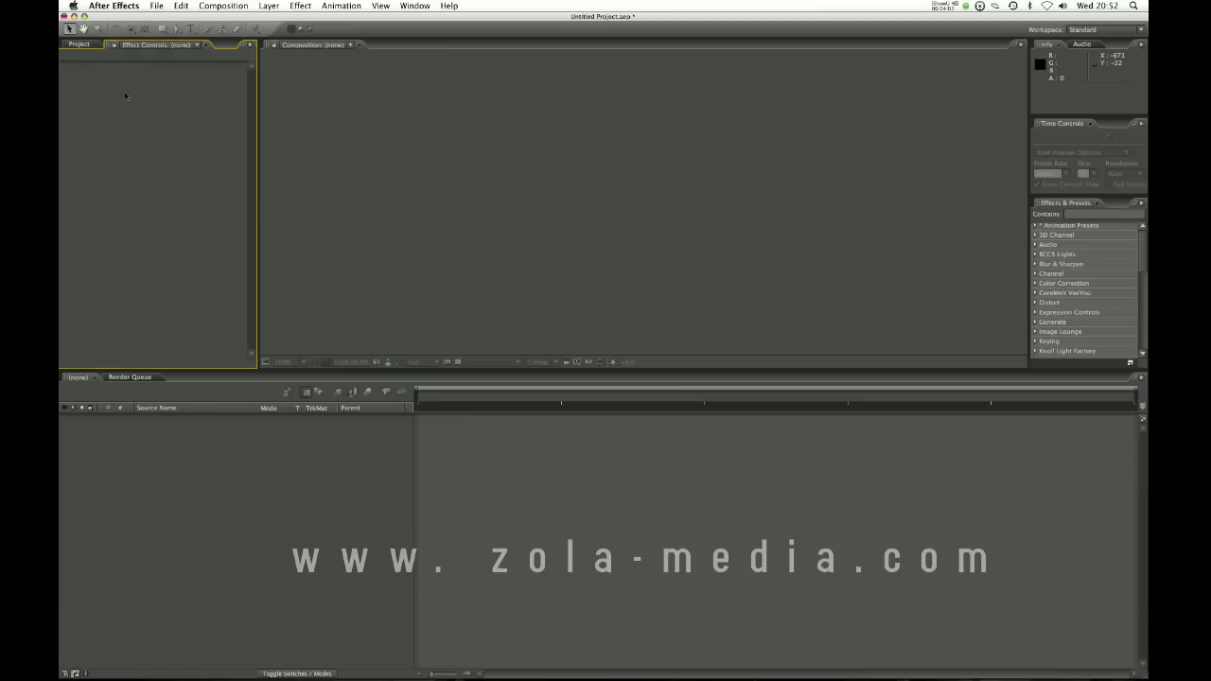
pyautogui.click(79, 45)
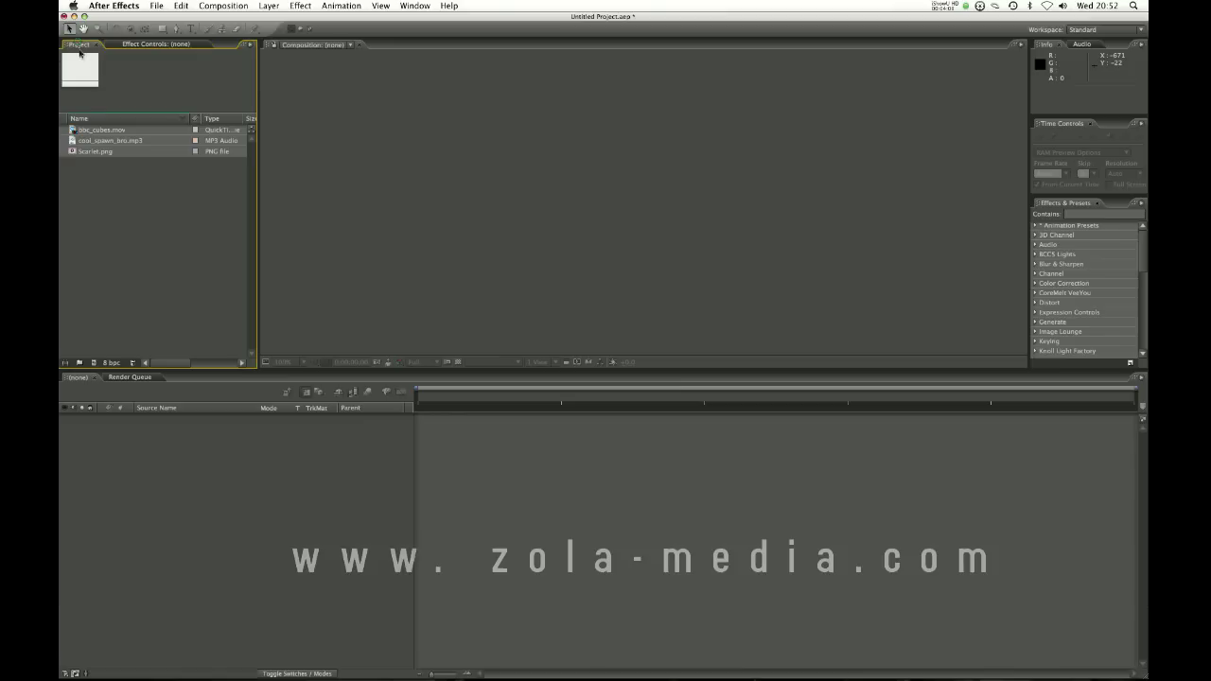
pyautogui.click(595, 140)
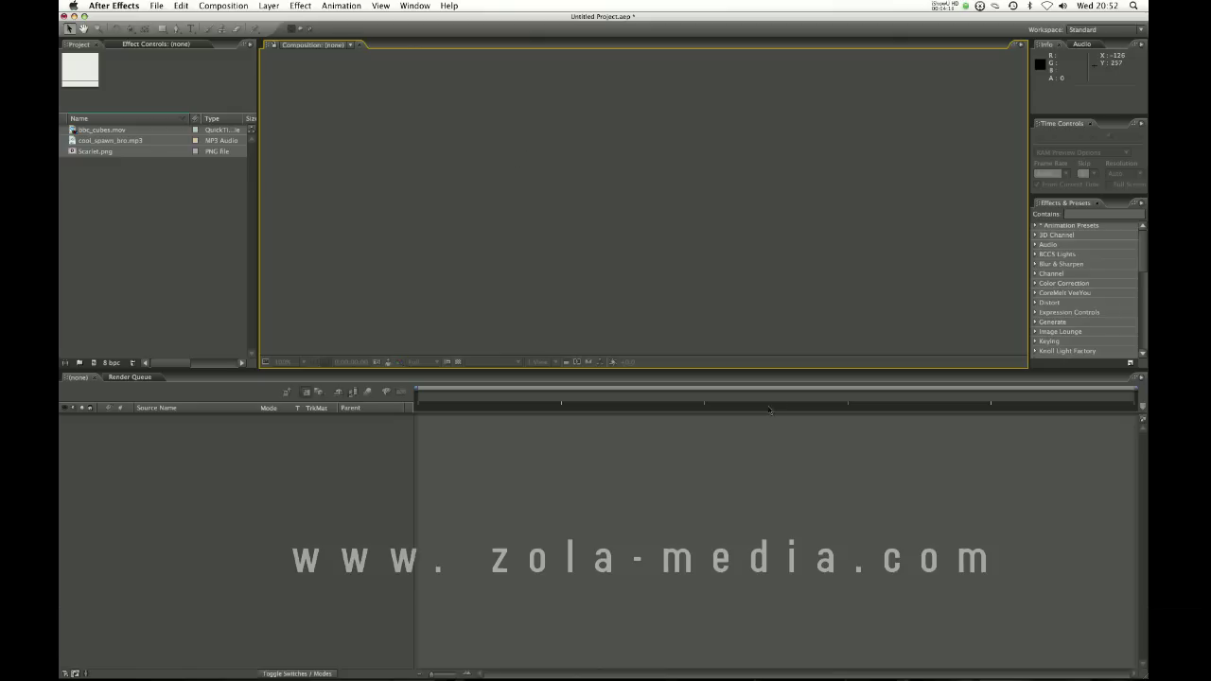
# - Close the Render Queue that sits beside the empty timeline
pyautogui.click(463, 478)
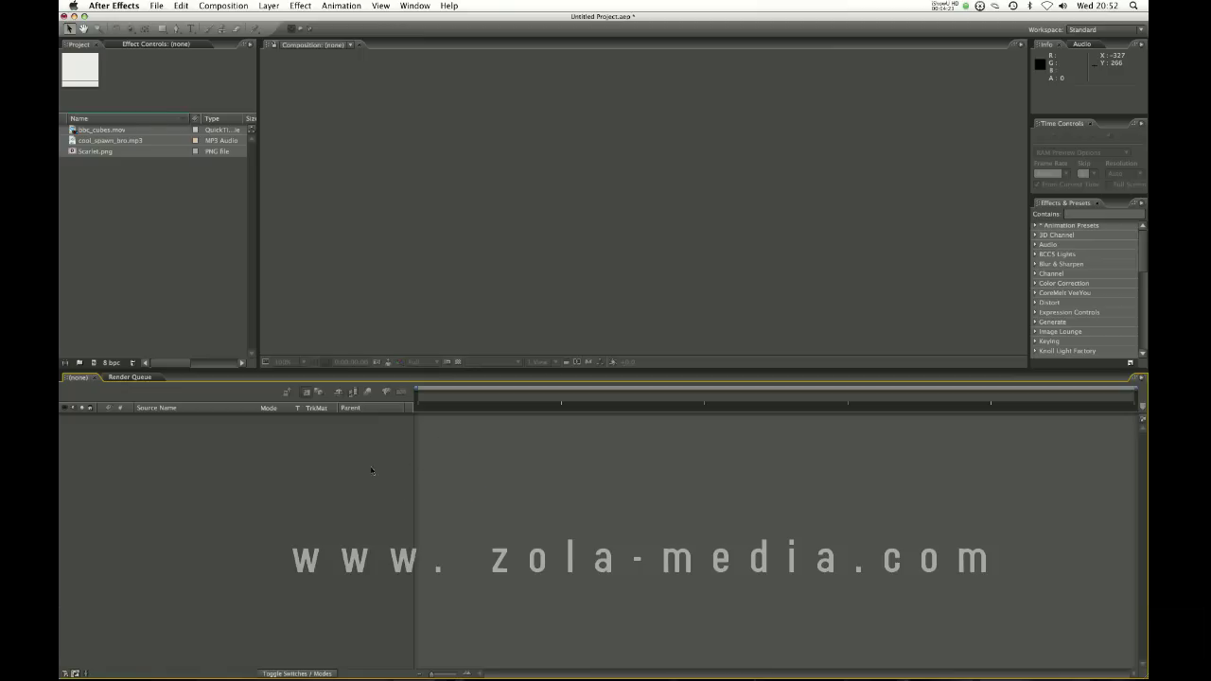
pyautogui.click(142, 379)
pyautogui.click(157, 378)
# - View the Audio levels, return to Info, and focus Time Controls and Effects & Presets in turn
pyautogui.click(1081, 44)
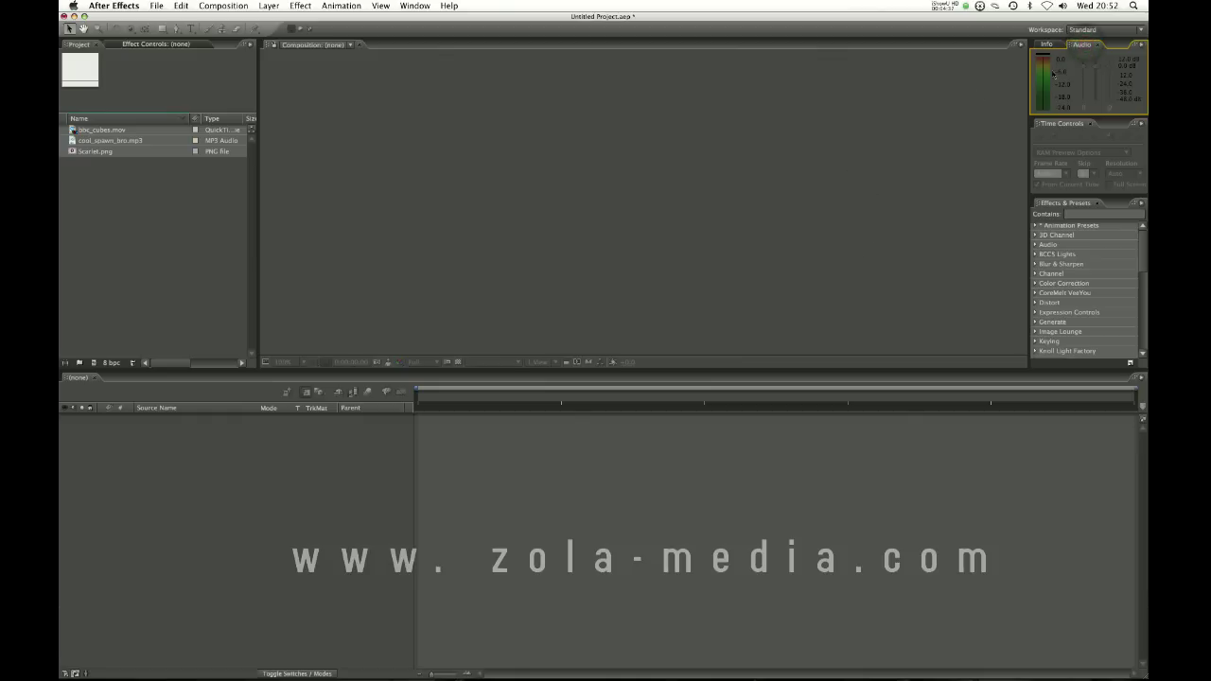
pyautogui.click(1046, 44)
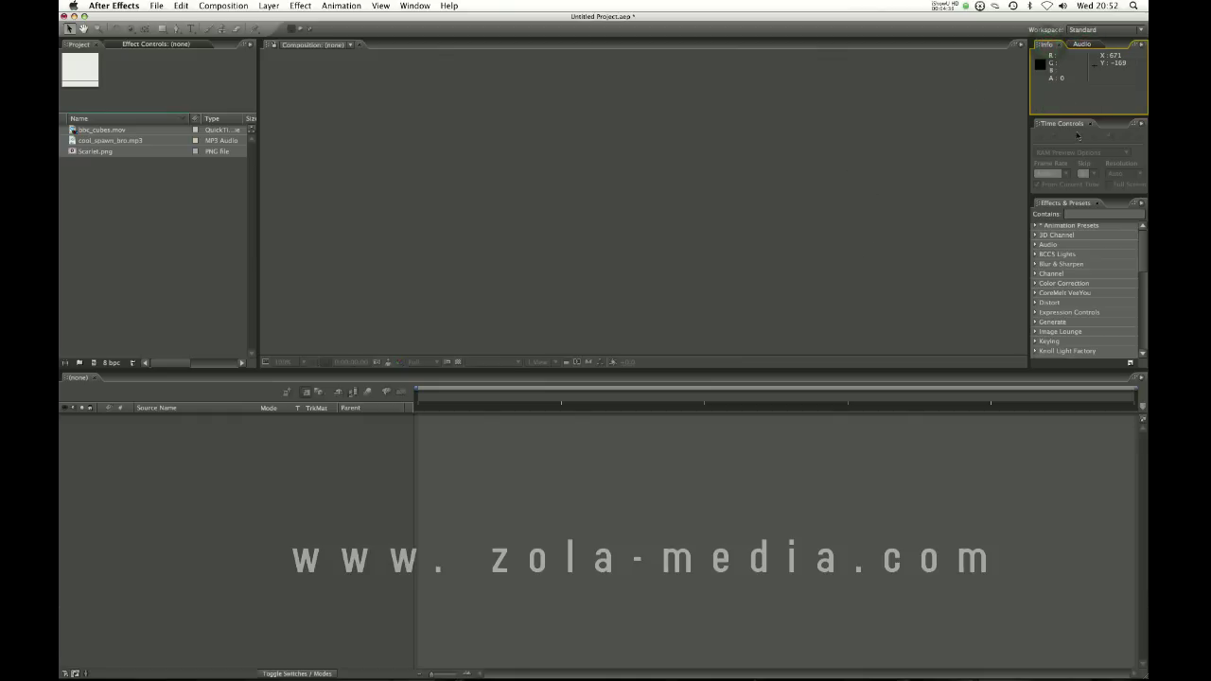
pyautogui.click(1081, 139)
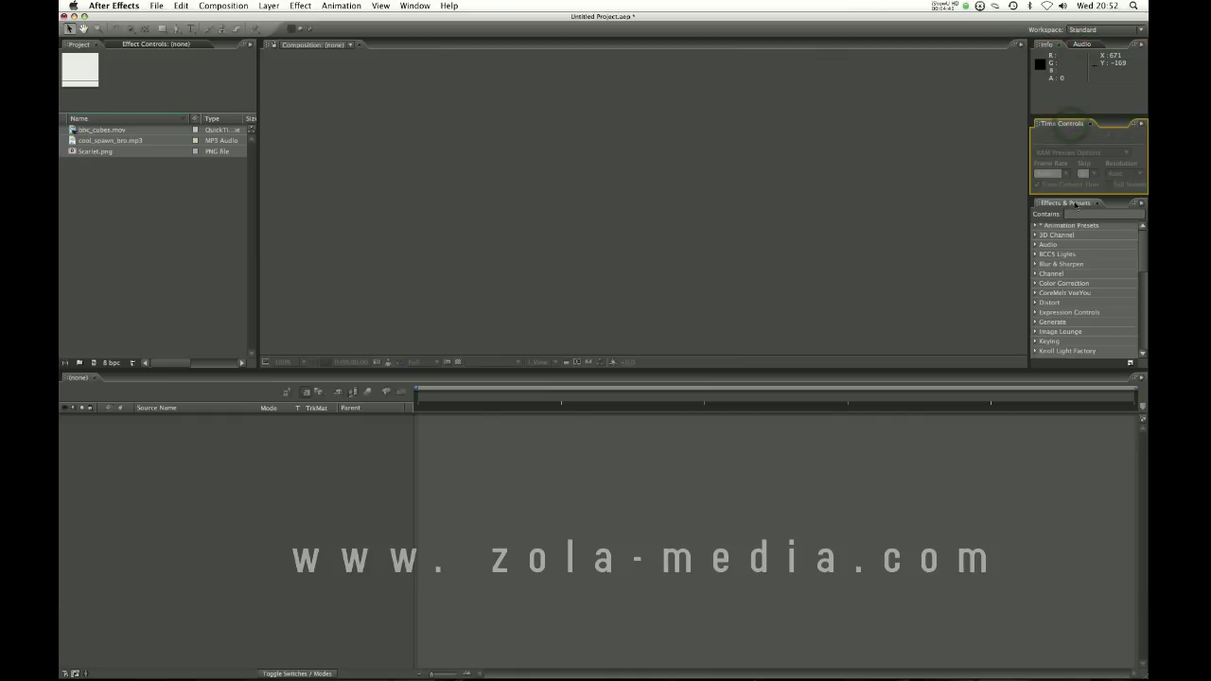
pyautogui.click(1071, 205)
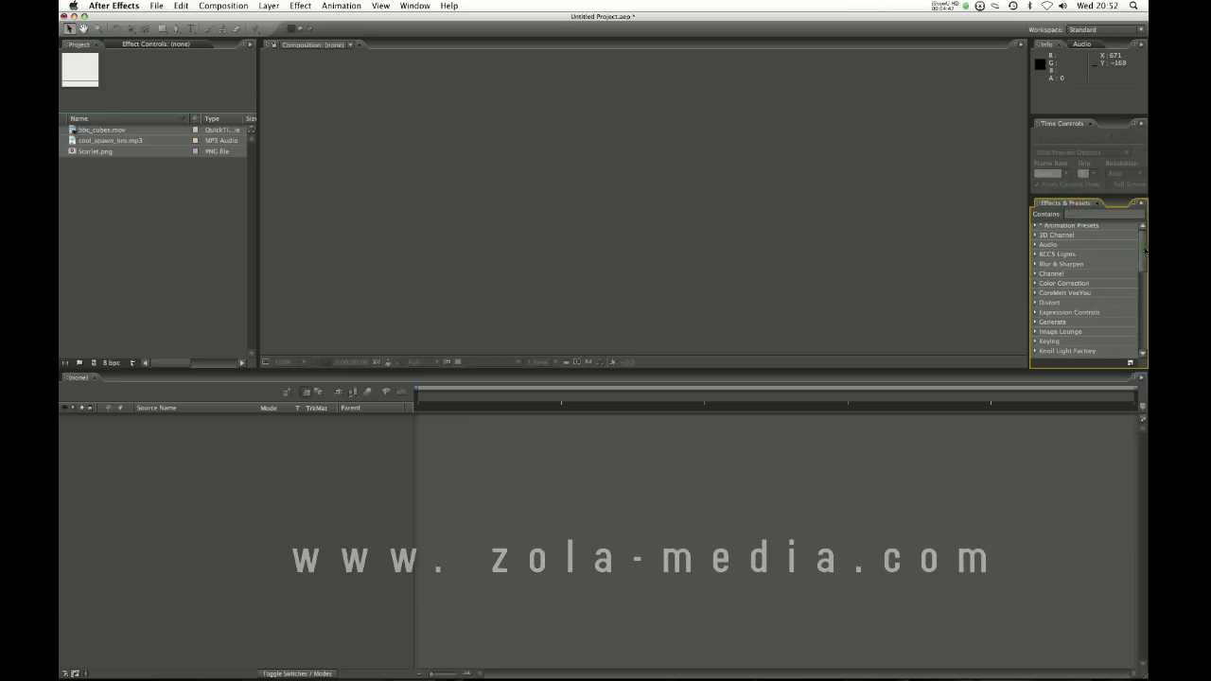
# - Browse the application's full set of effect categories and the matching categories in Effects & Presets
pyautogui.click(299, 6)
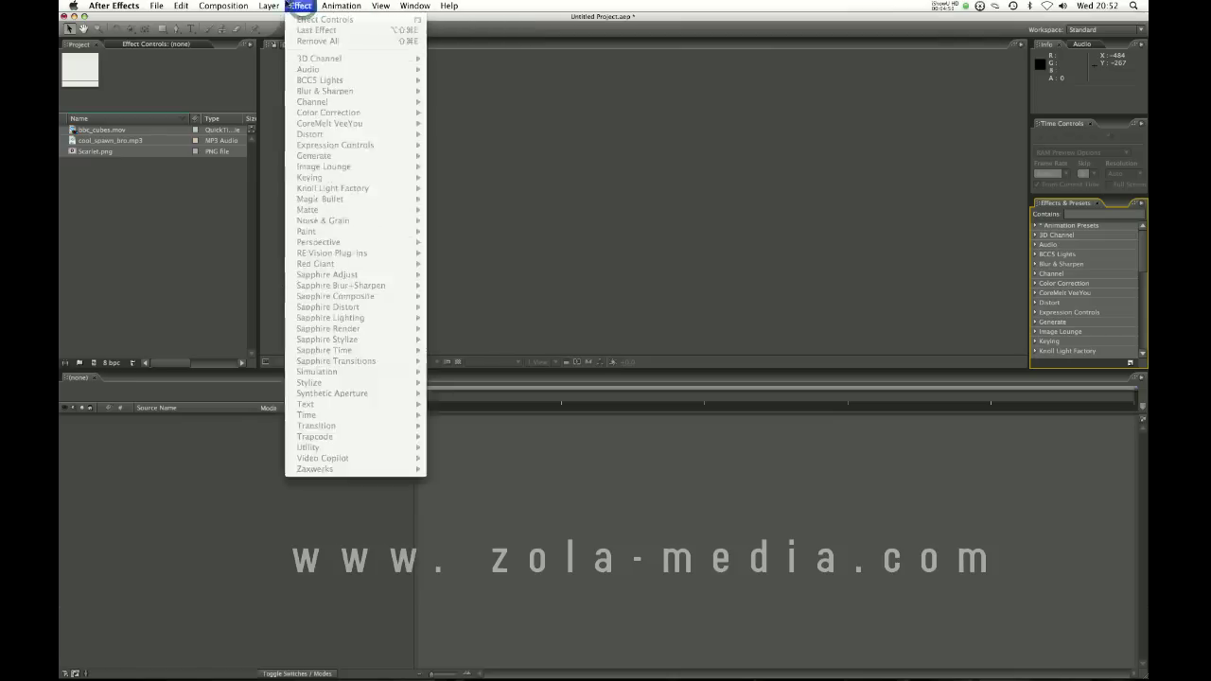
pyautogui.moveTo(223, 7)
pyautogui.click(932, 272)
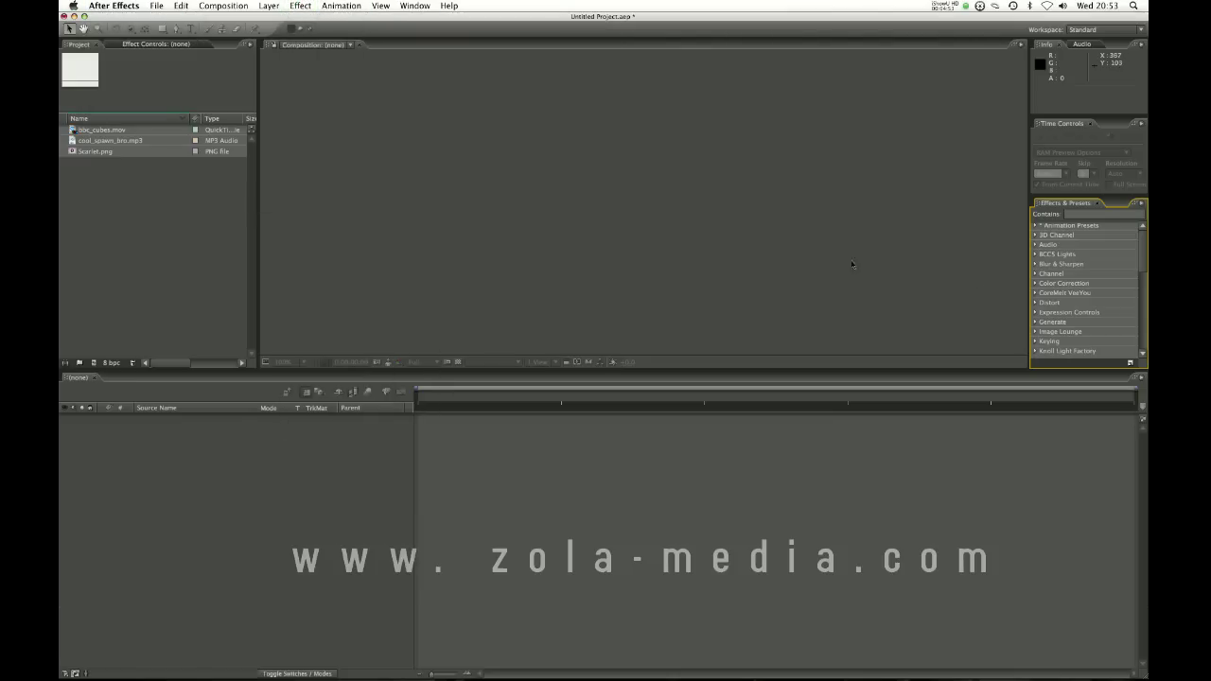
pyautogui.moveTo(1143, 250)
pyautogui.mouseDown()
pyautogui.moveTo(1142, 275)
pyautogui.moveTo(1139, 246)
pyautogui.mouseUp()
pyautogui.click(1071, 259)
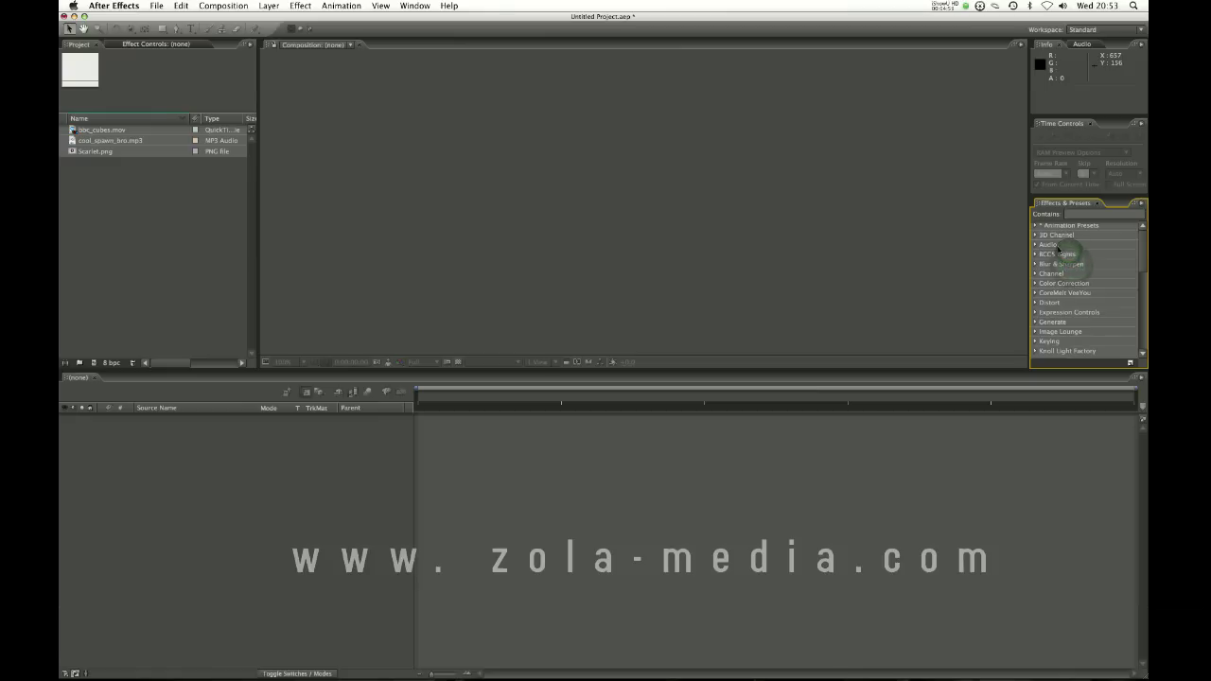
pyautogui.moveTo(1143, 259)
pyautogui.mouseDown()
pyautogui.moveTo(1144, 272)
pyautogui.moveTo(1139, 256)
pyautogui.mouseUp()
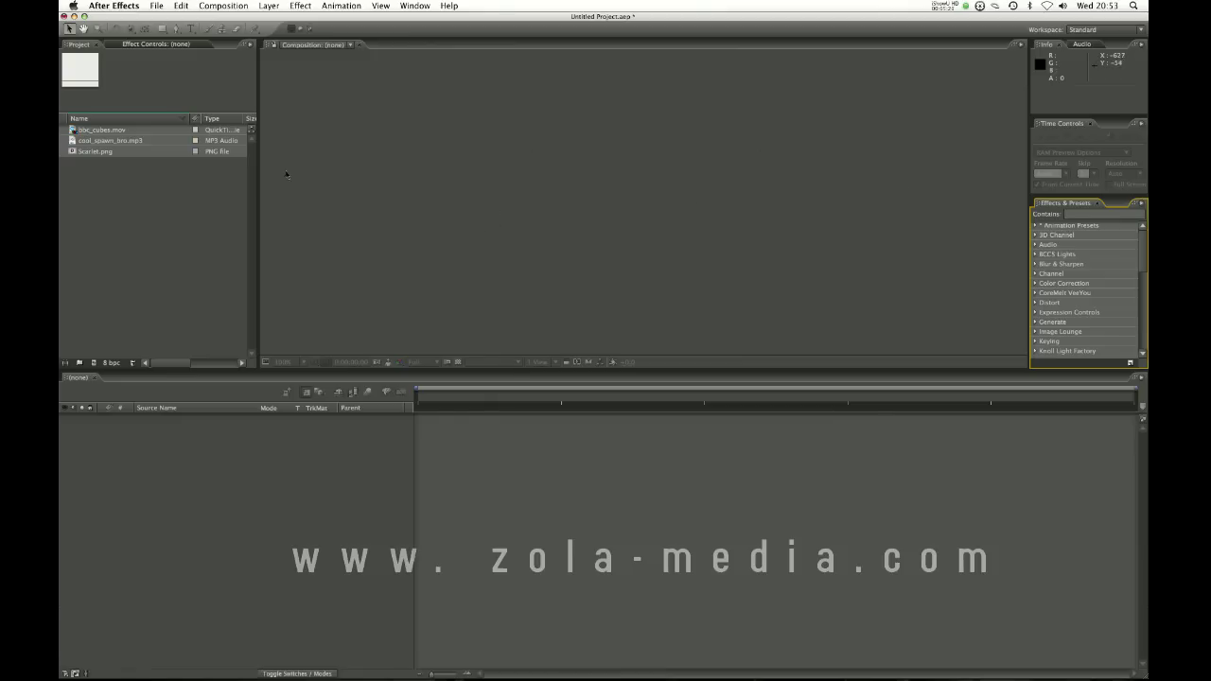
# - Look at bbc_cubes.mov, cool_spawn_bro.mp3 and Scarlet.png in the project one by one and deselect them
pyautogui.click(163, 193)
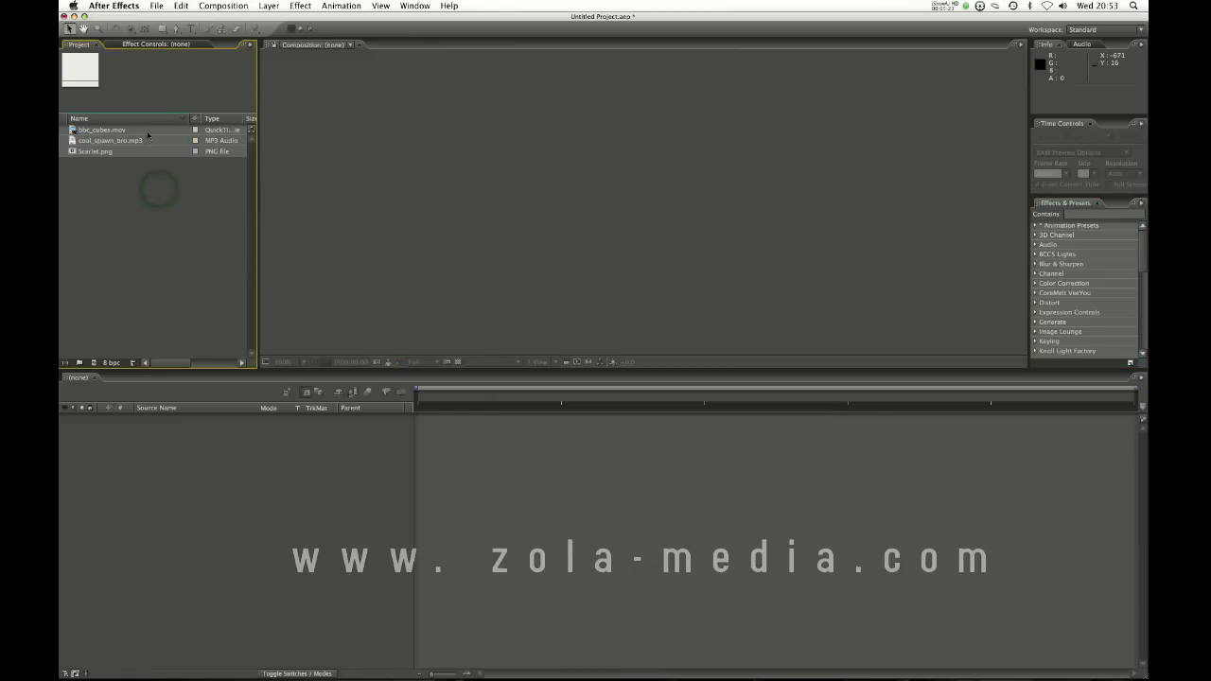
pyautogui.click(148, 131)
pyautogui.click(146, 140)
pyautogui.click(143, 150)
pyautogui.click(146, 201)
# - Start a file import and select the continuous range from angle_2_0491.tif to angle_2_0475.tif
pyautogui.rightClick(113, 204)
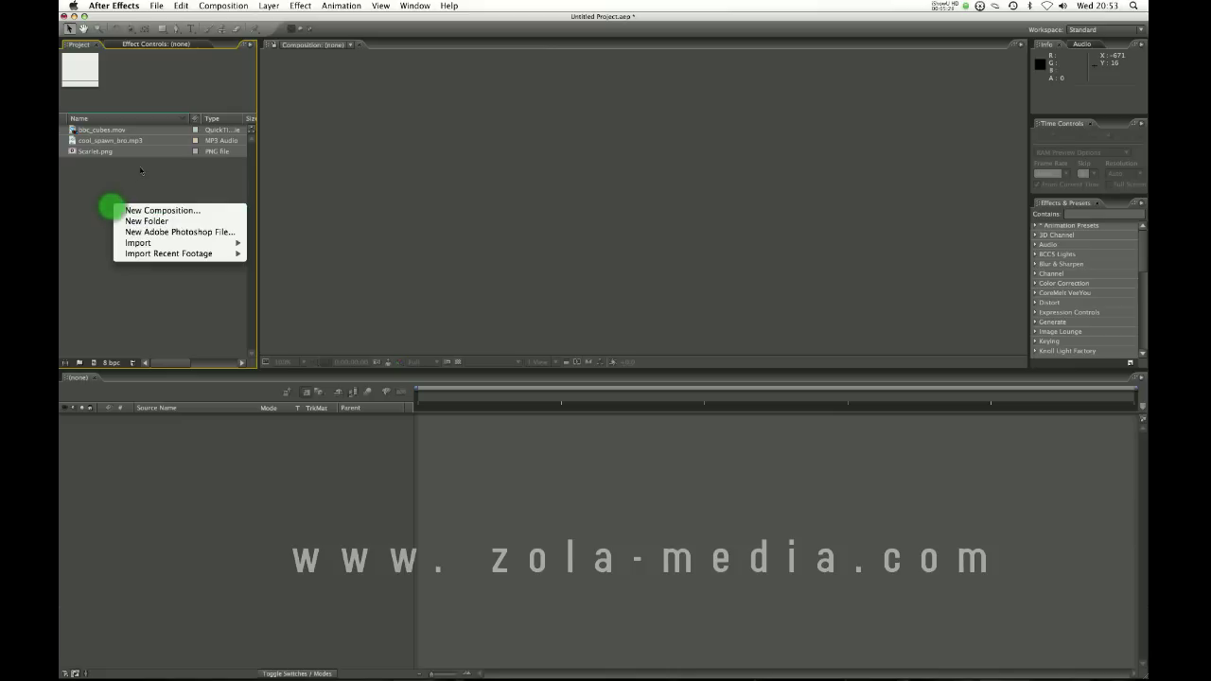
pyautogui.moveTo(157, 244)
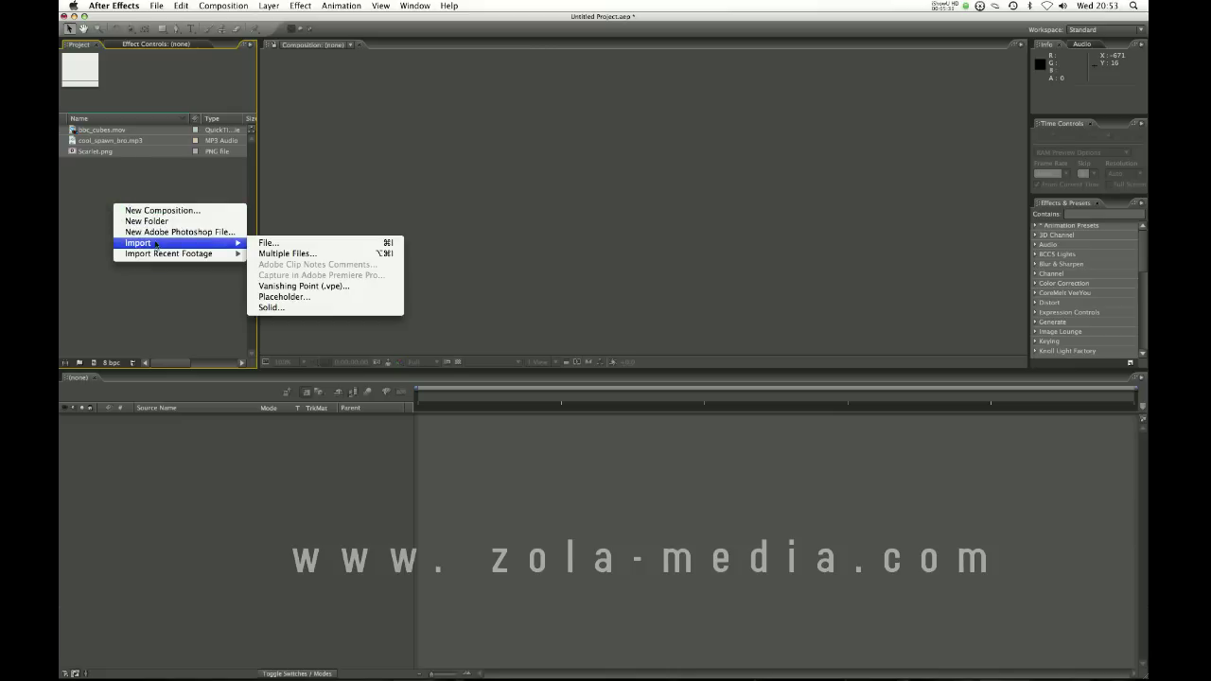
pyautogui.click(270, 244)
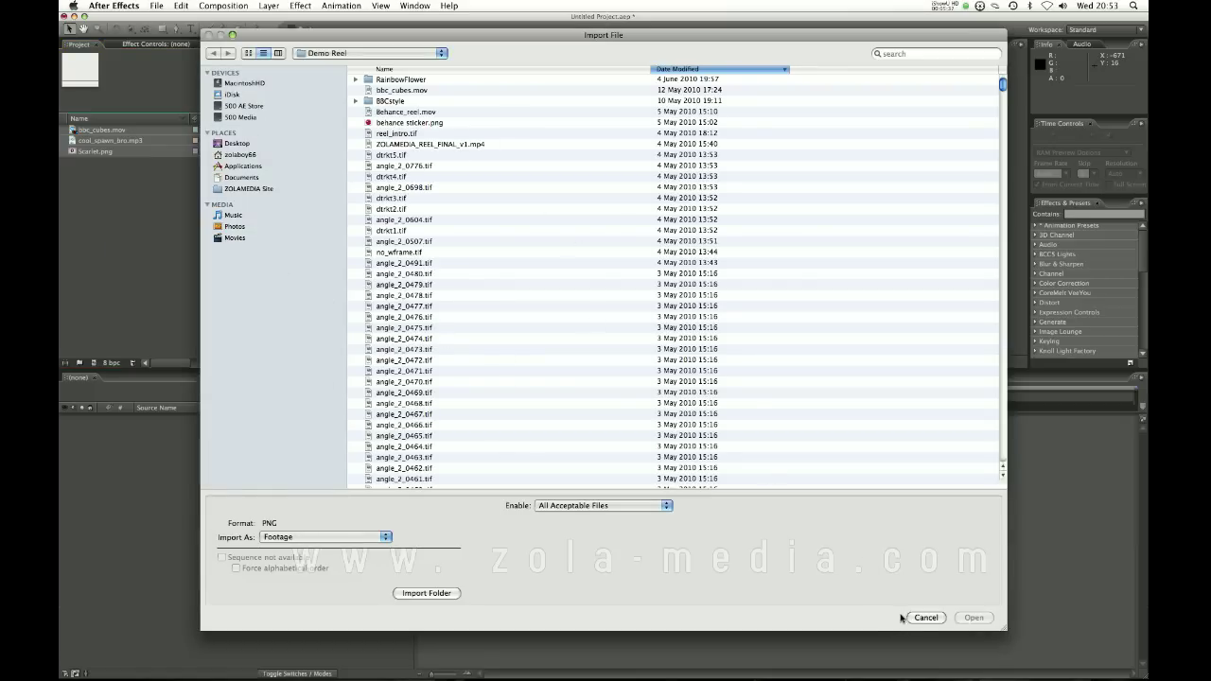
pyautogui.click(421, 265)
pyautogui.keyDown('shift'); pyautogui.click(413, 324); pyautogui.keyUp('shift')
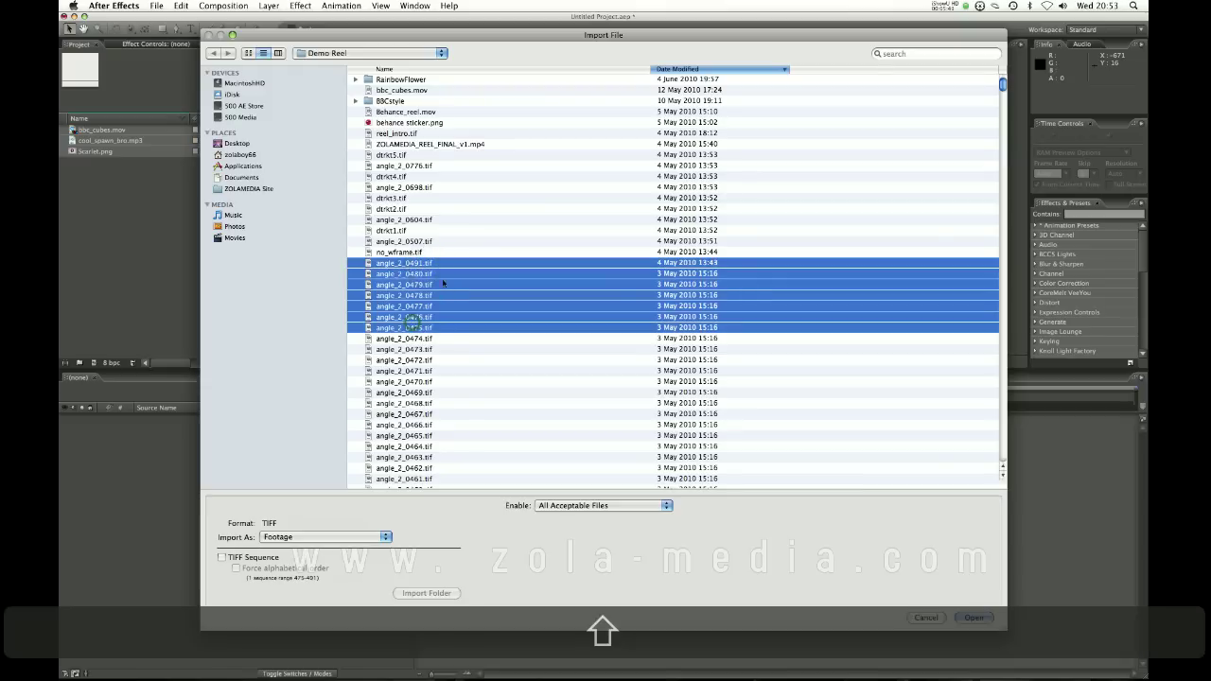
# - Select only the separate TIFF frames angle_2_0472, 0469, 0468, 0466 and 0463, and cancel the import
pyautogui.click(425, 360)
pyautogui.keyDown('super'); pyautogui.click(412, 391); pyautogui.keyUp('super')
pyautogui.keyDown('super'); pyautogui.click(412, 403); pyautogui.keyUp('super')
pyautogui.keyDown('super'); pyautogui.click(411, 425); pyautogui.keyUp('super')
pyautogui.keyDown('super'); pyautogui.click(416, 457); pyautogui.keyUp('super')
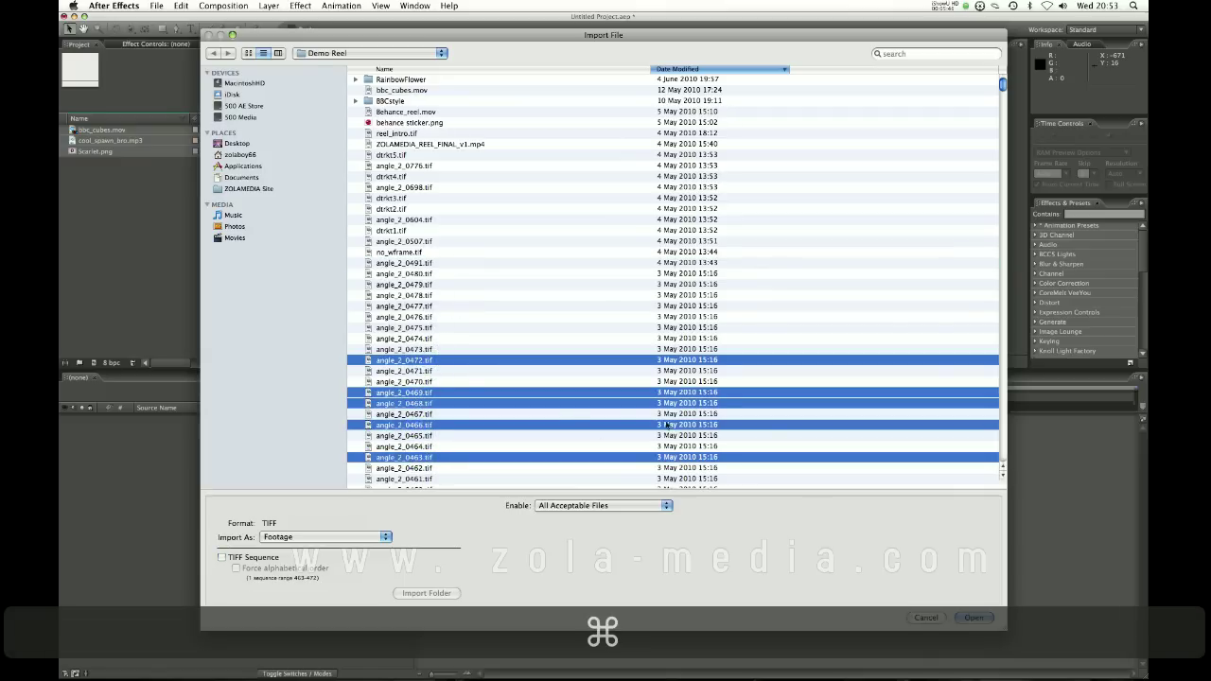
pyautogui.click(925, 617)
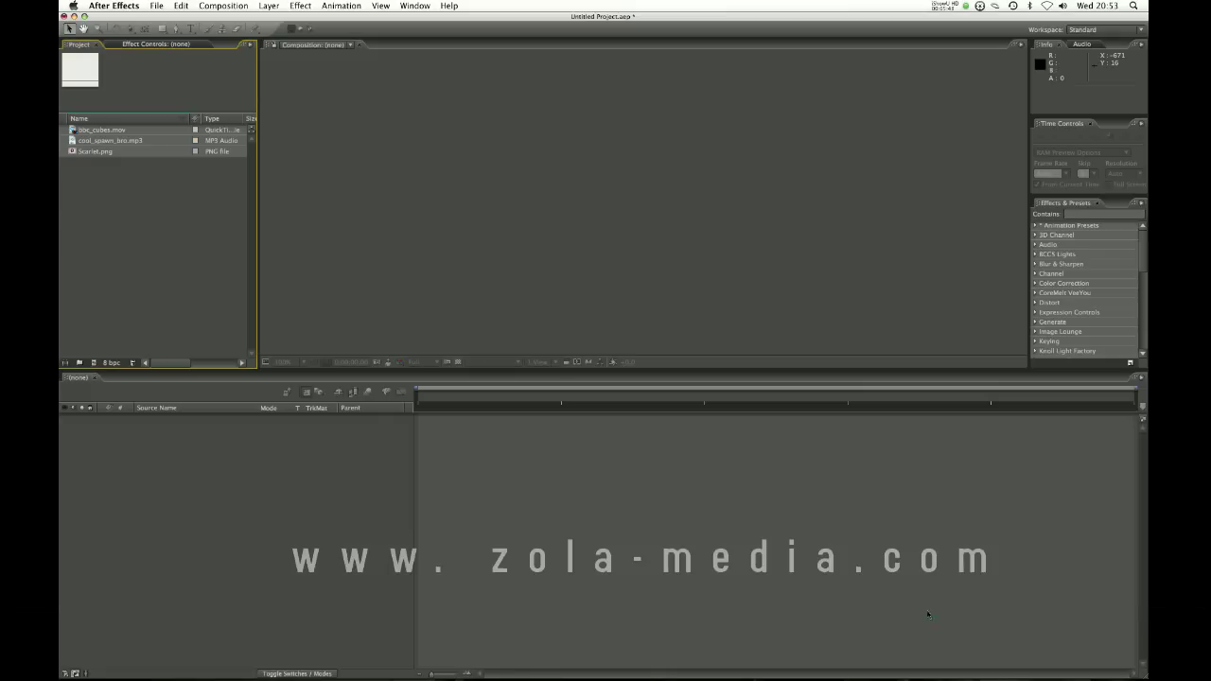
# - Review the thumbnails and details of the movie, audio and image items in the project, leaving nothing selected
pyautogui.click(133, 140)
pyautogui.click(123, 150)
pyautogui.click(123, 142)
pyautogui.click(126, 173)
pyautogui.click(119, 130)
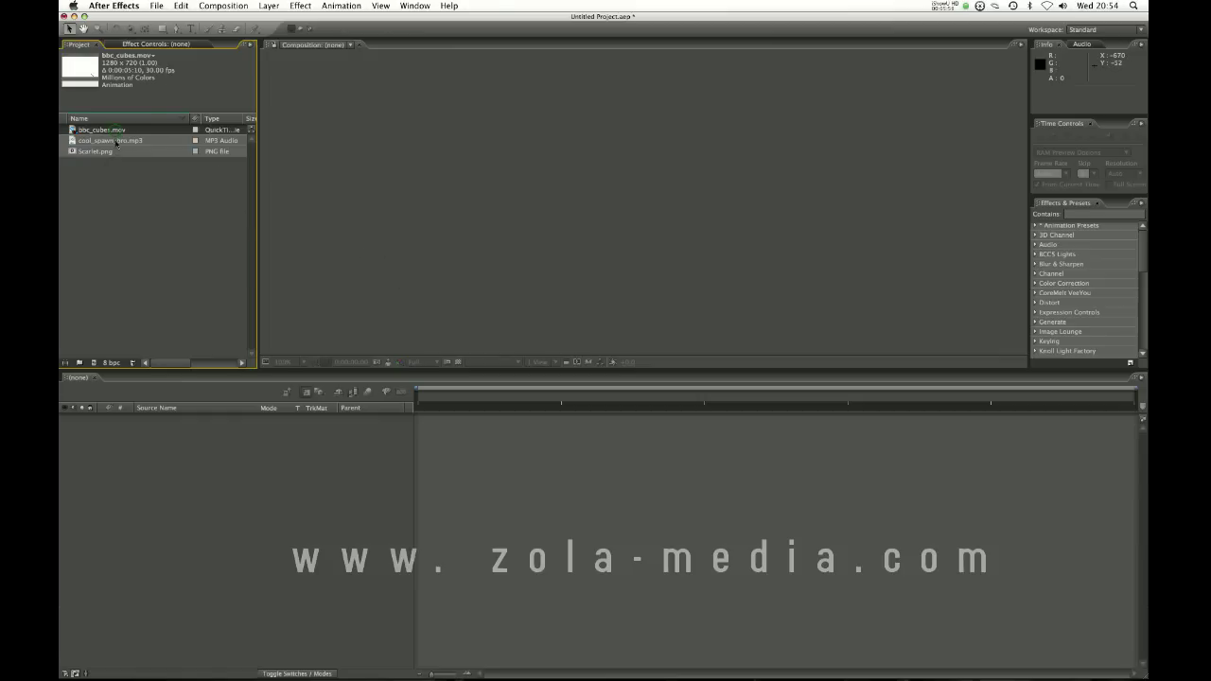
pyautogui.click(116, 141)
pyautogui.click(115, 151)
pyautogui.click(113, 177)
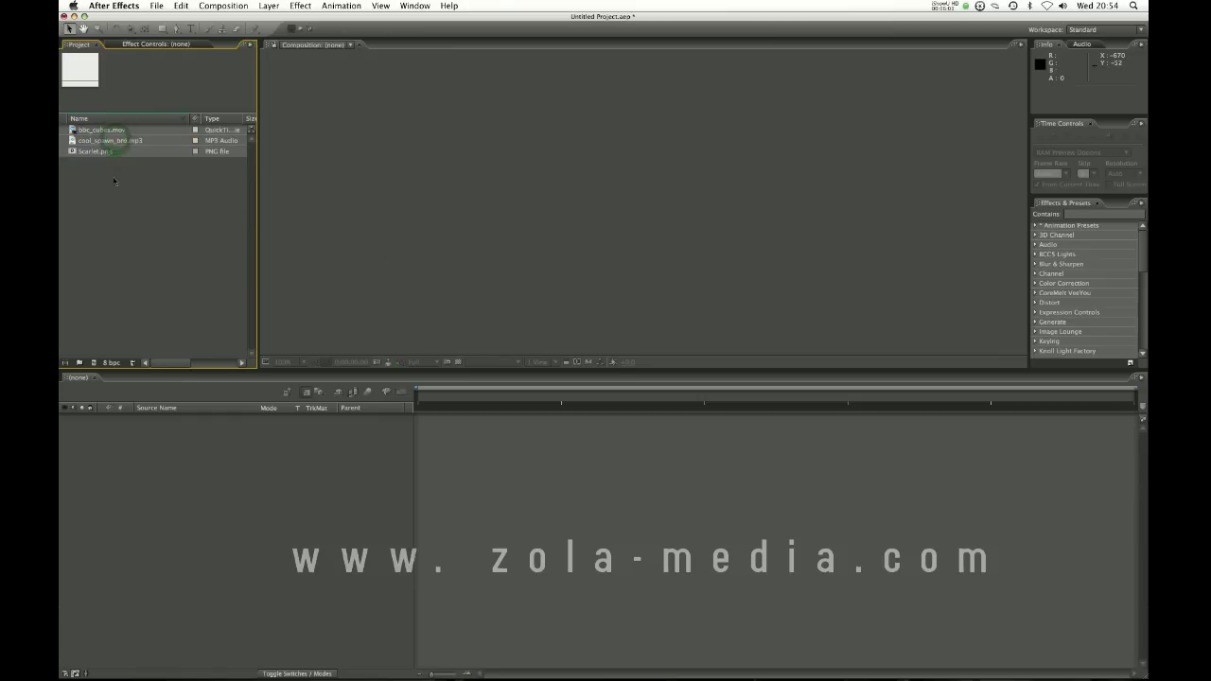
pyautogui.click(113, 132)
pyautogui.click(113, 141)
pyautogui.click(112, 154)
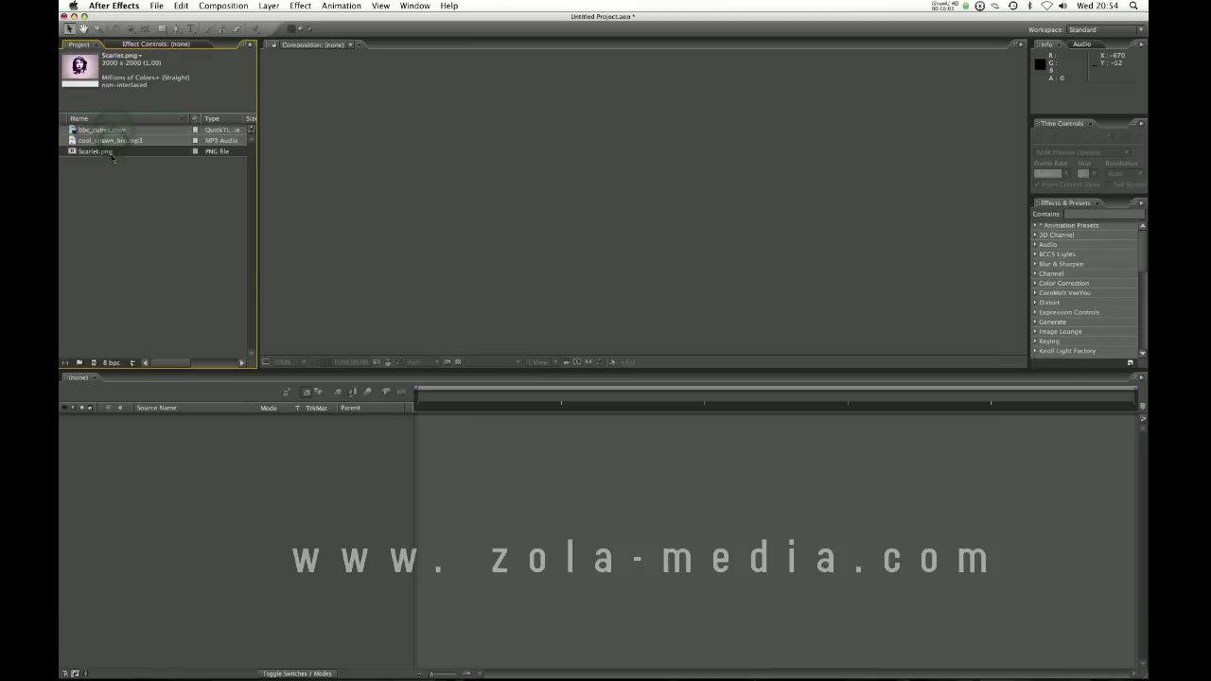
pyautogui.click(114, 131)
pyautogui.click(114, 141)
pyautogui.click(113, 153)
pyautogui.click(118, 200)
pyautogui.click(119, 199)
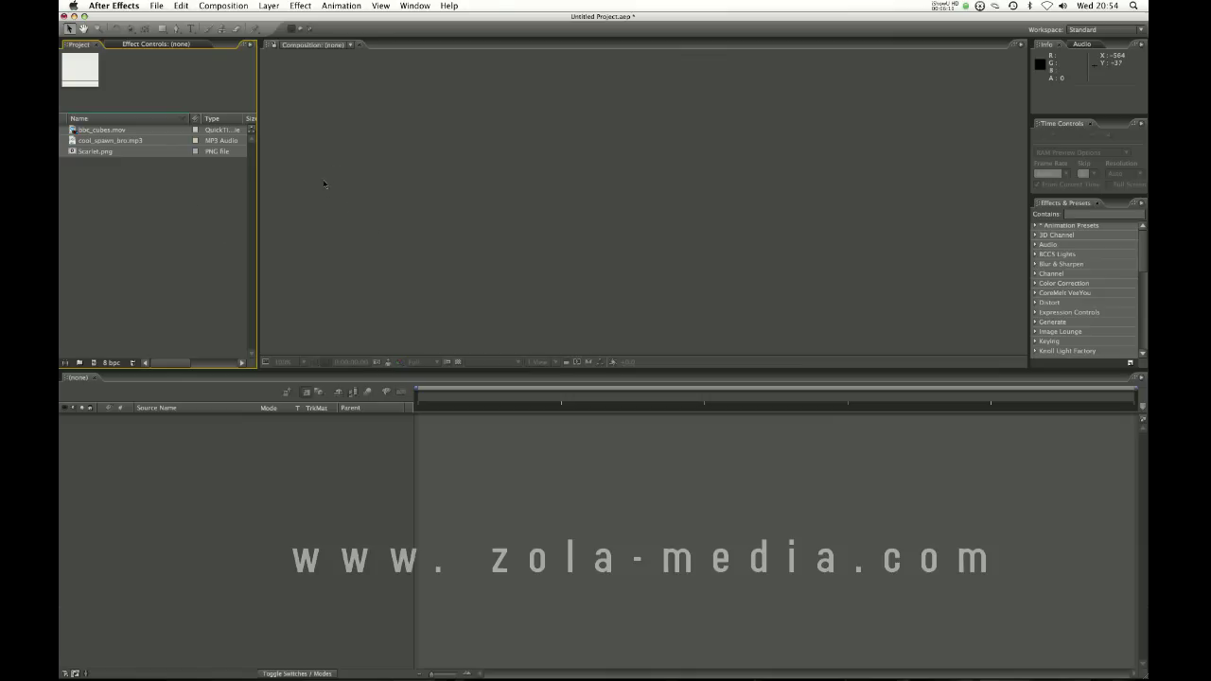
# - Start a new composition, try the PAL D1/DV preset and set the preset to HDV/HDTV 720 29.97
pyautogui.click(221, 7)
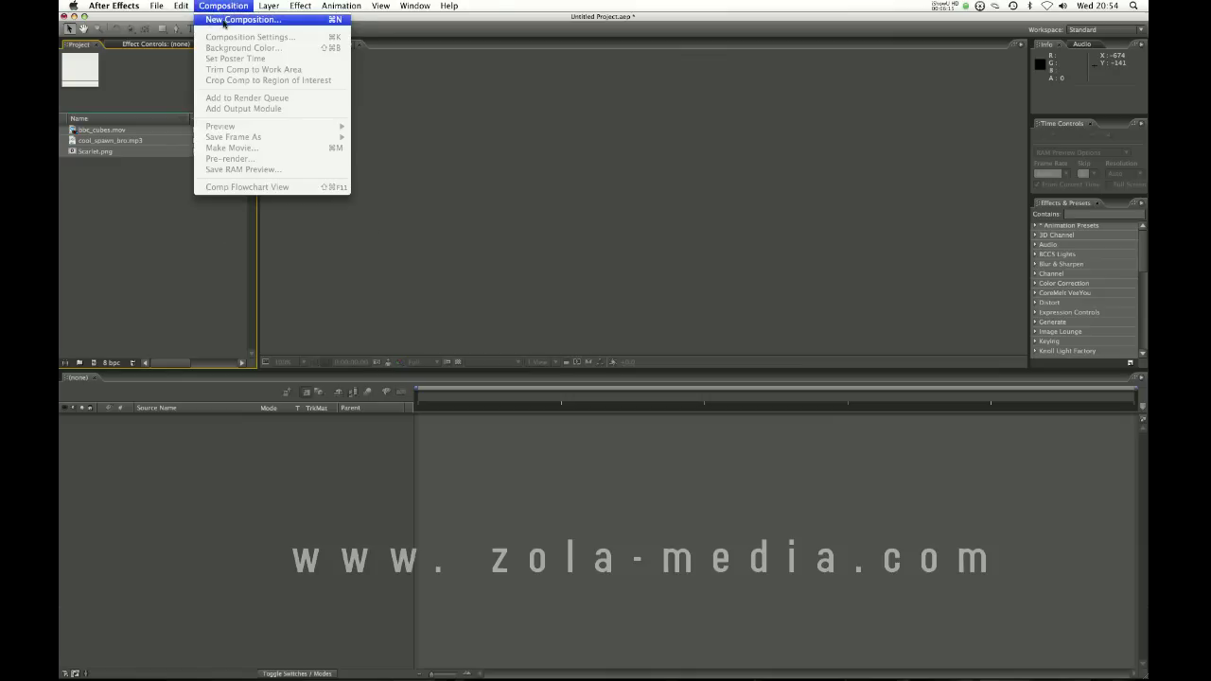
pyautogui.click(224, 21)
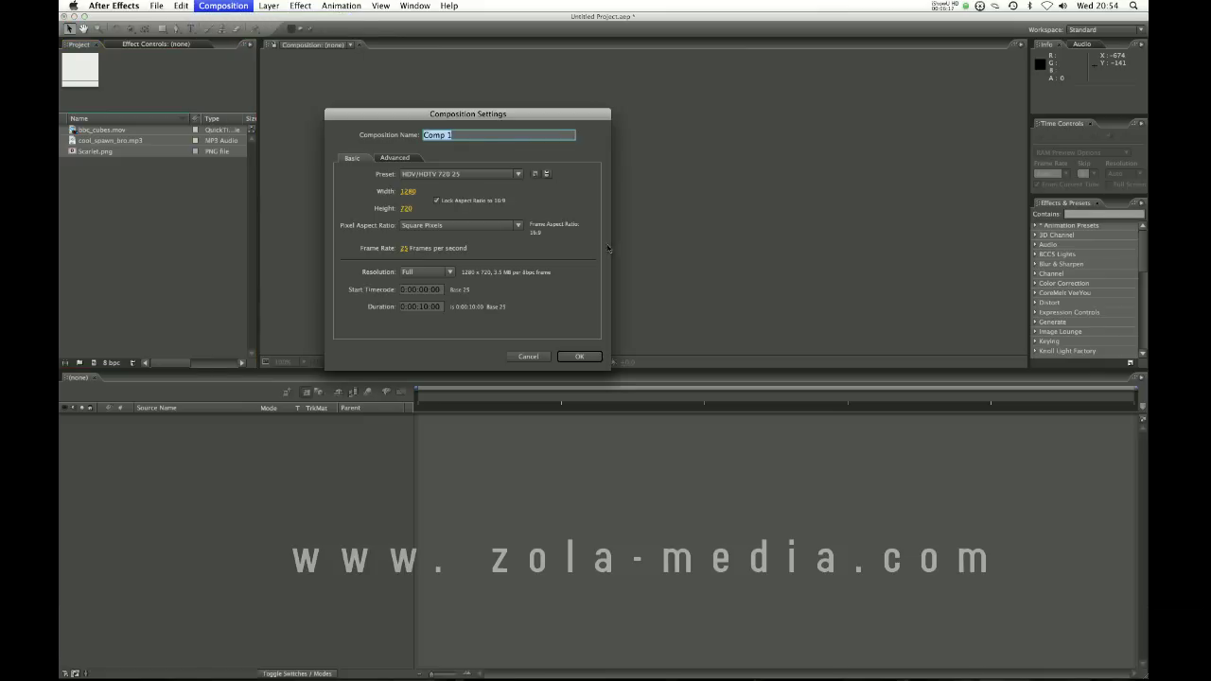
pyautogui.moveTo(511, 126); pyautogui.dragTo(685, 175)
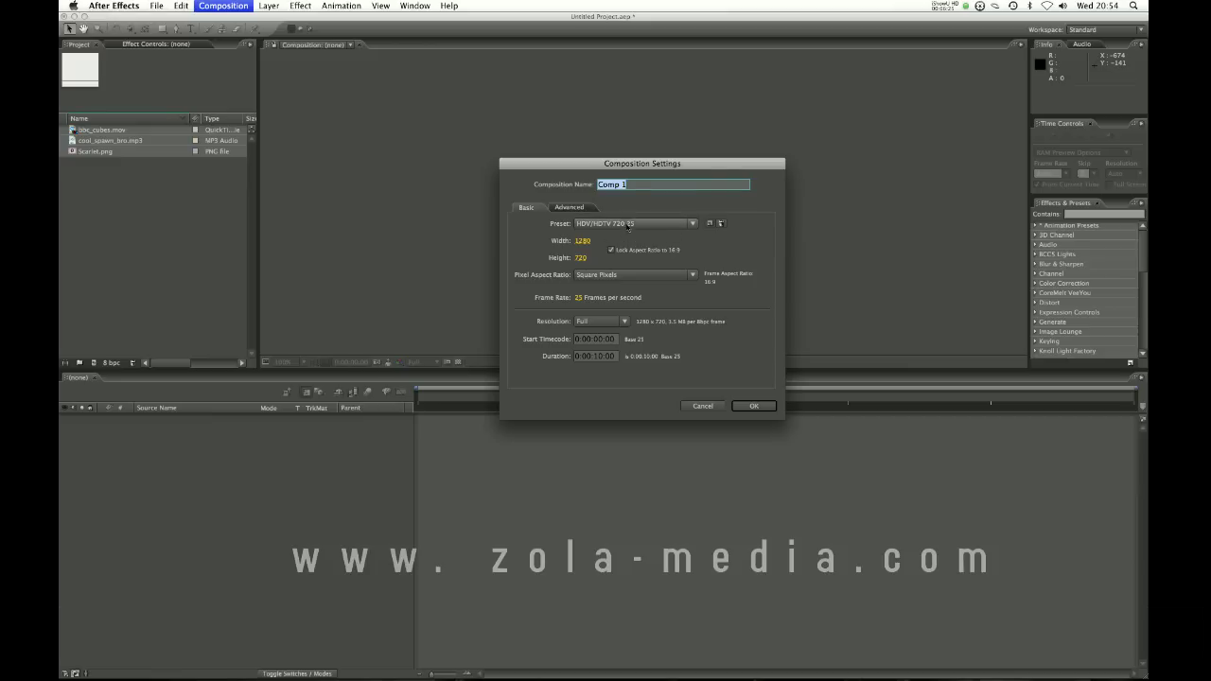
pyautogui.click(628, 226)
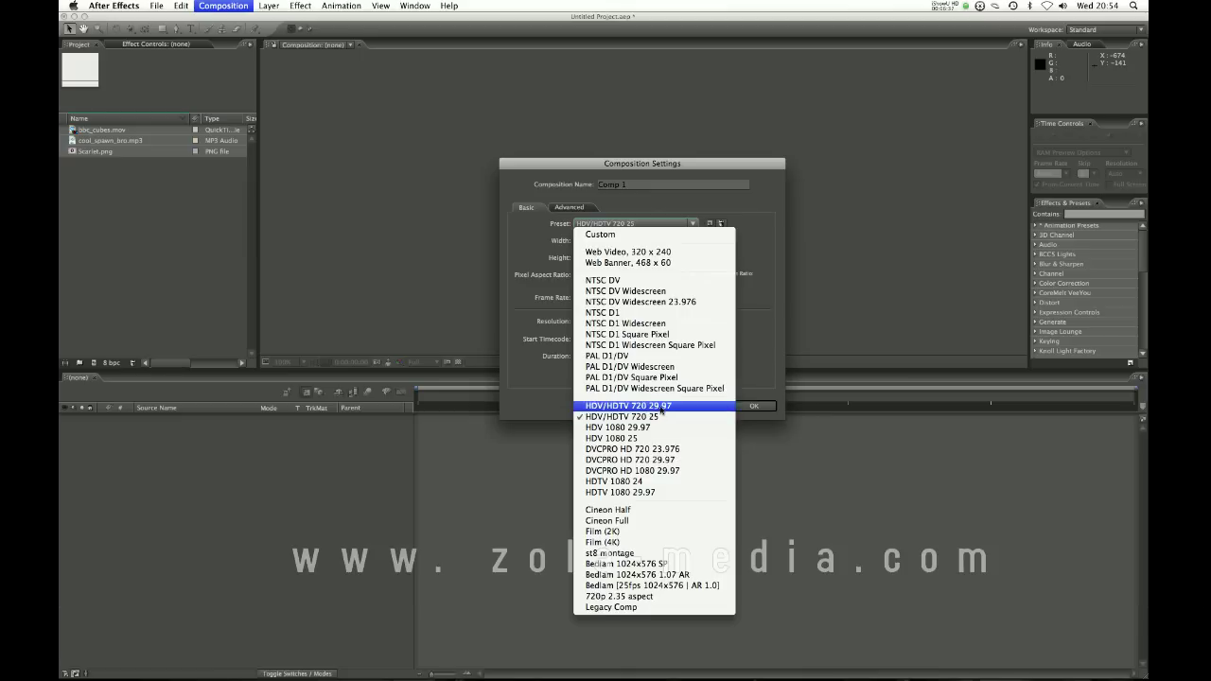
pyautogui.click(667, 356)
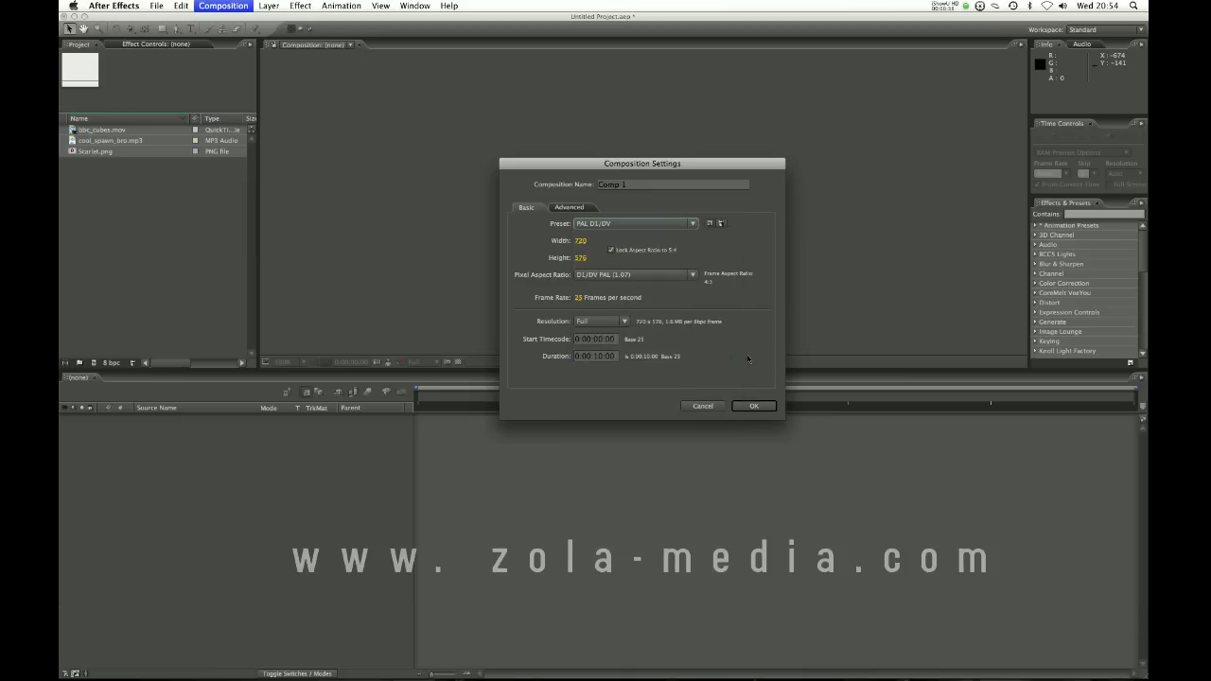
pyautogui.click(654, 225)
pyautogui.click(647, 404)
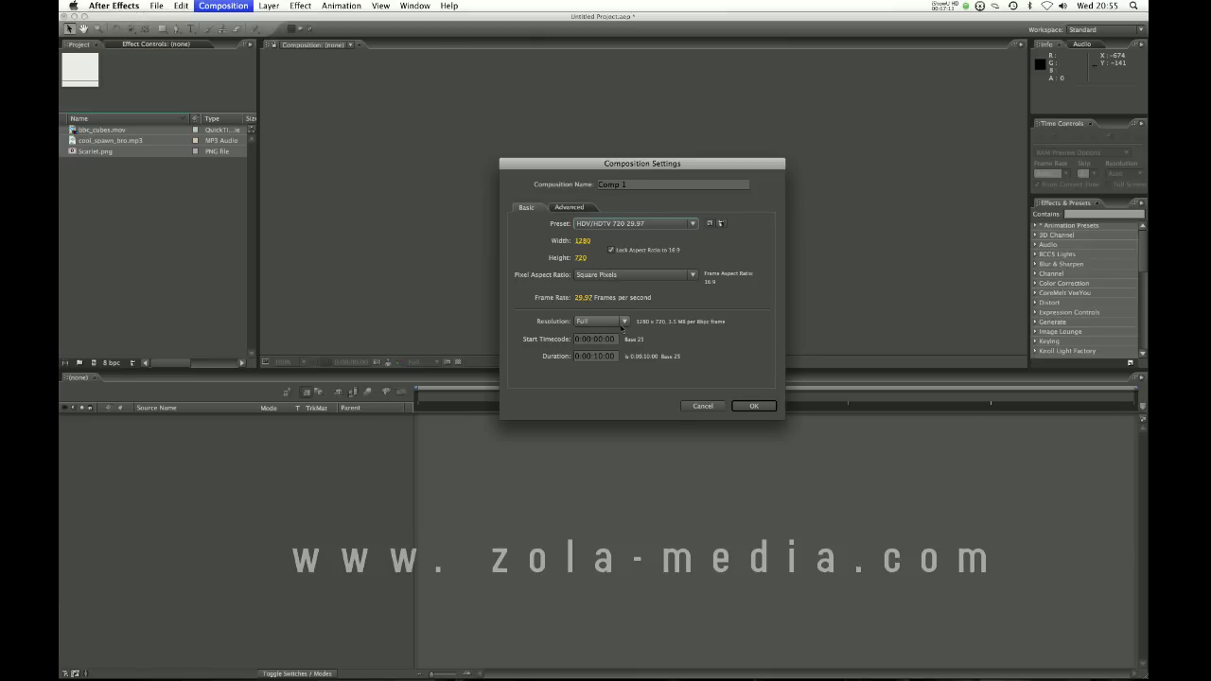
# - Keep Full resolution, start timecode 0:00:00:00 and duration 0:00:10:00, and create the composition
pyautogui.click(618, 324)
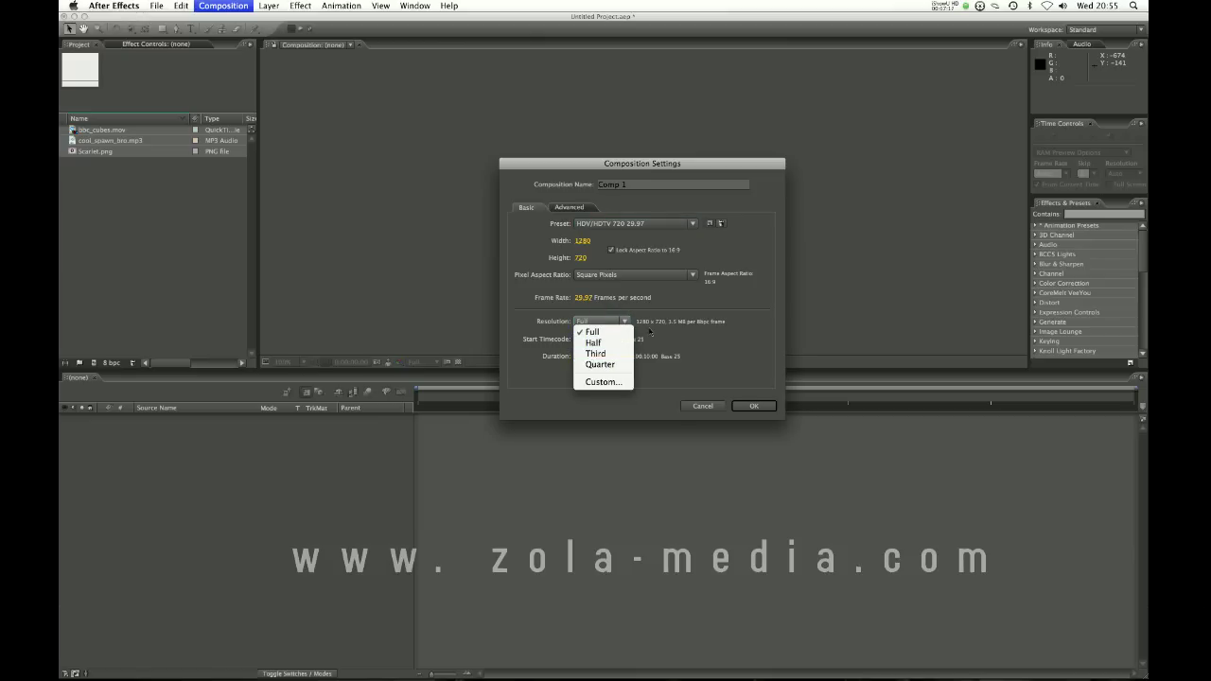
pyautogui.click(619, 333)
pyautogui.click(605, 339)
pyautogui.click(603, 357)
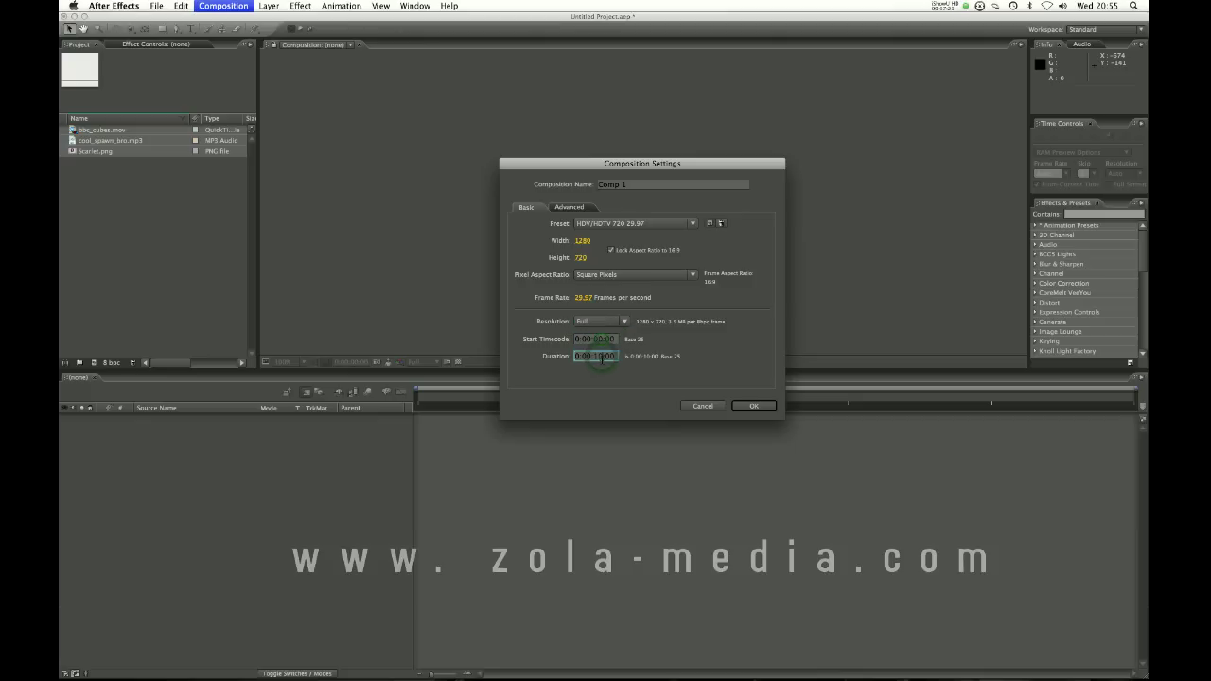
pyautogui.click(596, 338)
pyautogui.click(595, 356)
pyautogui.click(743, 405)
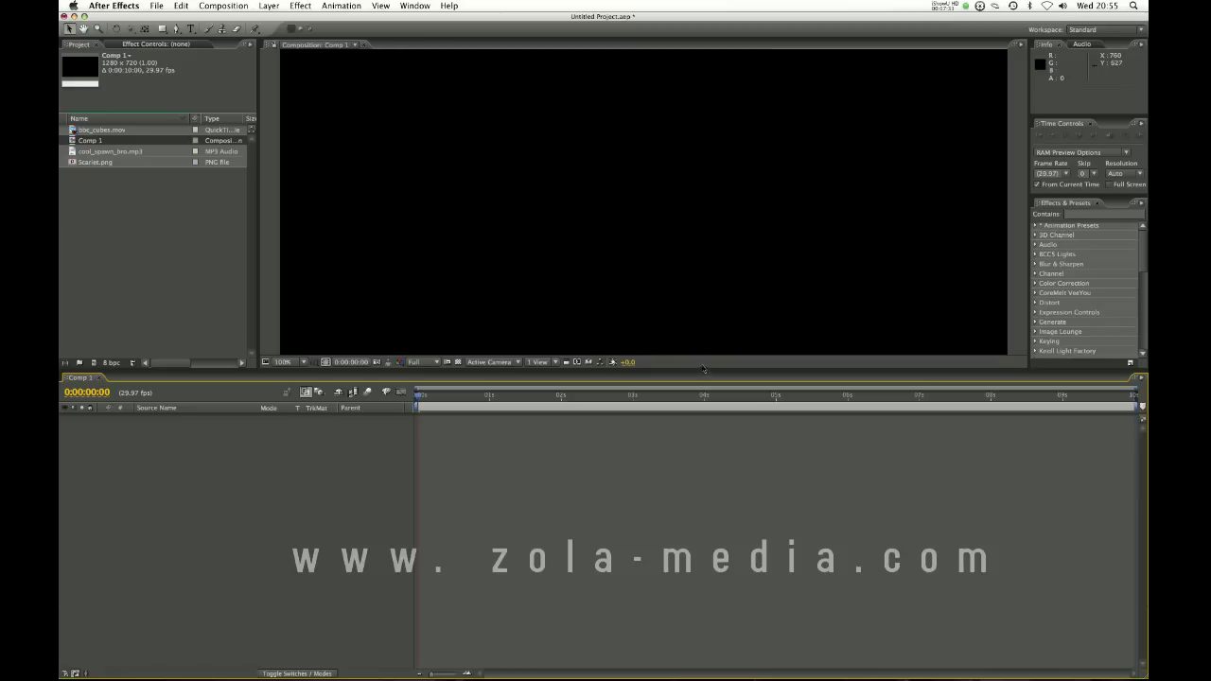
# - Reduce the composition viewer's magnification to 50% and set it back to 100%
pyautogui.press('super+minus')
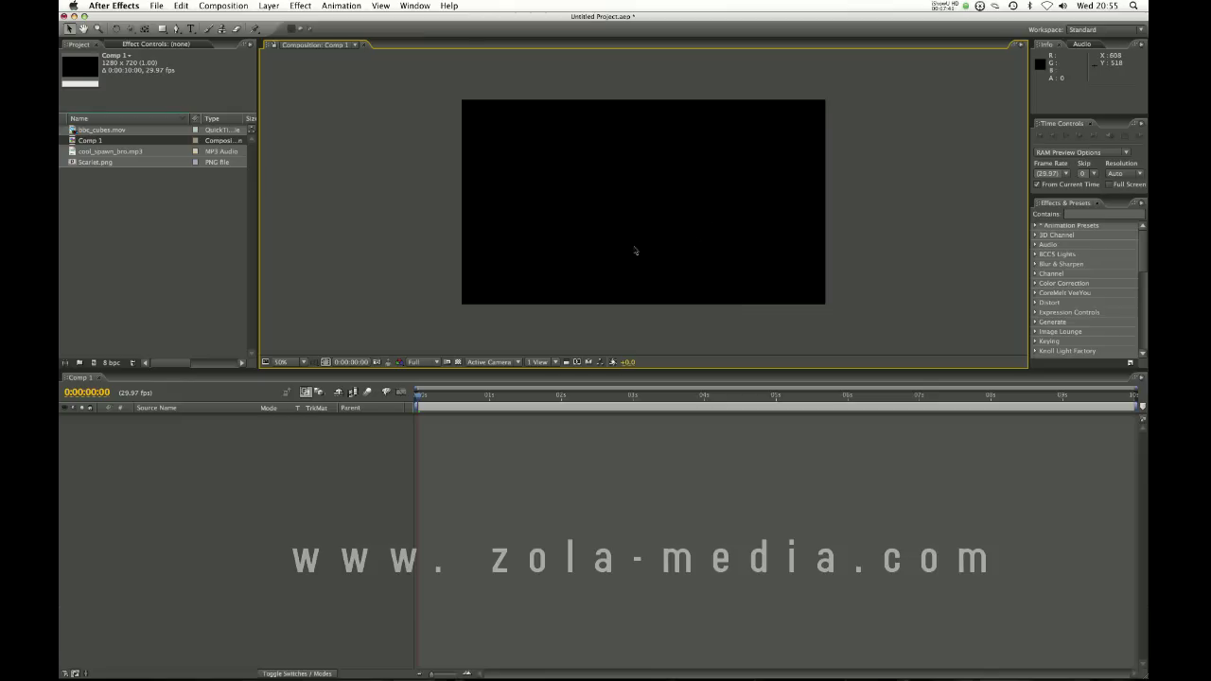
pyautogui.click(304, 361)
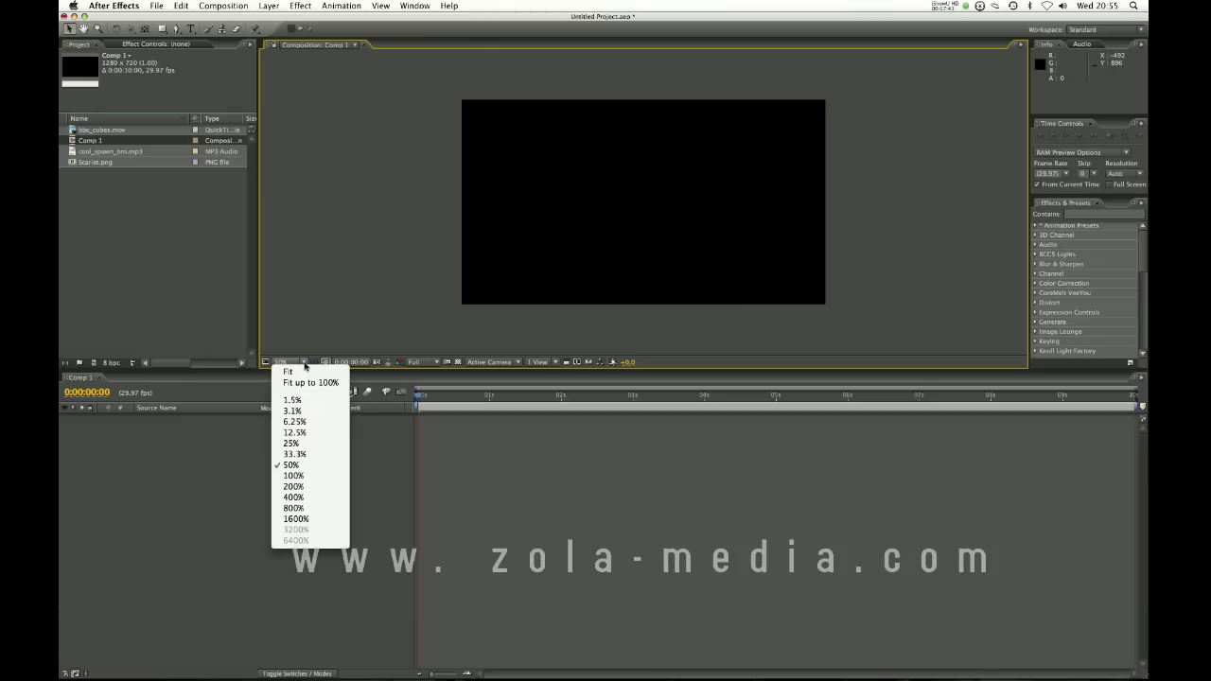
pyautogui.click(293, 476)
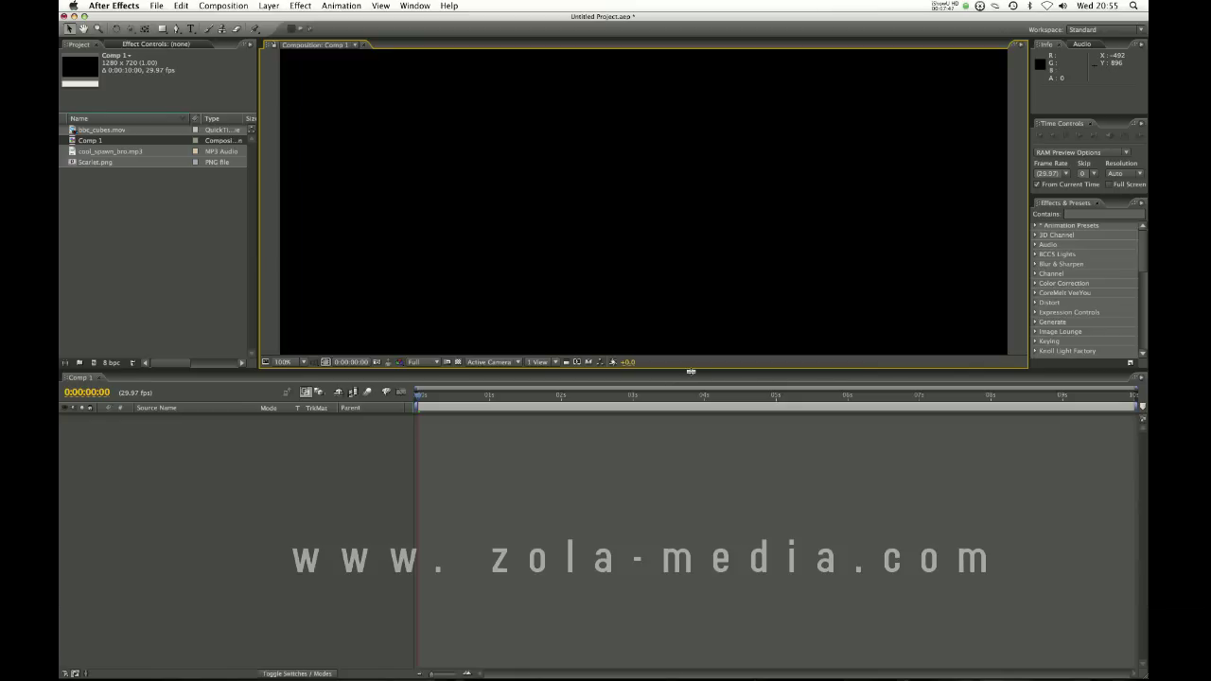
# - Make the timeline area slightly taller and set the composition viewer's magnification to 50%
pyautogui.moveTo(693, 369)
pyautogui.mouseDown()
pyautogui.moveTo(681, 521)
pyautogui.moveTo(683, 363)
pyautogui.mouseUp()
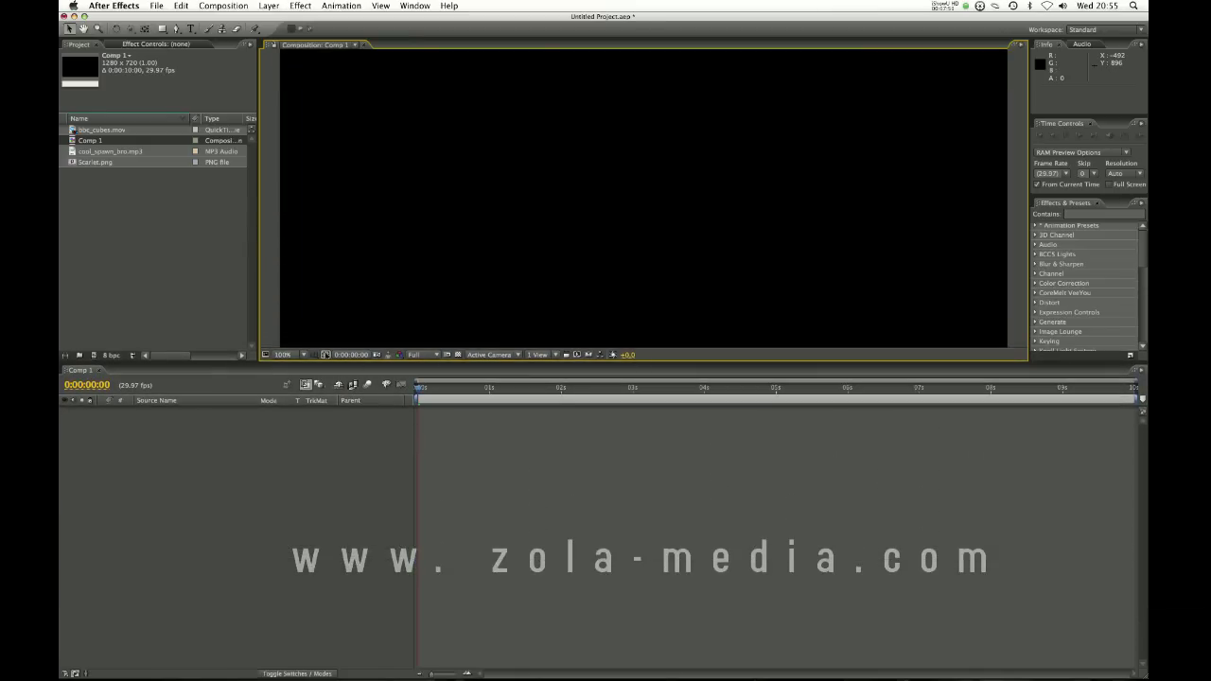
pyautogui.click(303, 357)
pyautogui.click(291, 457)
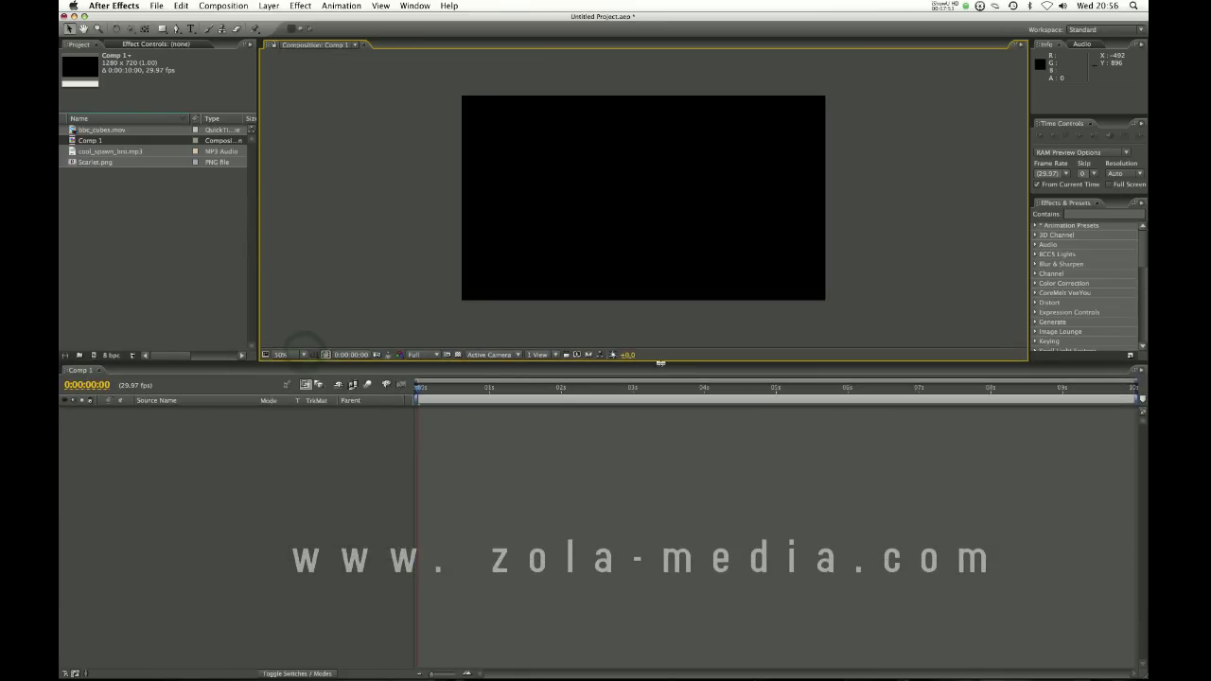
# - Make the timeline area taller at the expense of the viewer, and select Comp 1 among the project items
pyautogui.moveTo(668, 363); pyautogui.dragTo(670, 333)
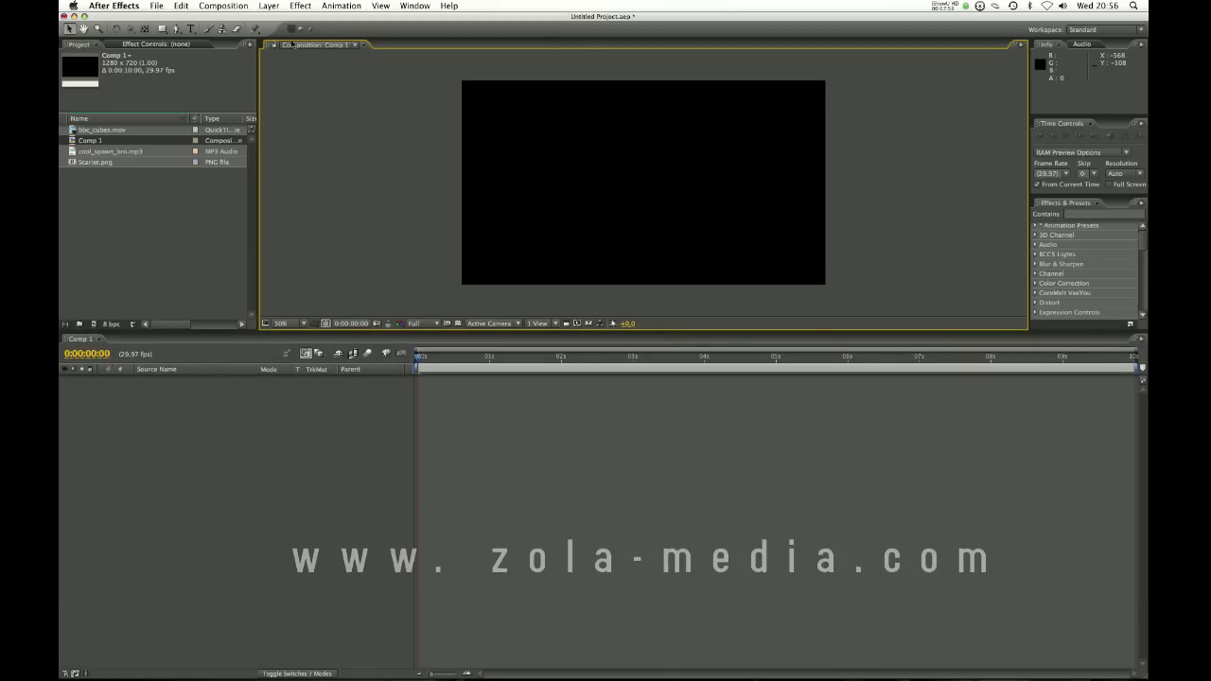
pyautogui.click(231, 6)
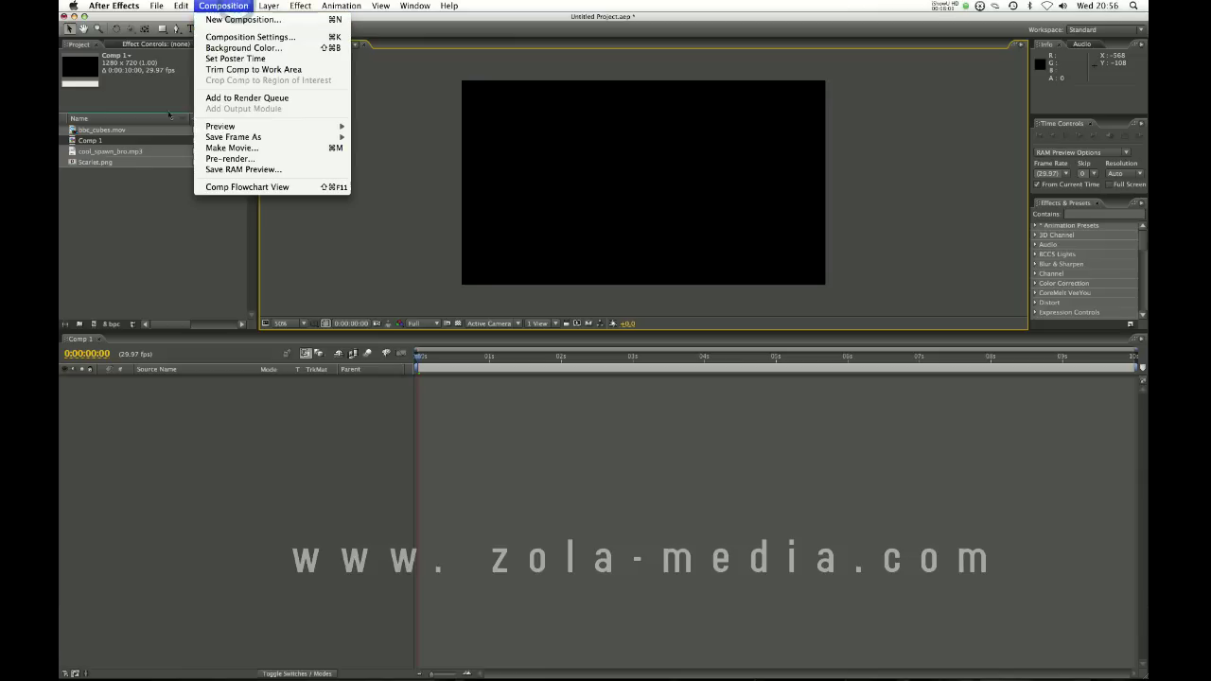
pyautogui.click(136, 218)
pyautogui.click(90, 141)
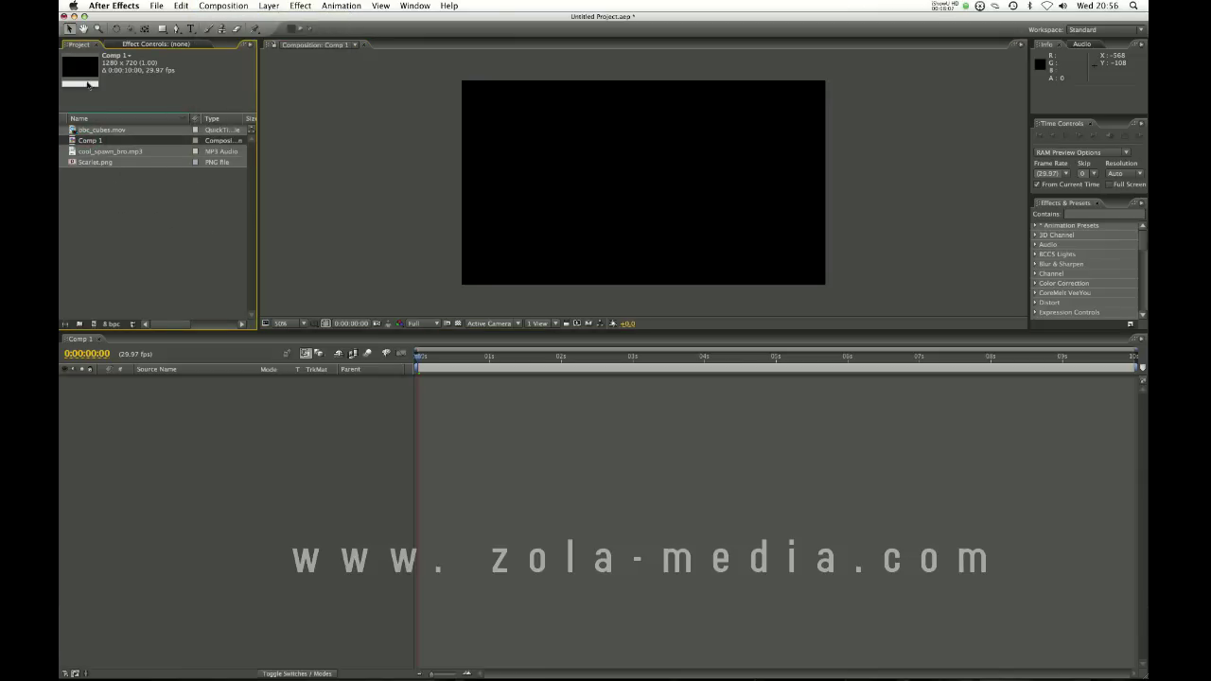
# - Create three more compositions, Comp 2, Comp 3 and Comp 4, accepting the default settings each time
pyautogui.click(227, 6)
pyautogui.click(234, 19)
pyautogui.press('Return')
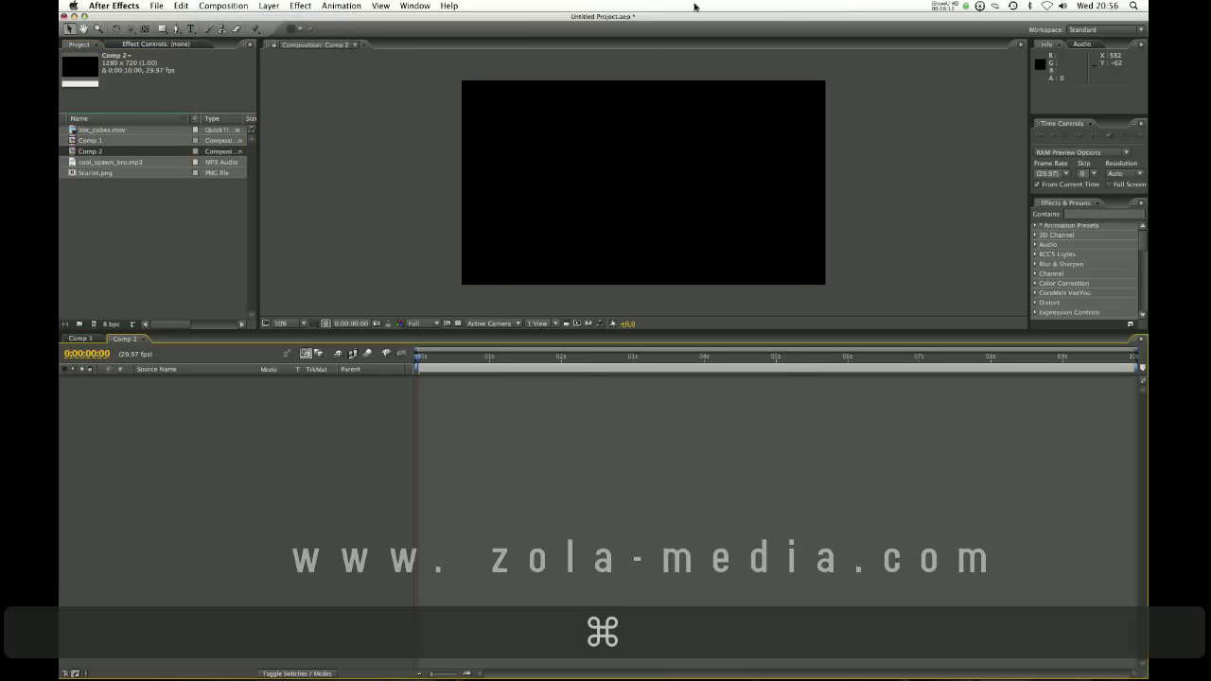
pyautogui.press('super+n')
pyautogui.press('Return')
pyautogui.press('super+n')
pyautogui.press('Return')
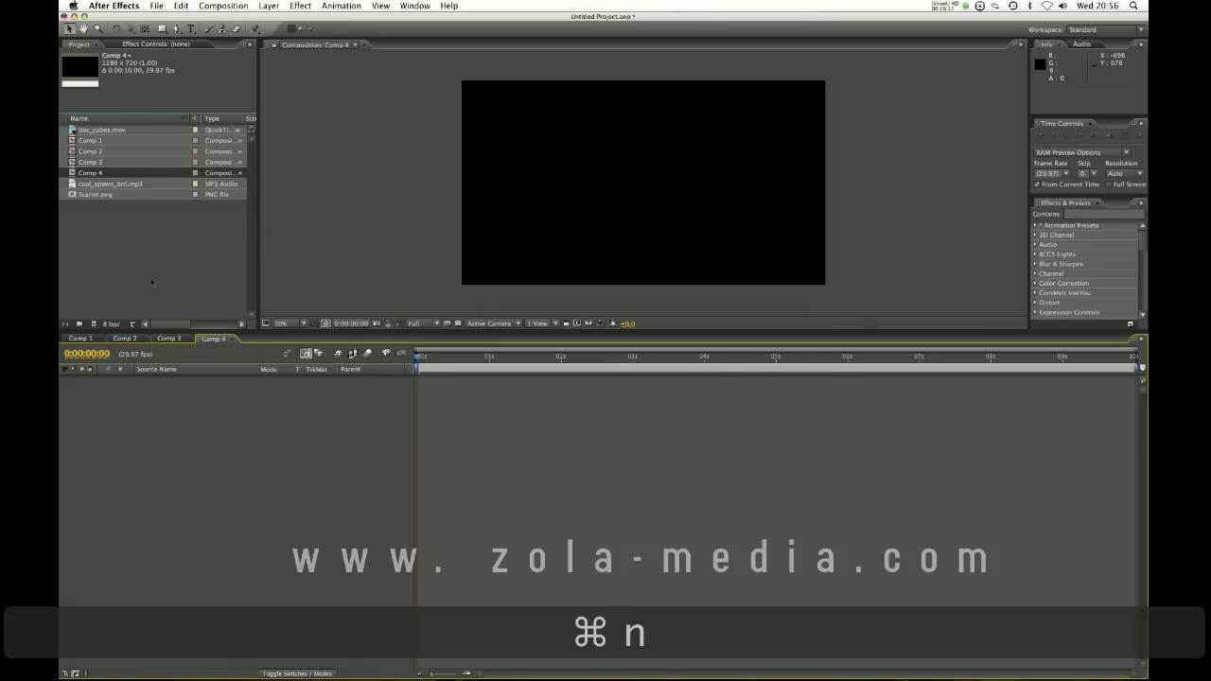
# - Switch back and forth between the timelines of Comp 1, Comp 2, Comp 3 and Comp 4
pyautogui.click(170, 338)
pyautogui.click(130, 340)
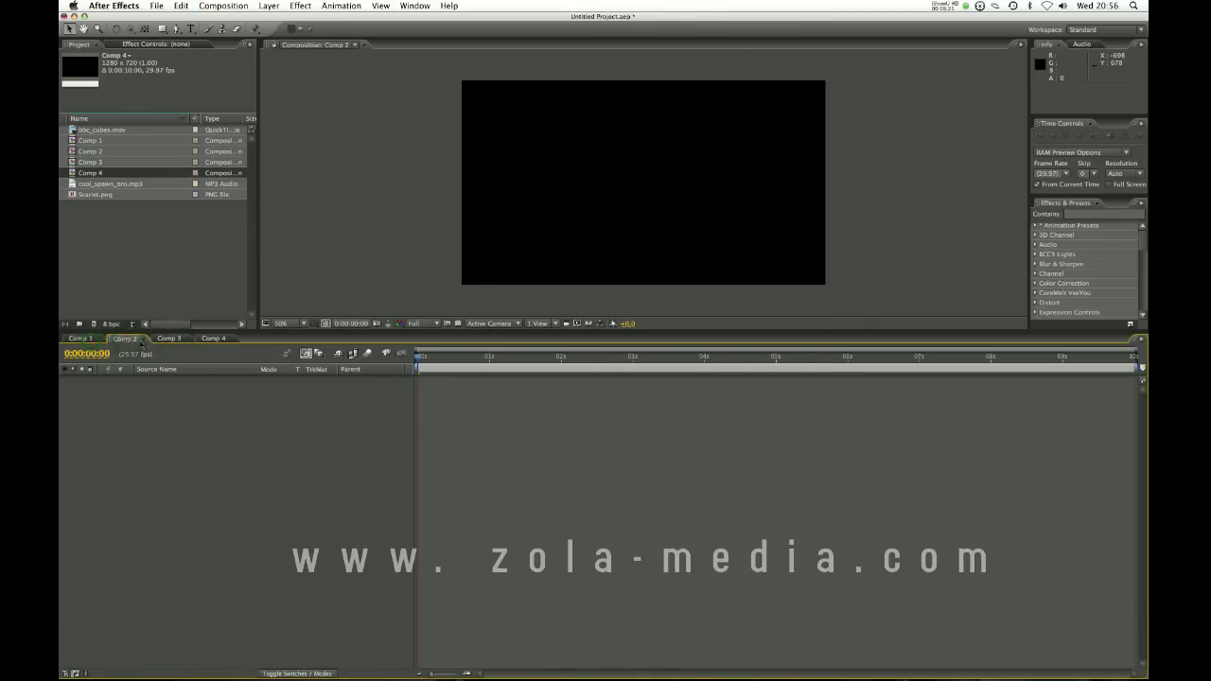
pyautogui.click(170, 339)
pyautogui.click(211, 338)
pyautogui.click(168, 339)
pyautogui.click(132, 340)
pyautogui.click(80, 338)
pyautogui.click(213, 338)
# - Close the timelines of Comp 4, Comp 3 and Comp 2, keeping only Comp 1 open
pyautogui.click(232, 338)
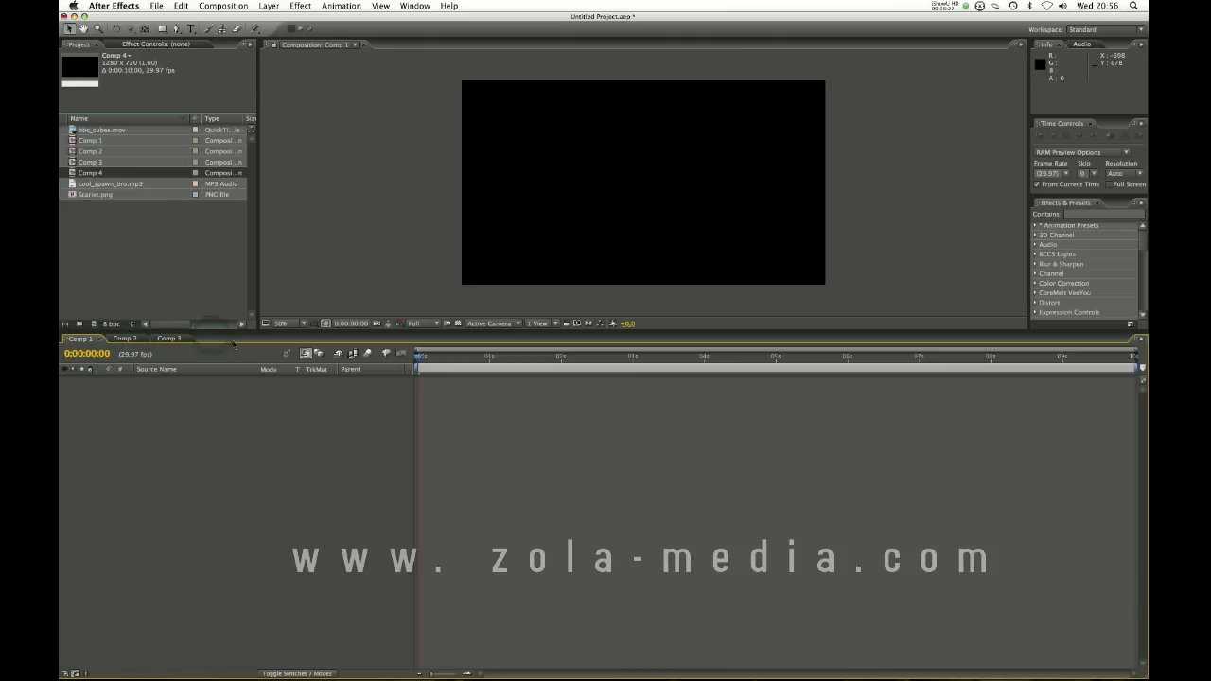
pyautogui.click(180, 339)
pyautogui.click(189, 338)
pyautogui.click(133, 339)
pyautogui.click(141, 338)
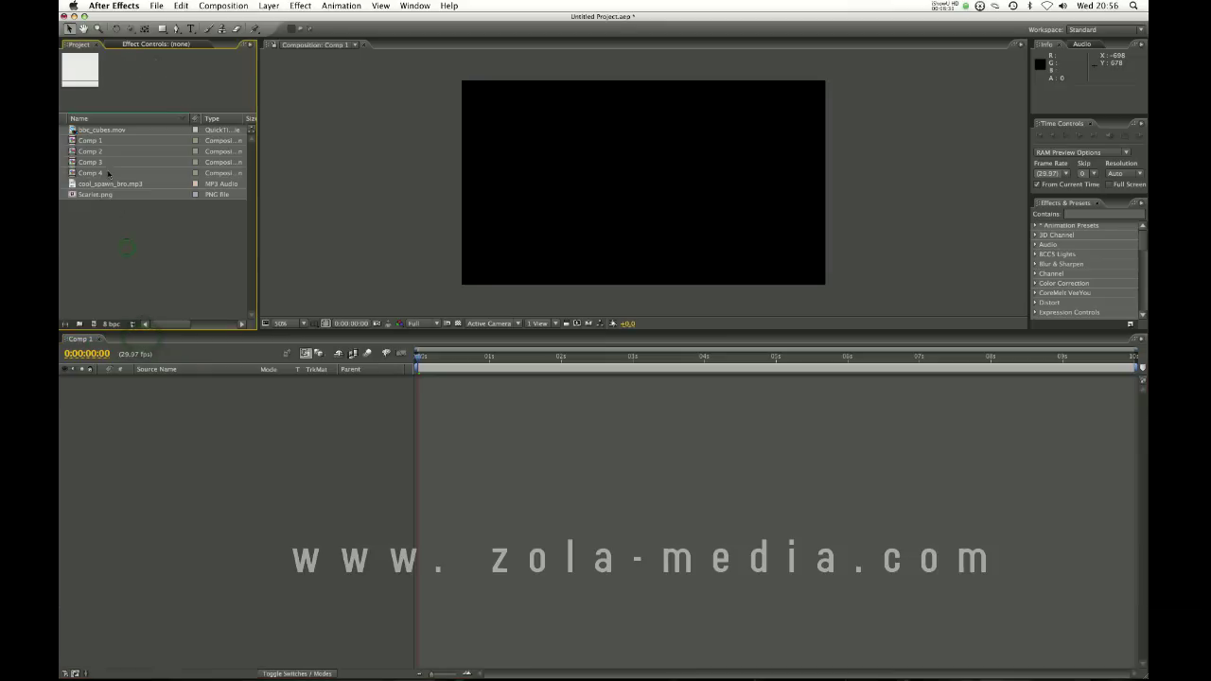
# - Delete Comp 2, Comp 3 and Comp 4 from the project together and confirm the deletion
pyautogui.click(108, 173)
pyautogui.keyDown('shift'); pyautogui.click(107, 153); pyautogui.keyUp('shift')
pyautogui.rightClick(99, 156)
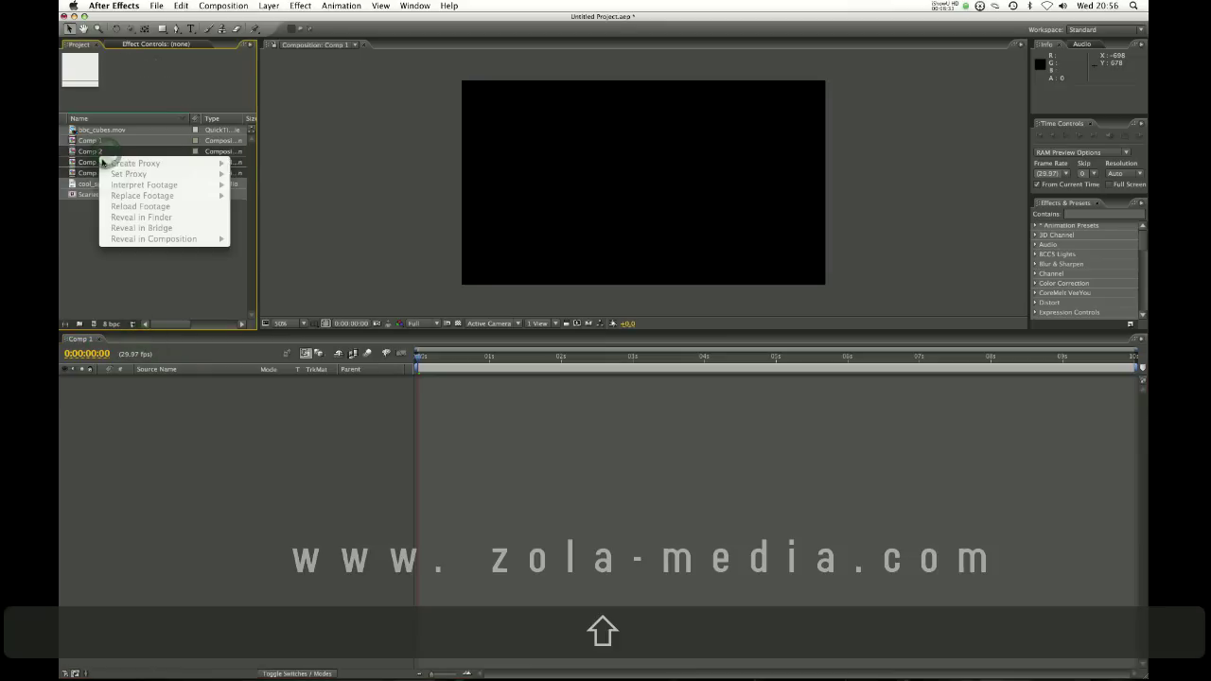
pyautogui.click(102, 164)
pyautogui.moveTo(101, 161); pyautogui.dragTo(134, 324)
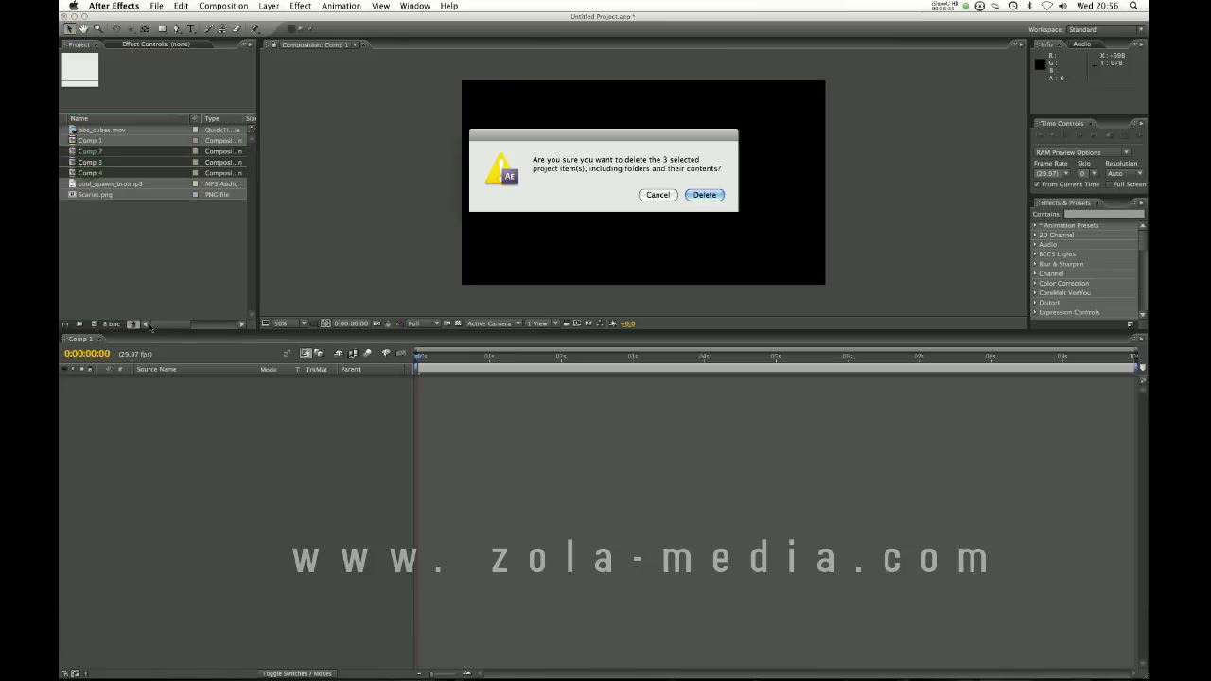
pyautogui.click(695, 196)
pyautogui.click(99, 187)
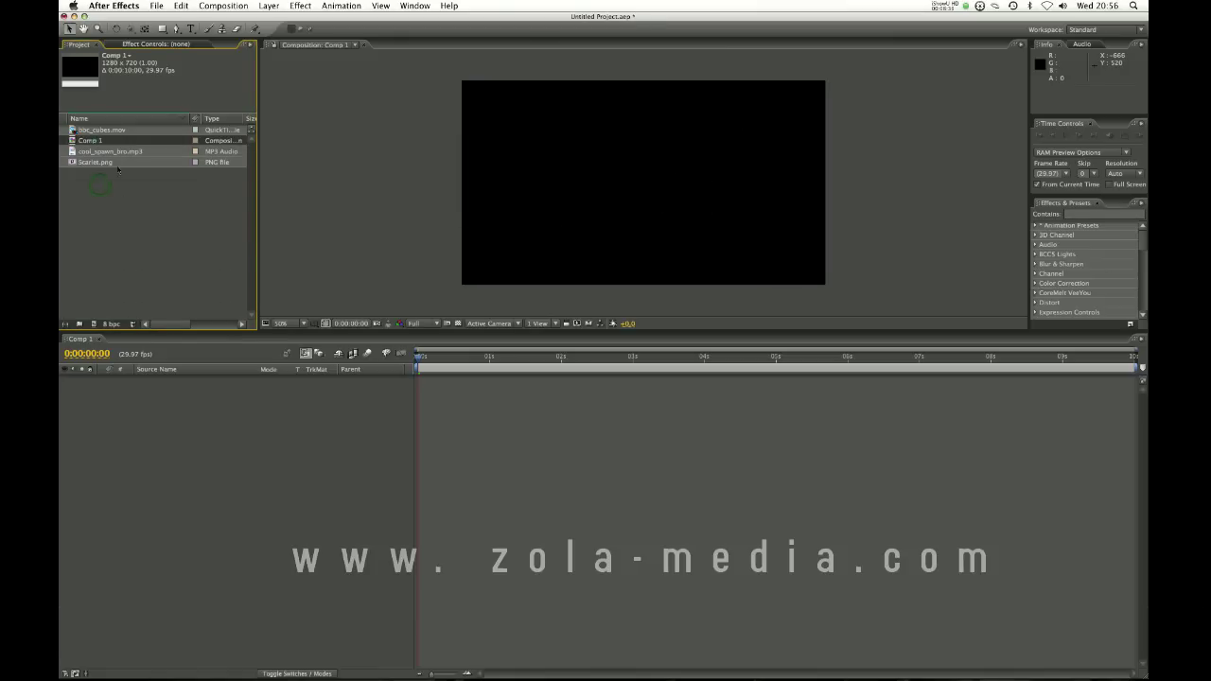
# - Scrub the current time indicator over the first frames of Comp 1's timeline
pyautogui.click(287, 454)
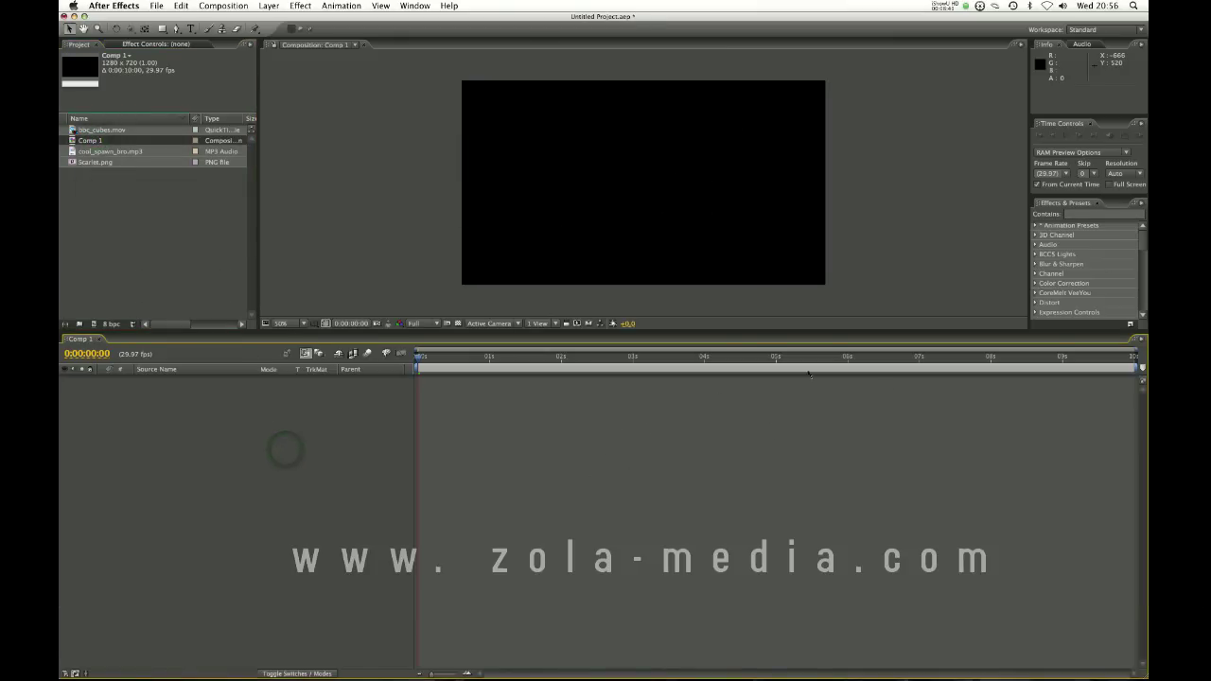
pyautogui.moveTo(418, 360)
pyautogui.mouseDown()
pyautogui.moveTo(1039, 378)
pyautogui.moveTo(416, 361)
pyautogui.mouseUp()
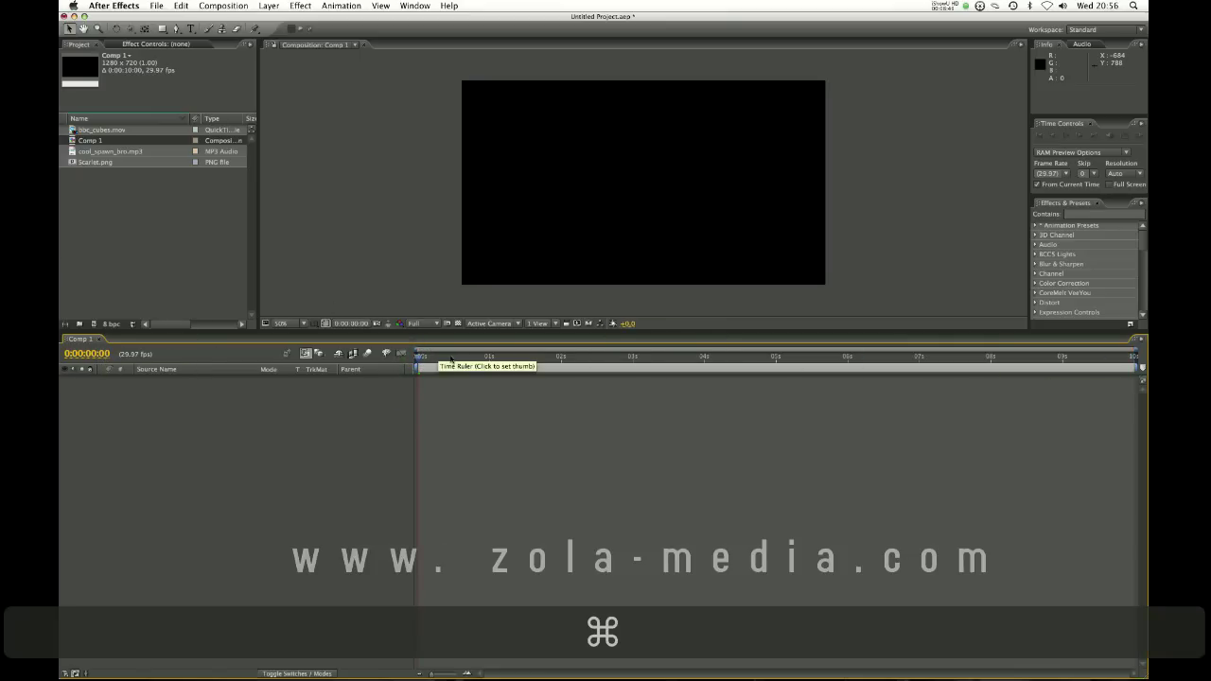
pyautogui.moveTo(440, 360)
pyautogui.mouseDown()
pyautogui.moveTo(695, 361)
pyautogui.moveTo(423, 363)
pyautogui.mouseUp()
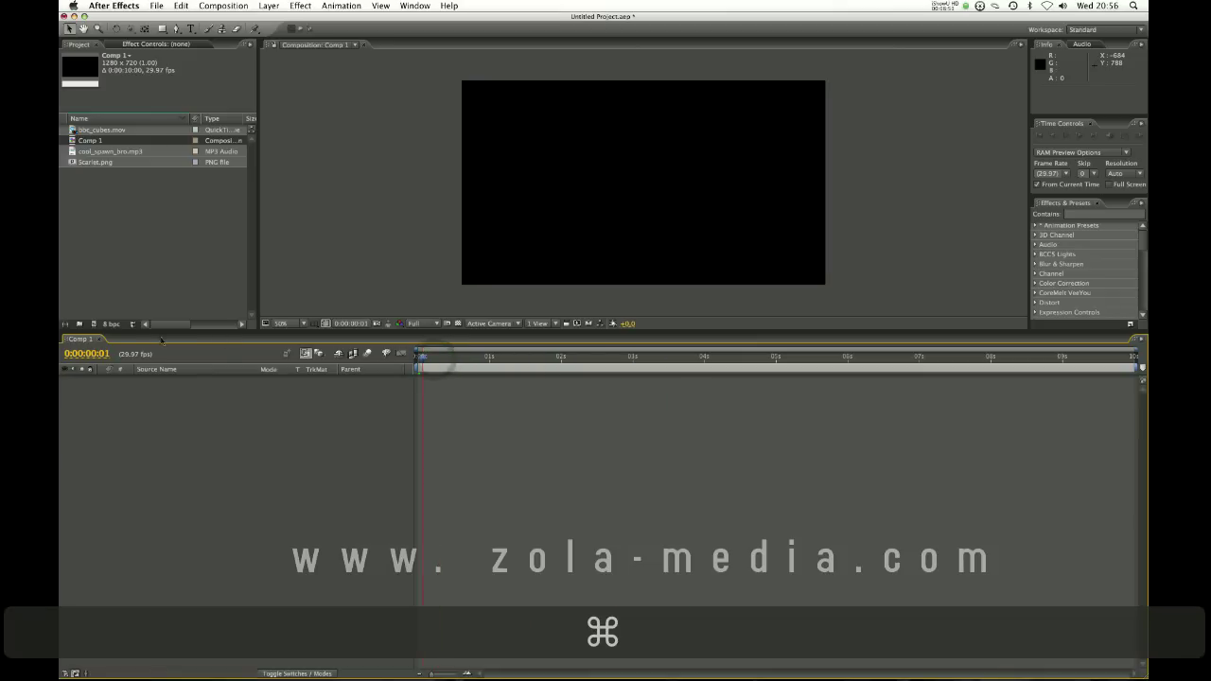
# - Cycle Comp 1's time display from timecode through frames and feet plus frames back to timecode
pyautogui.keyDown('super'); pyautogui.click(96, 356); pyautogui.keyUp('super')
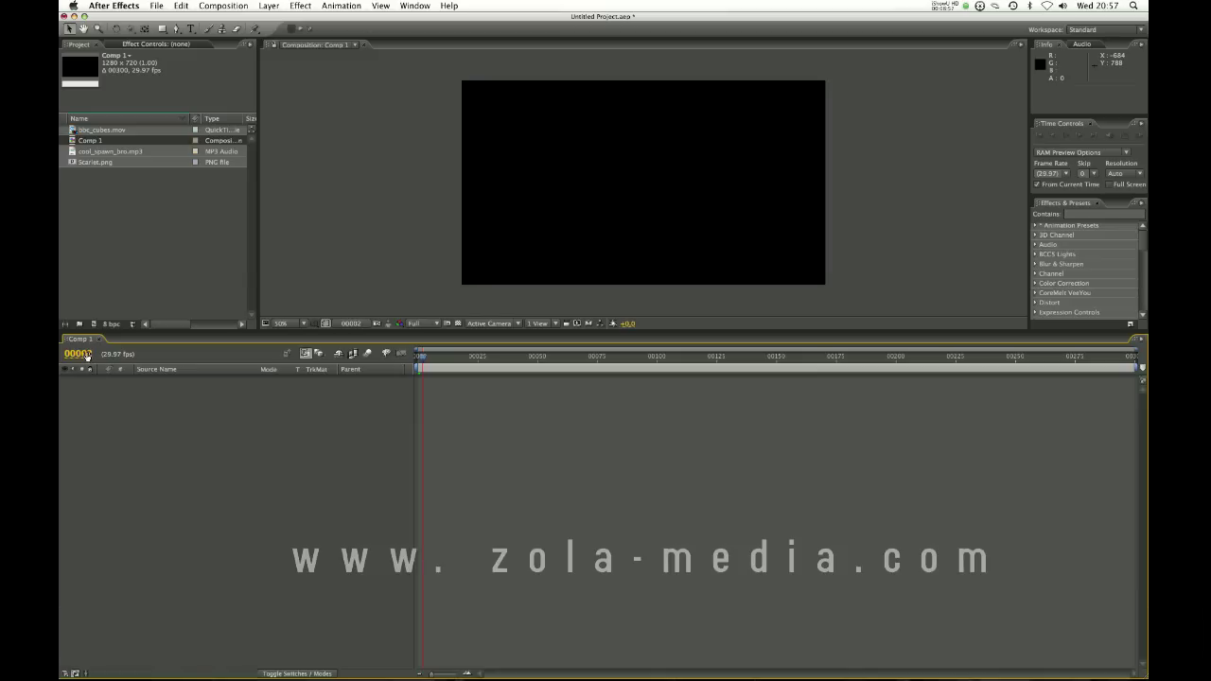
pyautogui.keyDown('super'); pyautogui.click(437, 356); pyautogui.keyUp('super')
pyautogui.keyDown('super'); pyautogui.click(86, 354); pyautogui.keyUp('super')
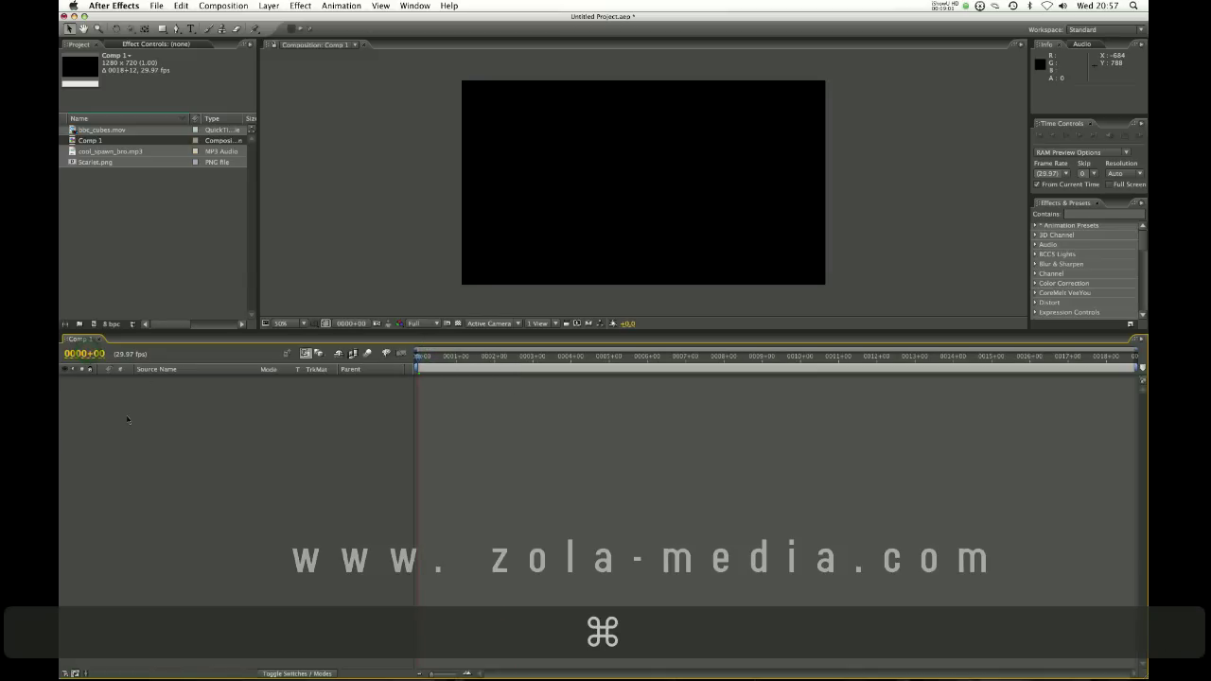
pyautogui.keyDown('super'); pyautogui.click(92, 355); pyautogui.keyUp('super')
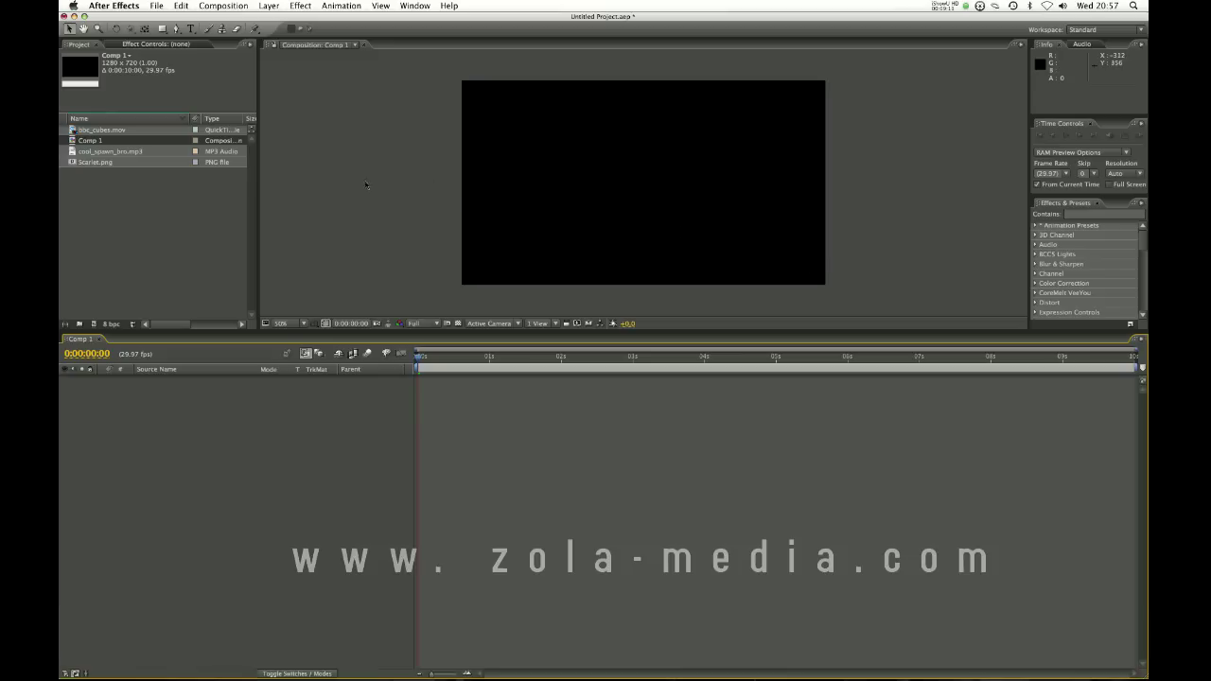
# - Add Scarlet.png to Comp 1's timeline as a layer and delete that layer again
pyautogui.click(101, 193)
pyautogui.moveTo(101, 132); pyautogui.dragTo(151, 416)
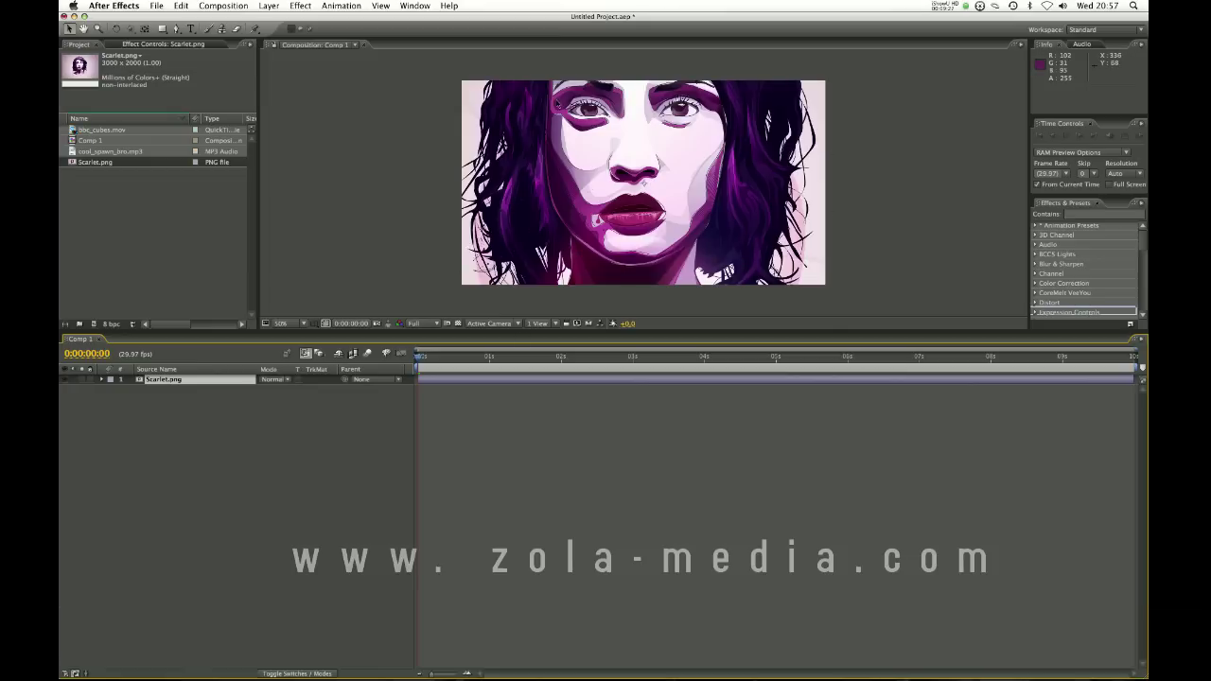
pyautogui.click(167, 381)
pyautogui.press('BackSpace')
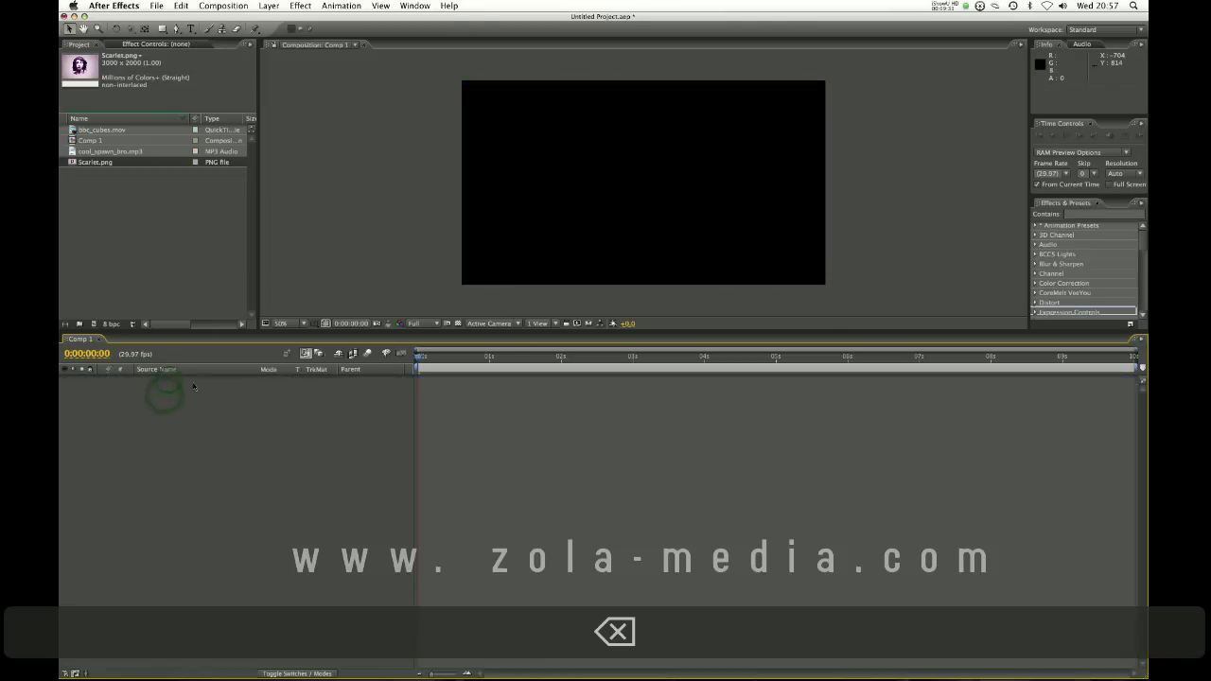
# - Review the preset, frame size, frame rate and duration in the composition settings, and cancel the dialog
pyautogui.click(231, 8)
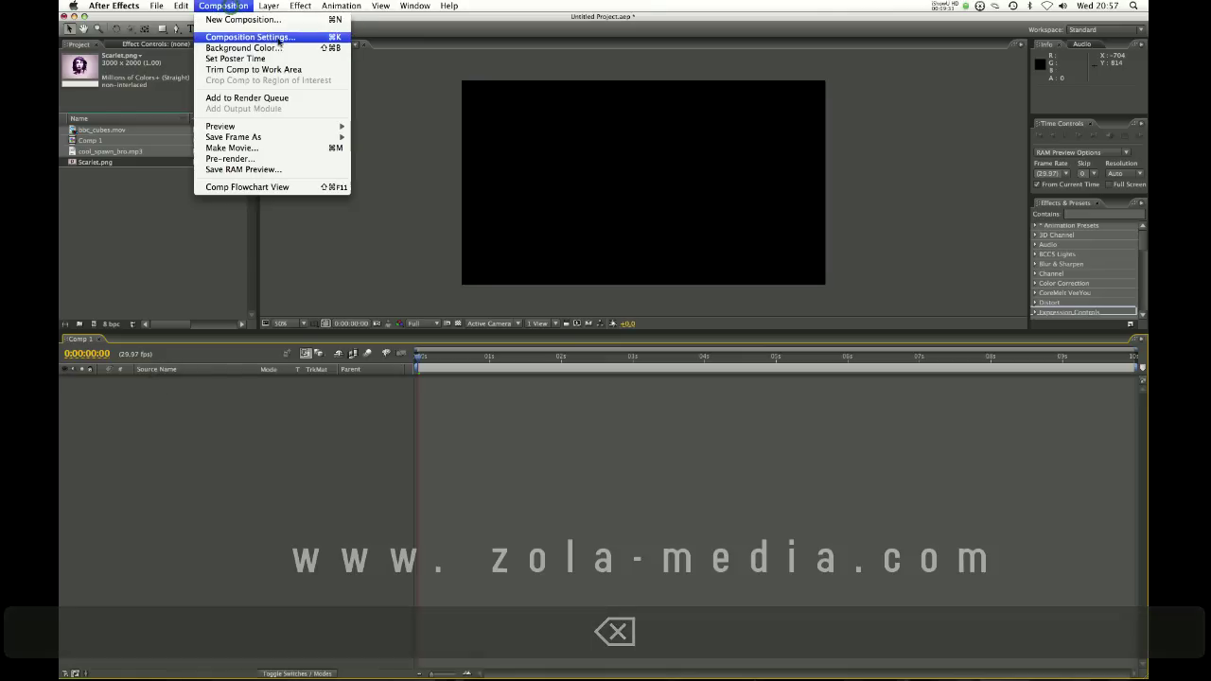
pyautogui.click(280, 38)
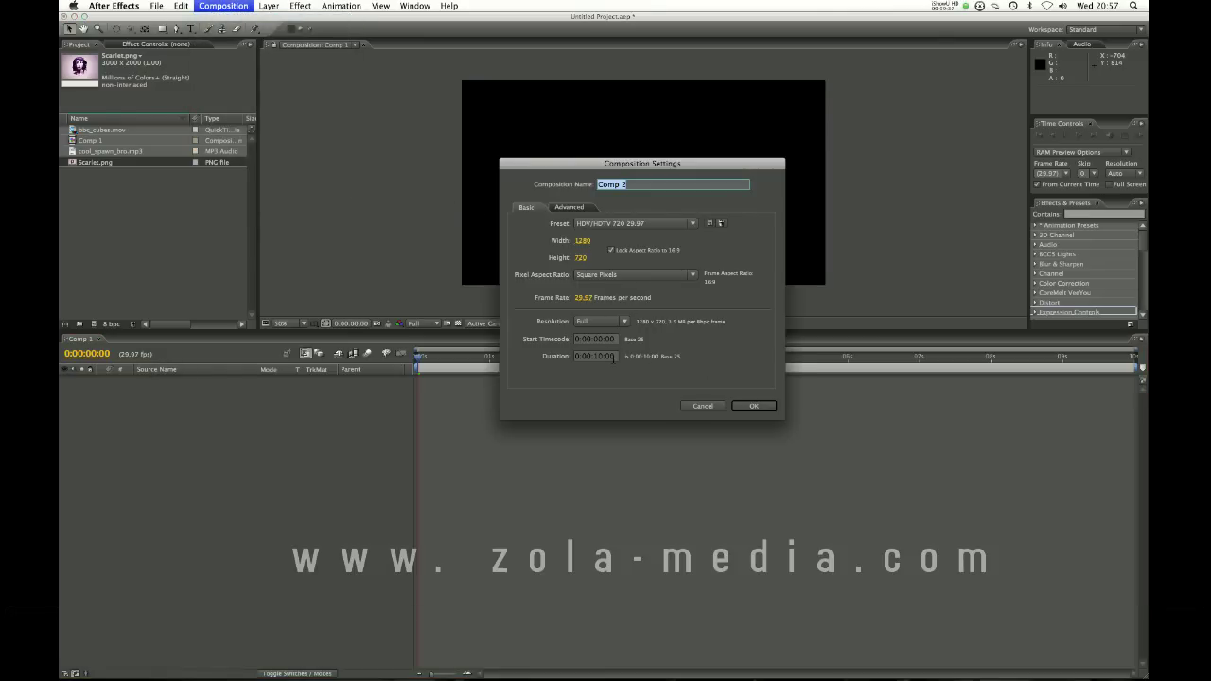
pyautogui.click(703, 406)
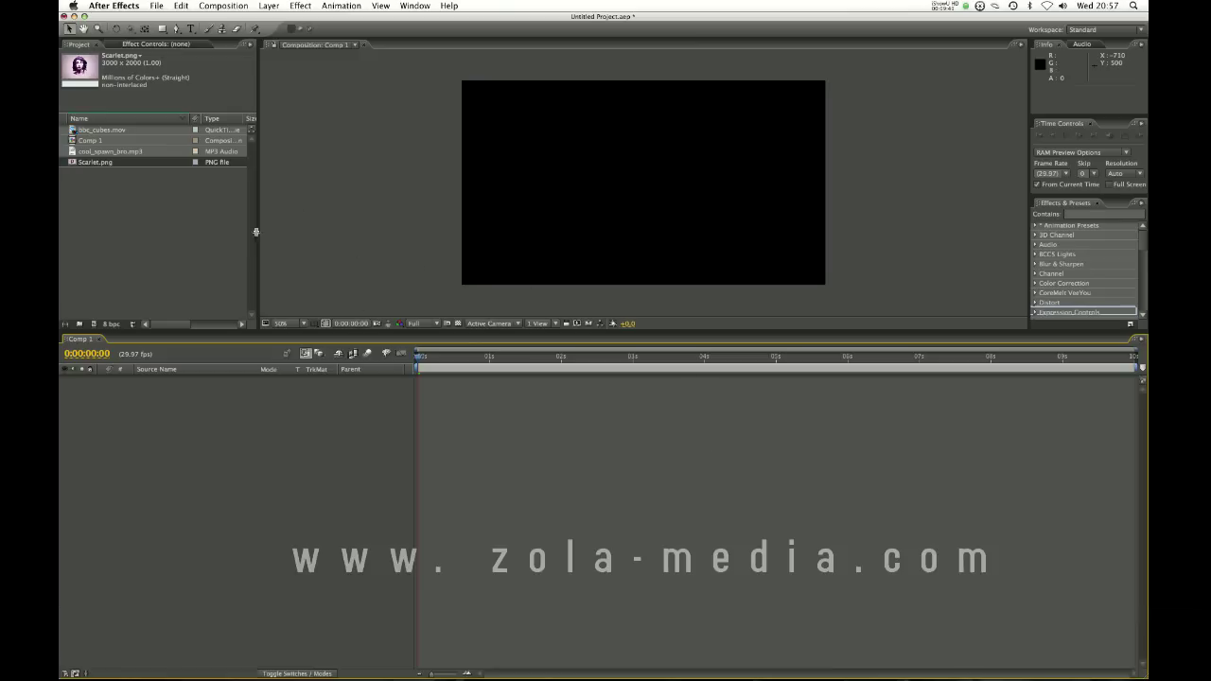
# - Create a new composition directly from the bbc_cubes.mov footage so that it takes the clip's settings
pyautogui.click(187, 203)
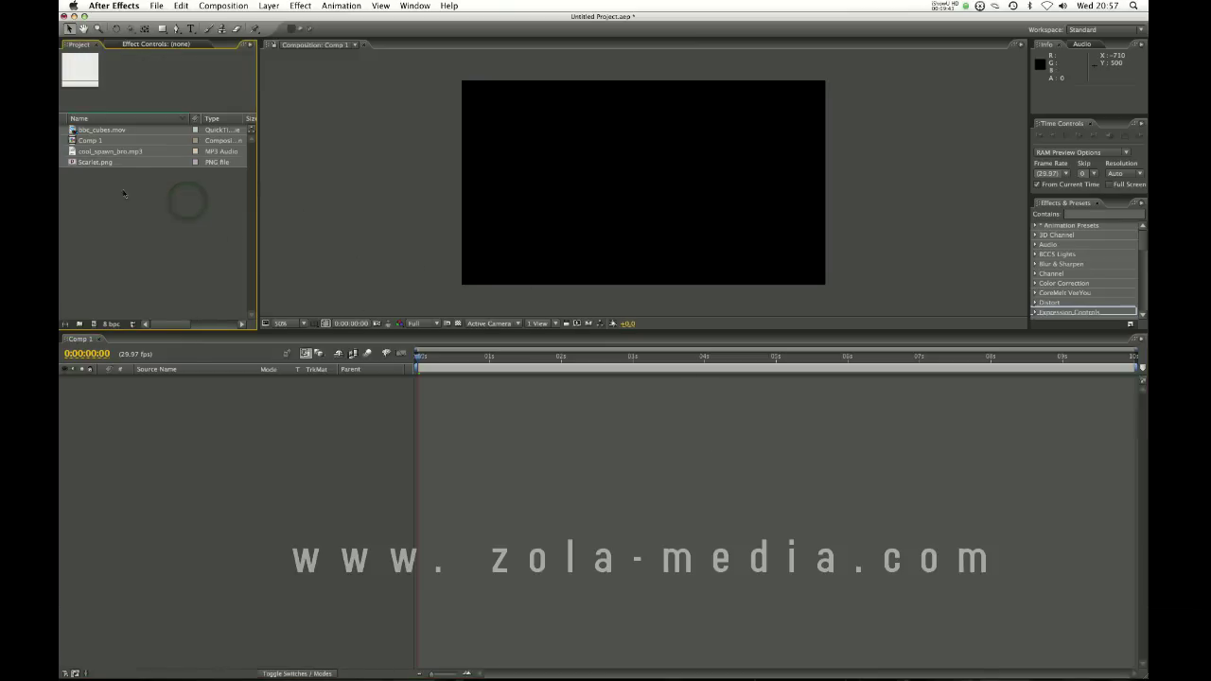
pyautogui.moveTo(106, 131); pyautogui.dragTo(94, 326)
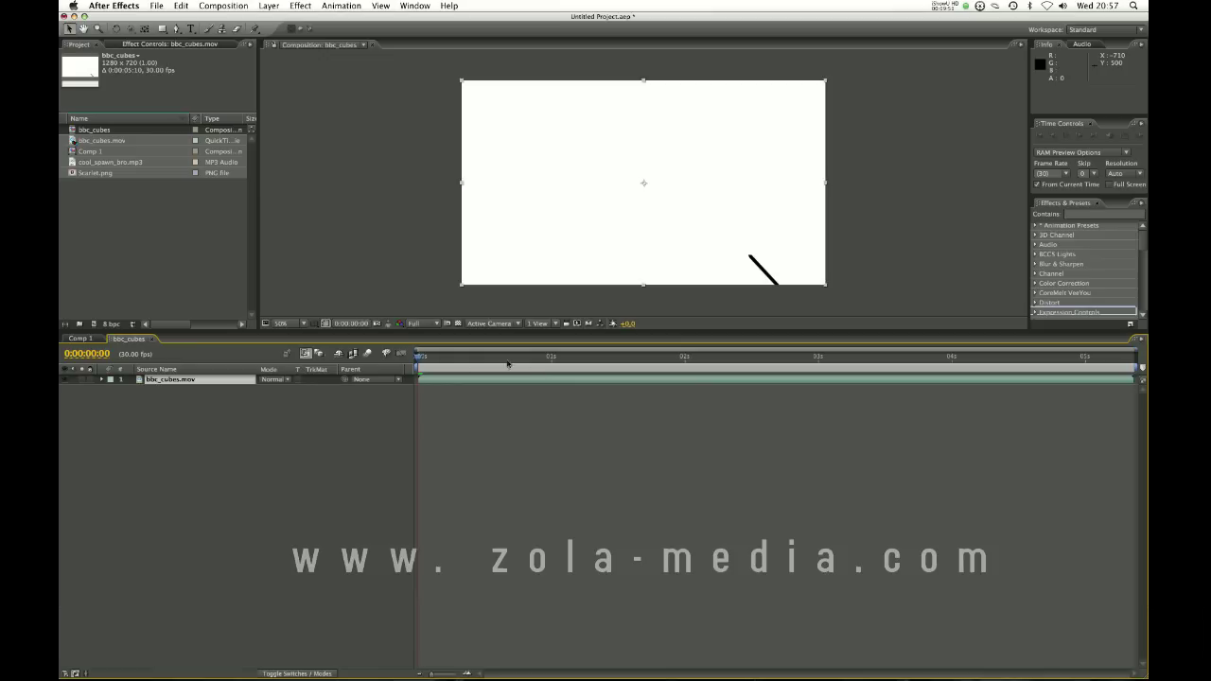
pyautogui.click(223, 6)
pyautogui.click(133, 272)
# - Scrub and play through the bbc_cubes composition, leaving the current time at 0:00:01:12
pyautogui.moveTo(420, 364); pyautogui.dragTo(658, 350)
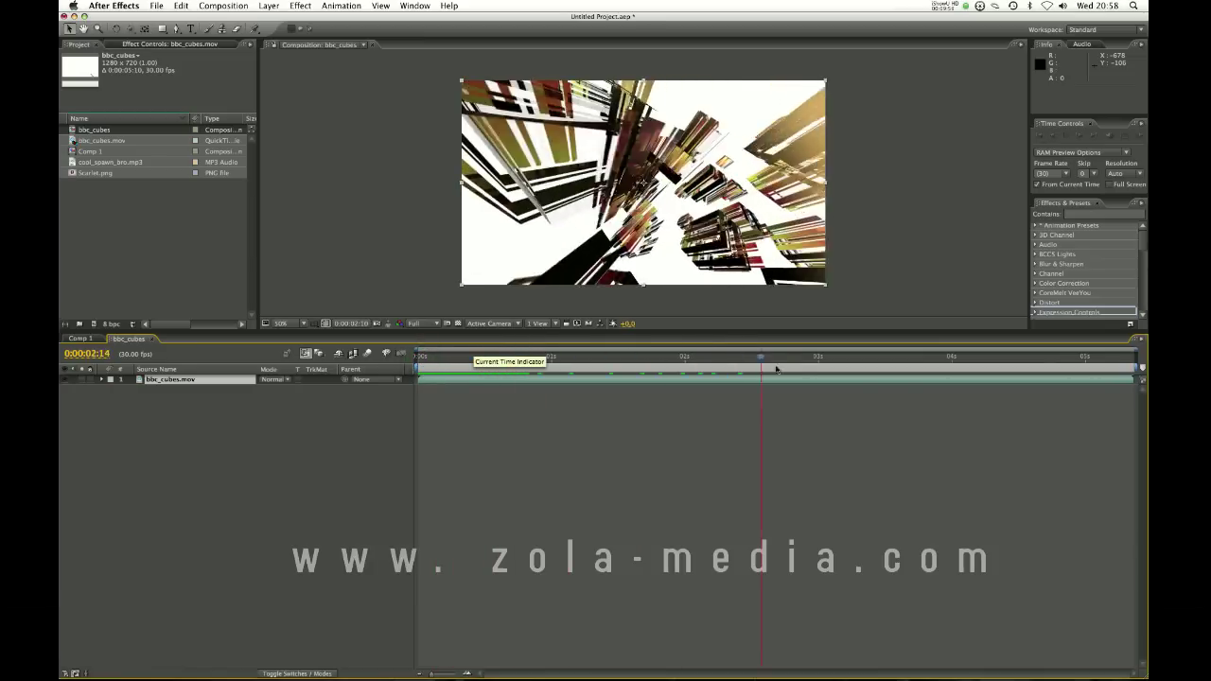
pyautogui.moveTo(782, 369); pyautogui.dragTo(213, 382)
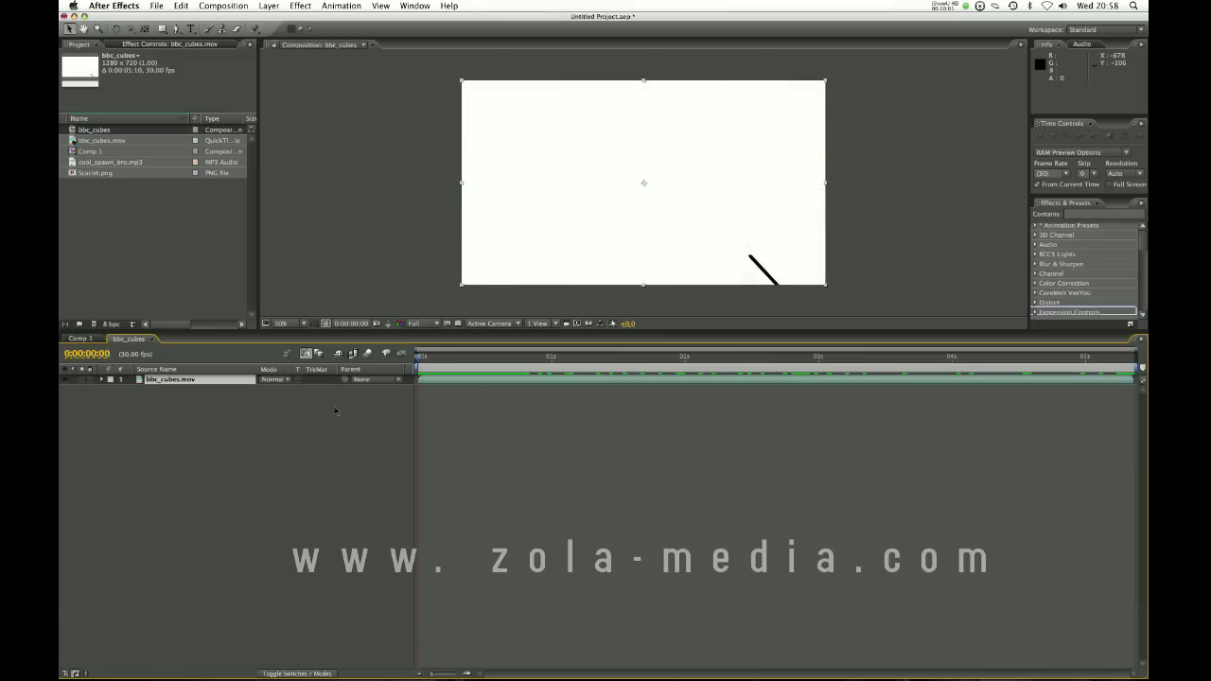
pyautogui.press('space')
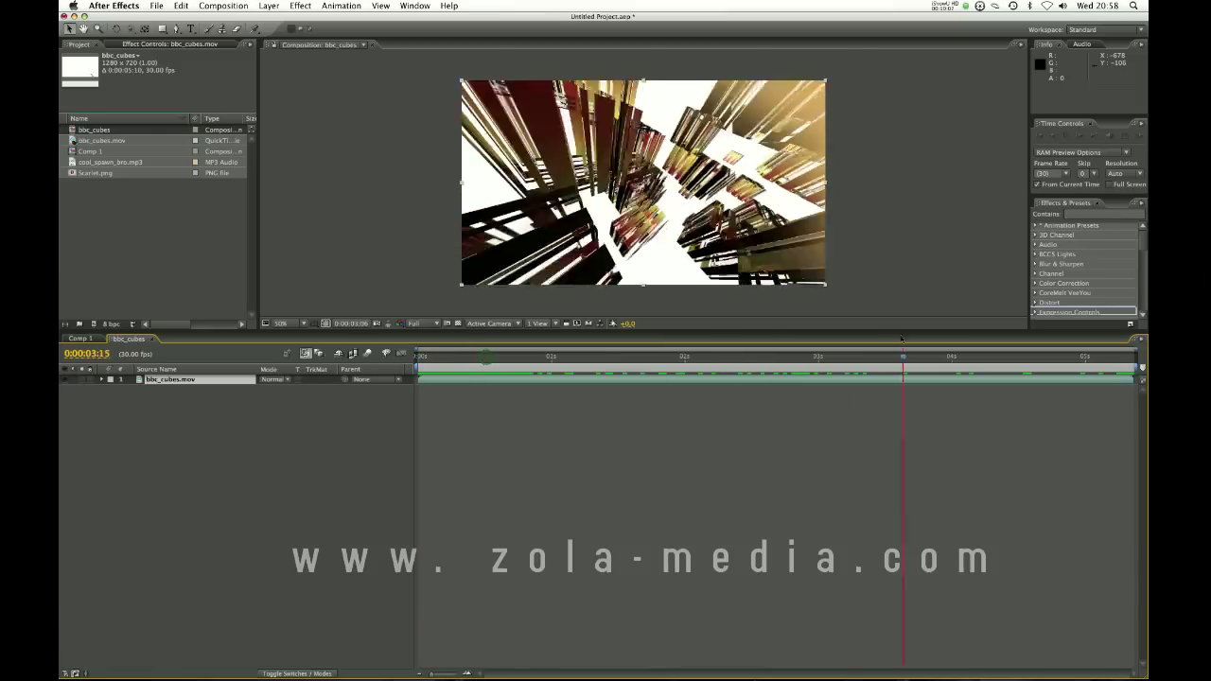
pyautogui.moveTo(486, 356); pyautogui.dragTo(618, 337)
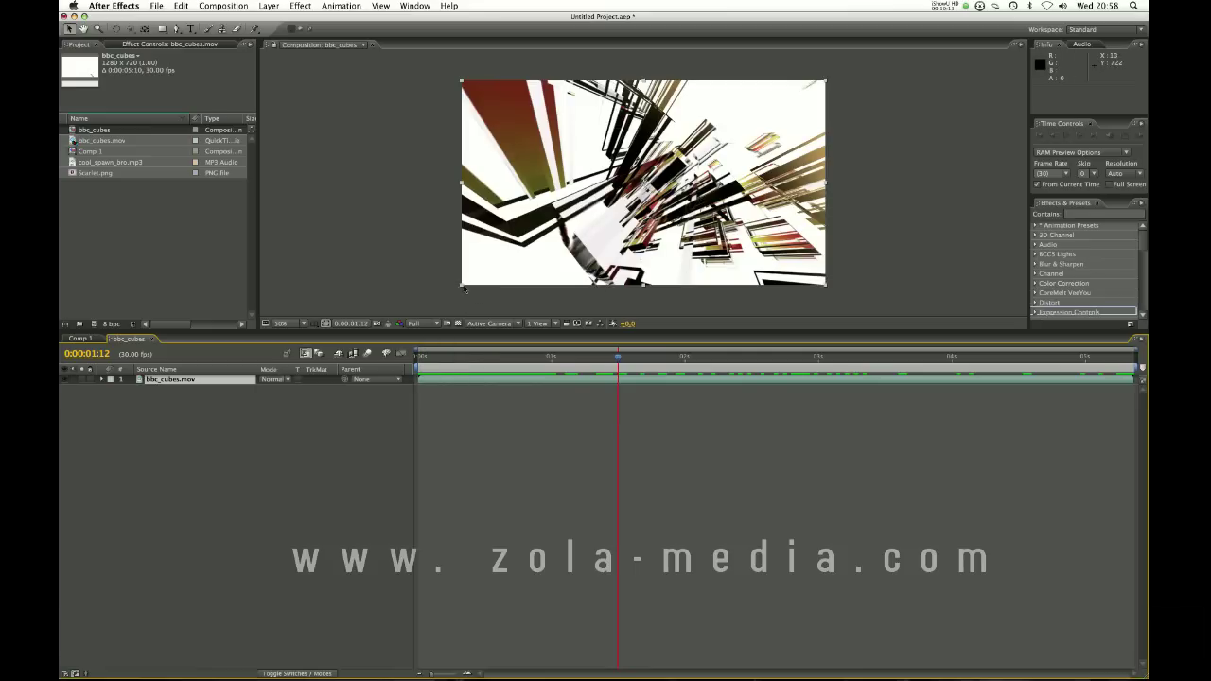
# - Scale the bbc_cubes.mov layer down to about 83% by 80% in the viewer and undo the scaling
pyautogui.moveTo(462, 284); pyautogui.dragTo(492, 267)
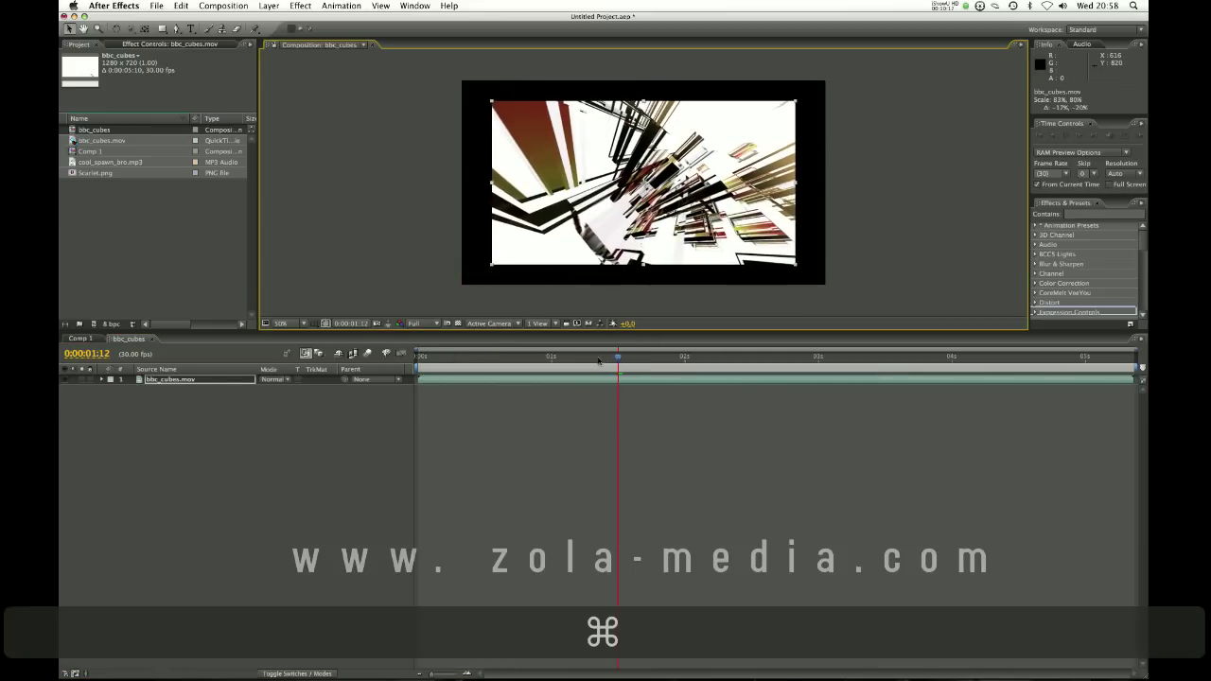
pyautogui.press('super+z')
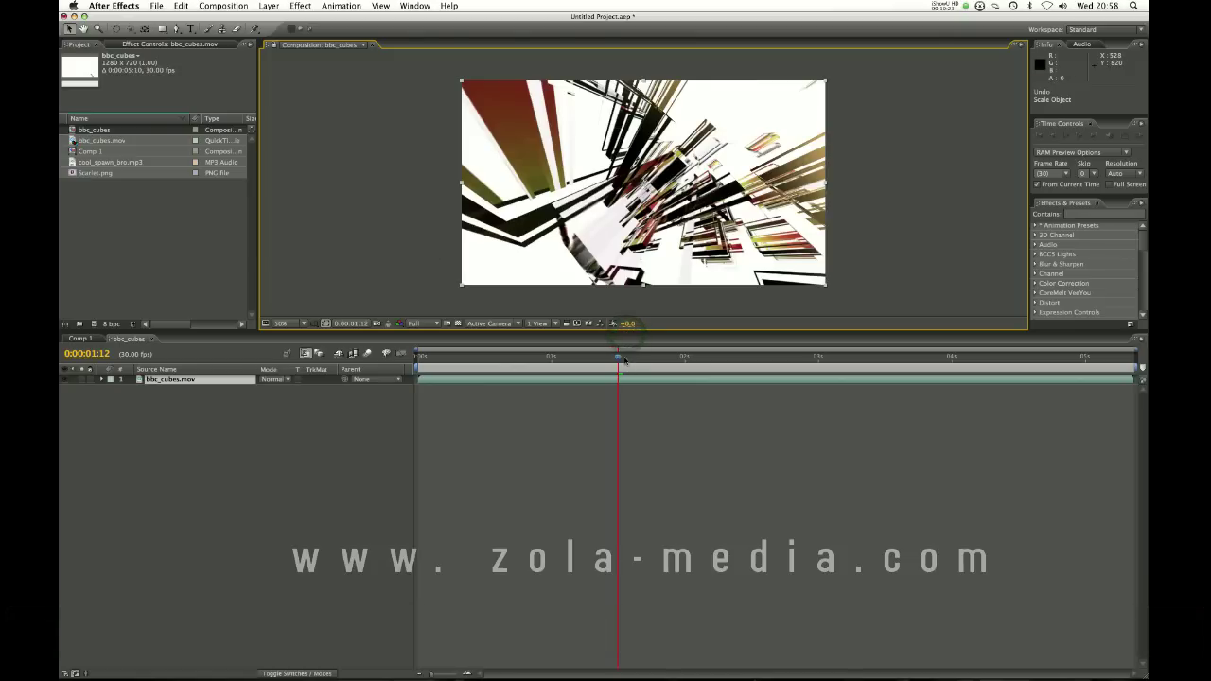
# - Select the bbc_cubes.mov footage, deselect the layer, and scrub the bbc_cubes timeline to 0:00:04:24
pyautogui.click(99, 142)
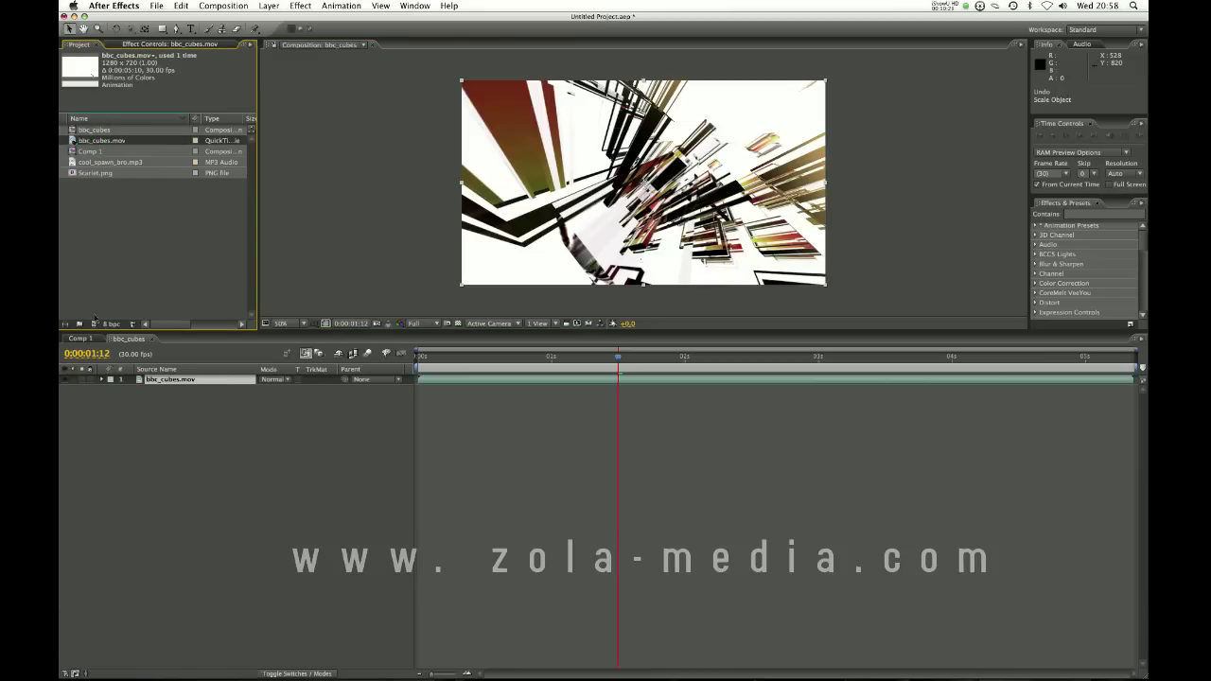
pyautogui.click(214, 457)
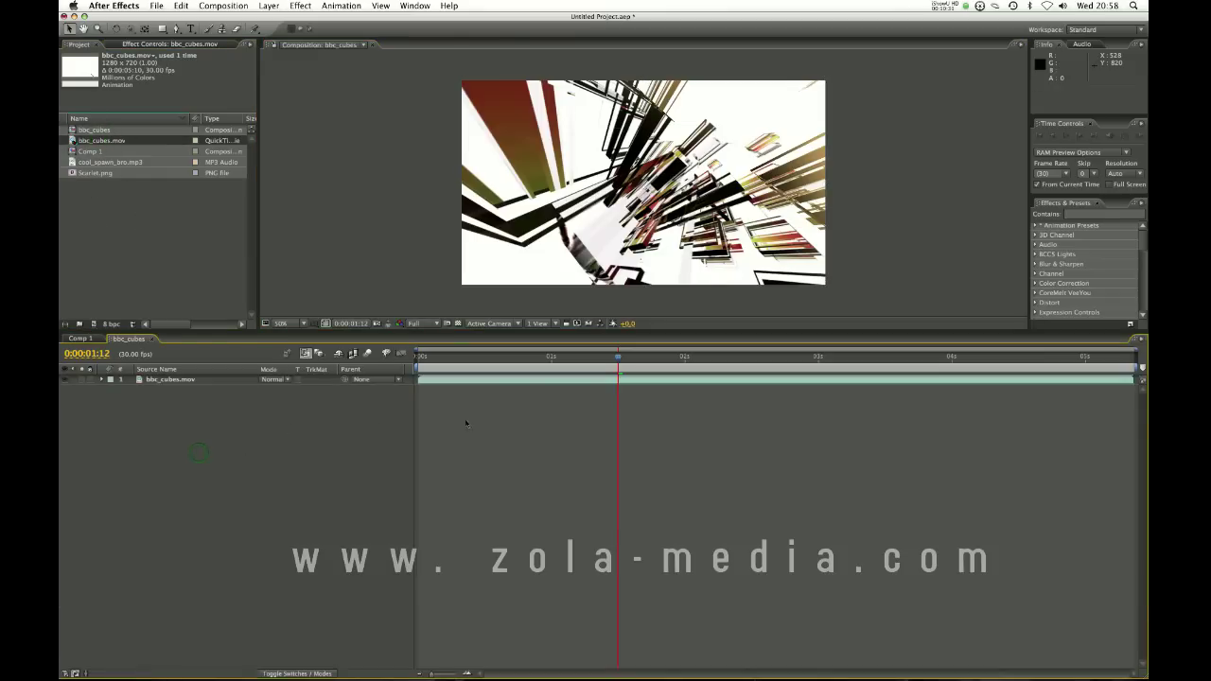
pyautogui.moveTo(514, 357); pyautogui.dragTo(658, 358)
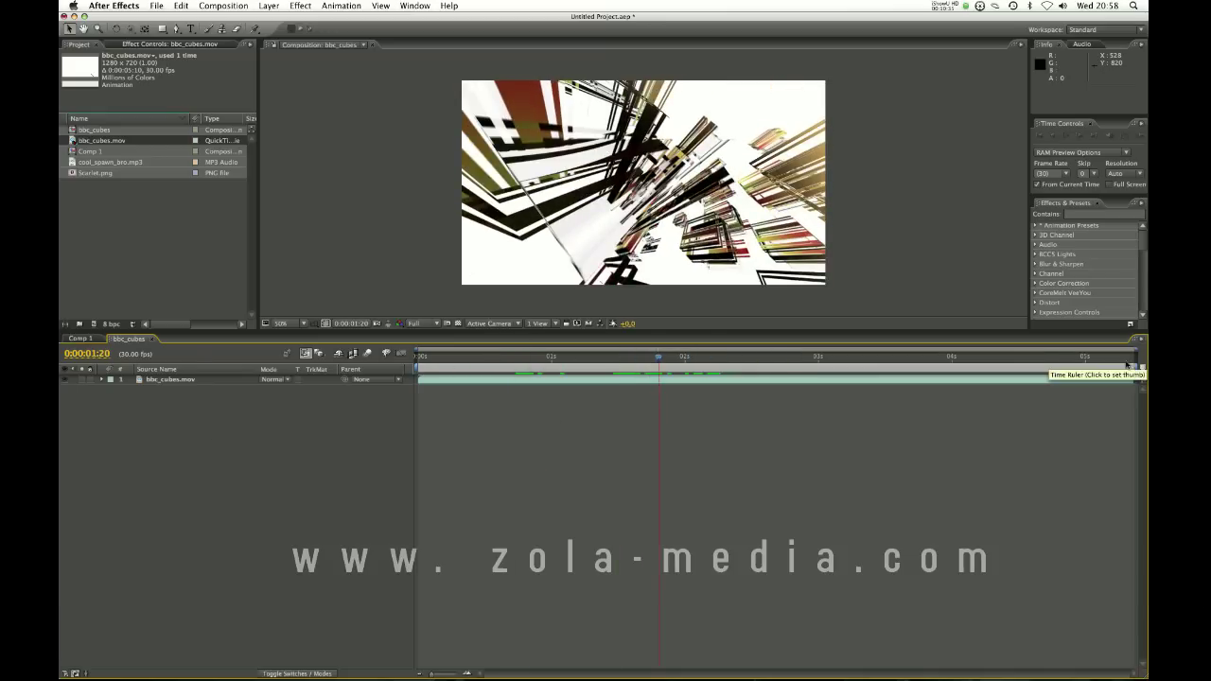
pyautogui.click(1081, 358)
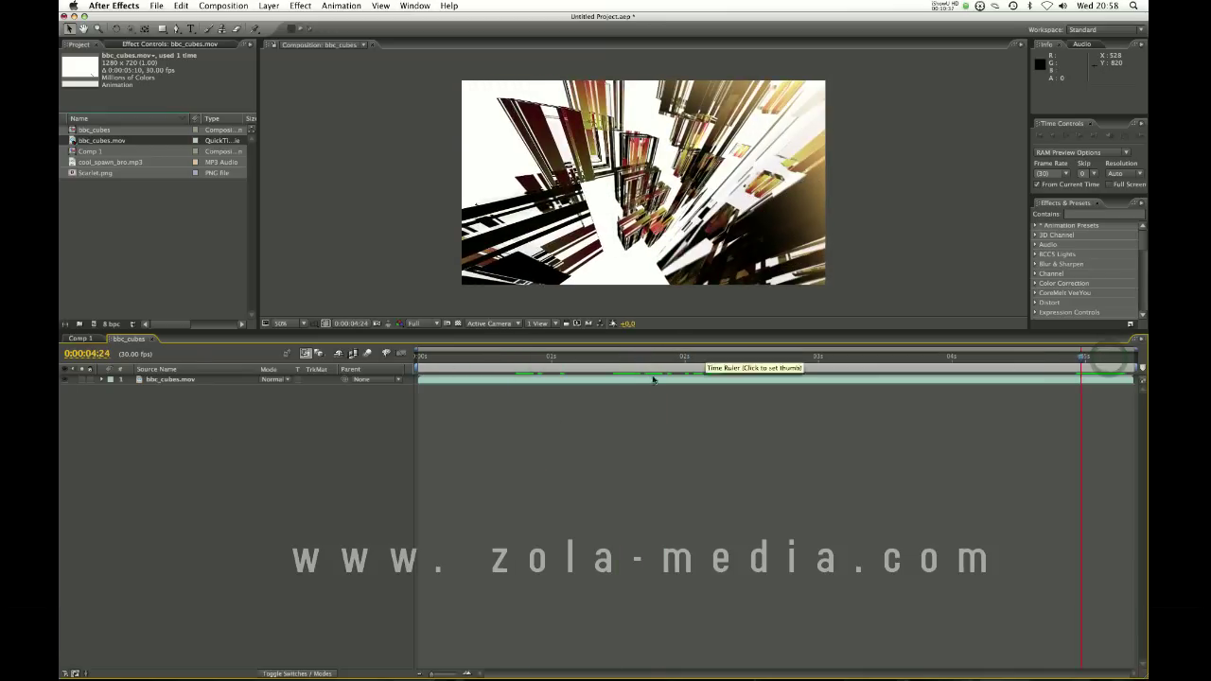
# - Set the bbc_cubes composition's duration to 0:00:35:10 in its composition settings
pyautogui.click(223, 6)
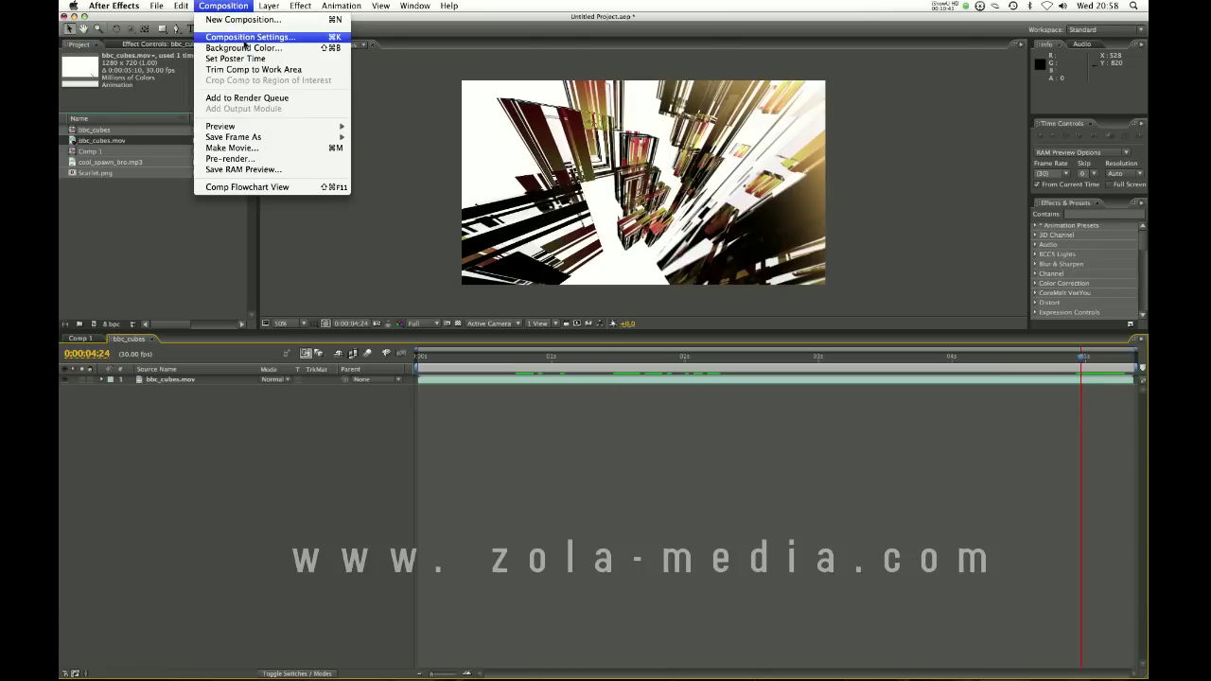
pyautogui.click(245, 38)
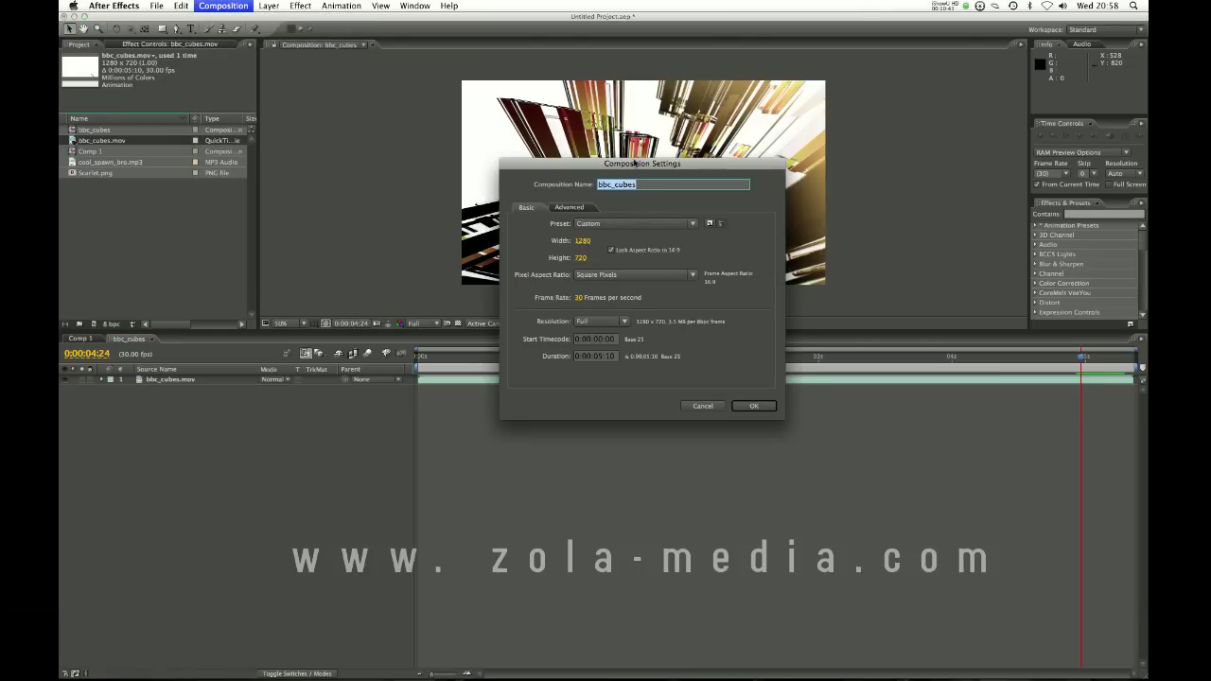
pyautogui.moveTo(634, 162); pyautogui.dragTo(471, 258)
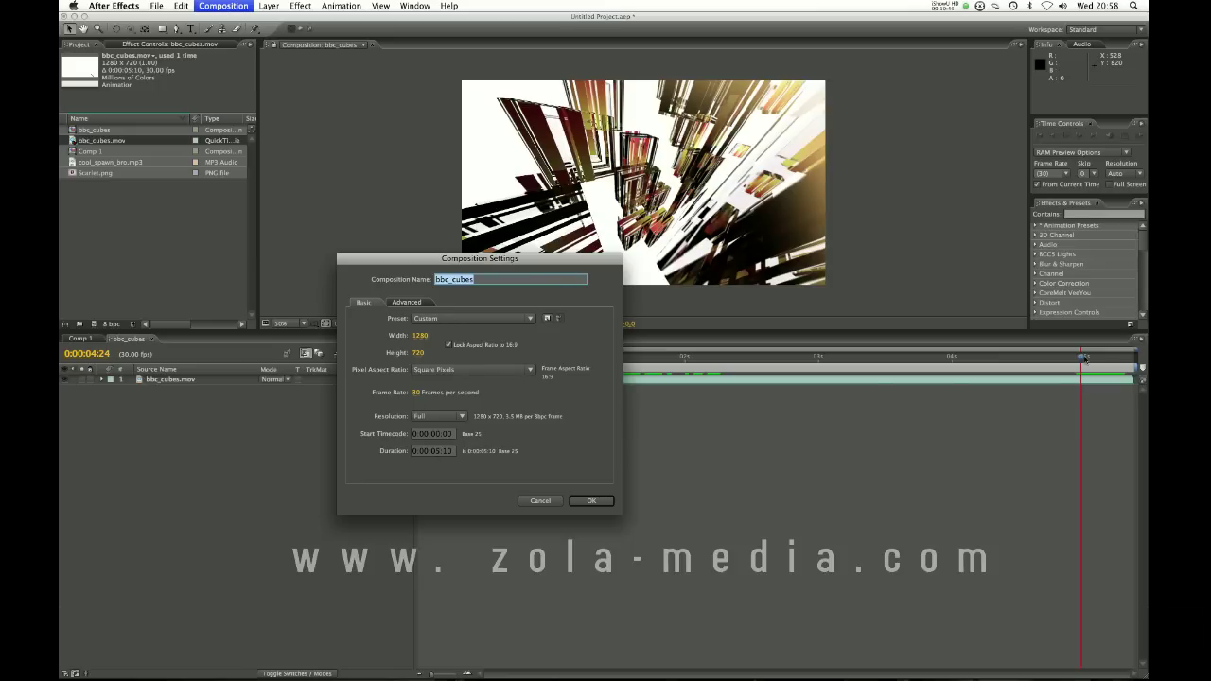
pyautogui.click(436, 451)
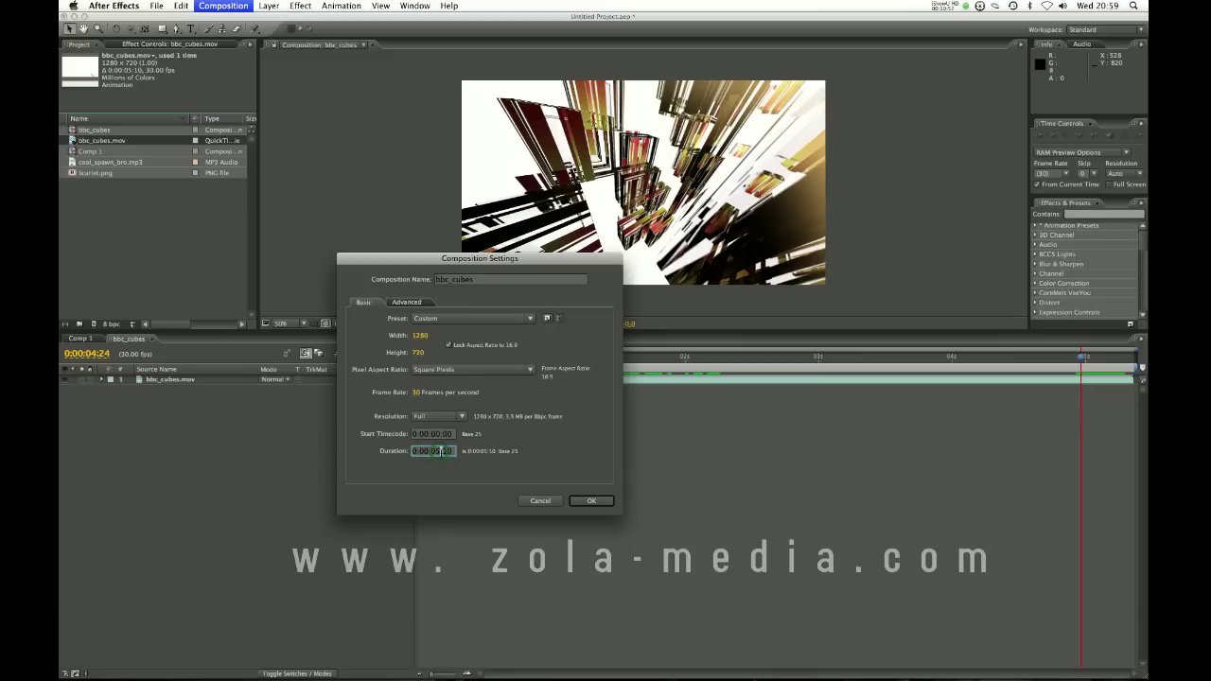
pyautogui.moveTo(441, 451); pyautogui.dragTo(427, 452)
pyautogui.press('BackSpace')
pyautogui.press('Return')
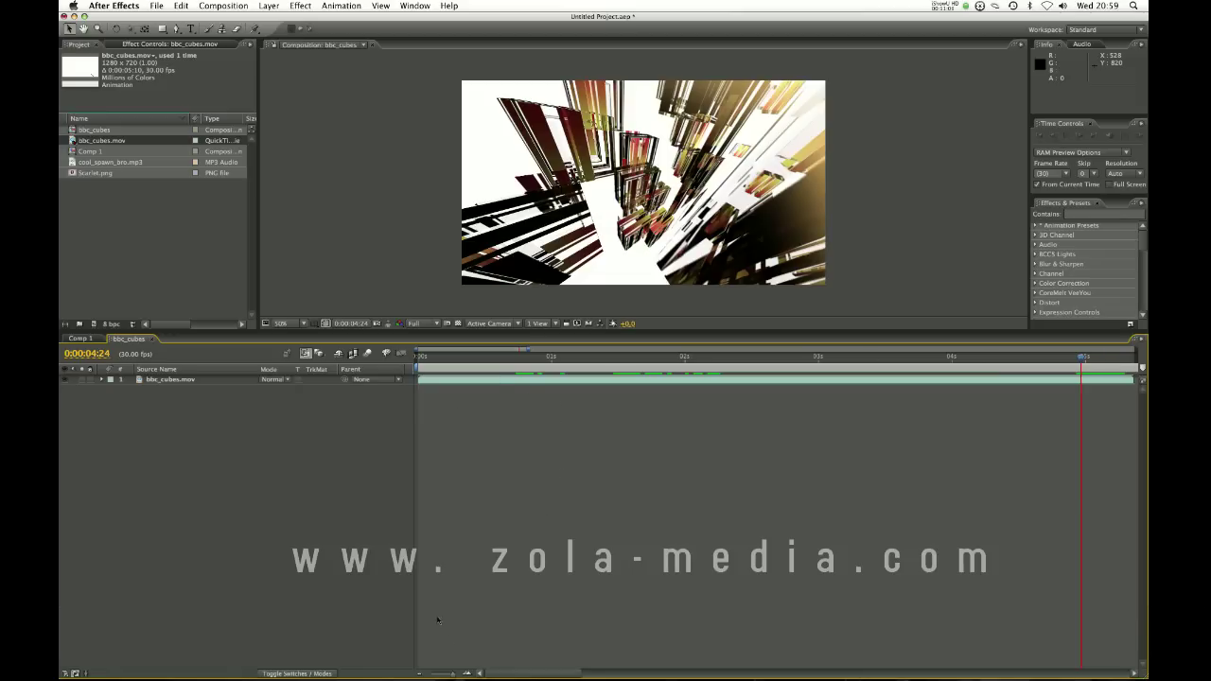
# - Show the composition's full length in the timeline, scrub and play the clip, and leave the current time at 0:00:03:05
pyautogui.moveTo(453, 675)
pyautogui.mouseDown()
pyautogui.moveTo(431, 674)
pyautogui.moveTo(457, 673)
pyautogui.mouseUp()
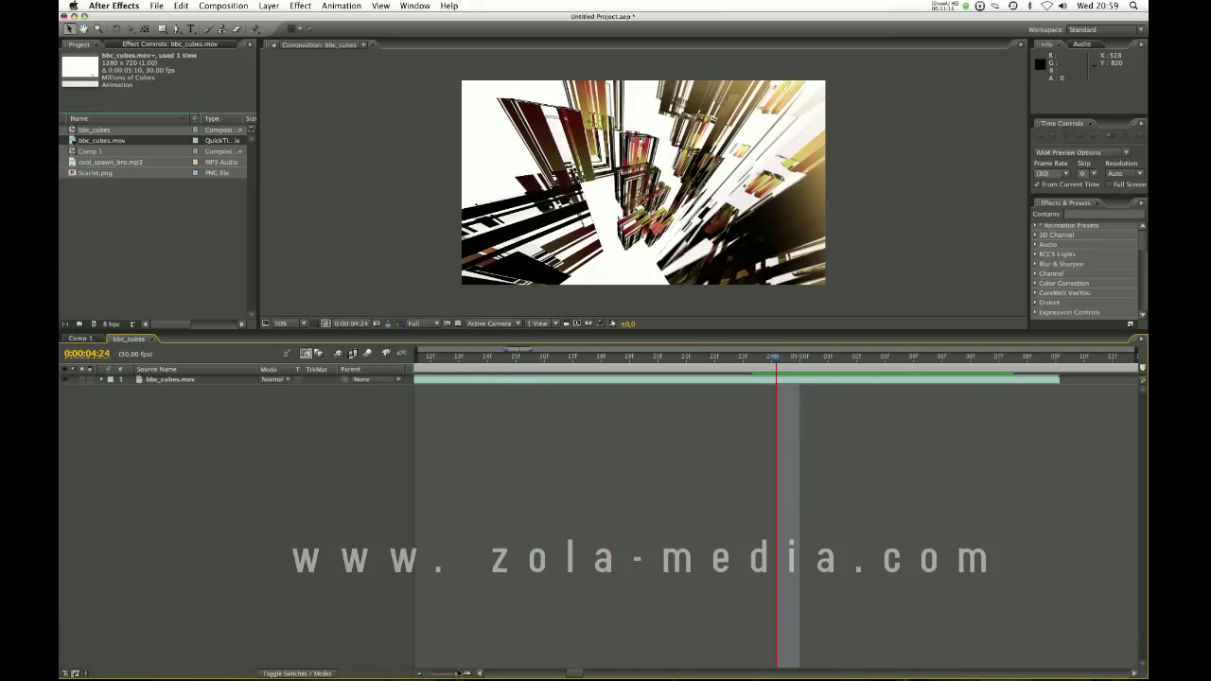
pyautogui.moveTo(657, 357); pyautogui.dragTo(773, 356)
pyautogui.moveTo(457, 674); pyautogui.dragTo(432, 674)
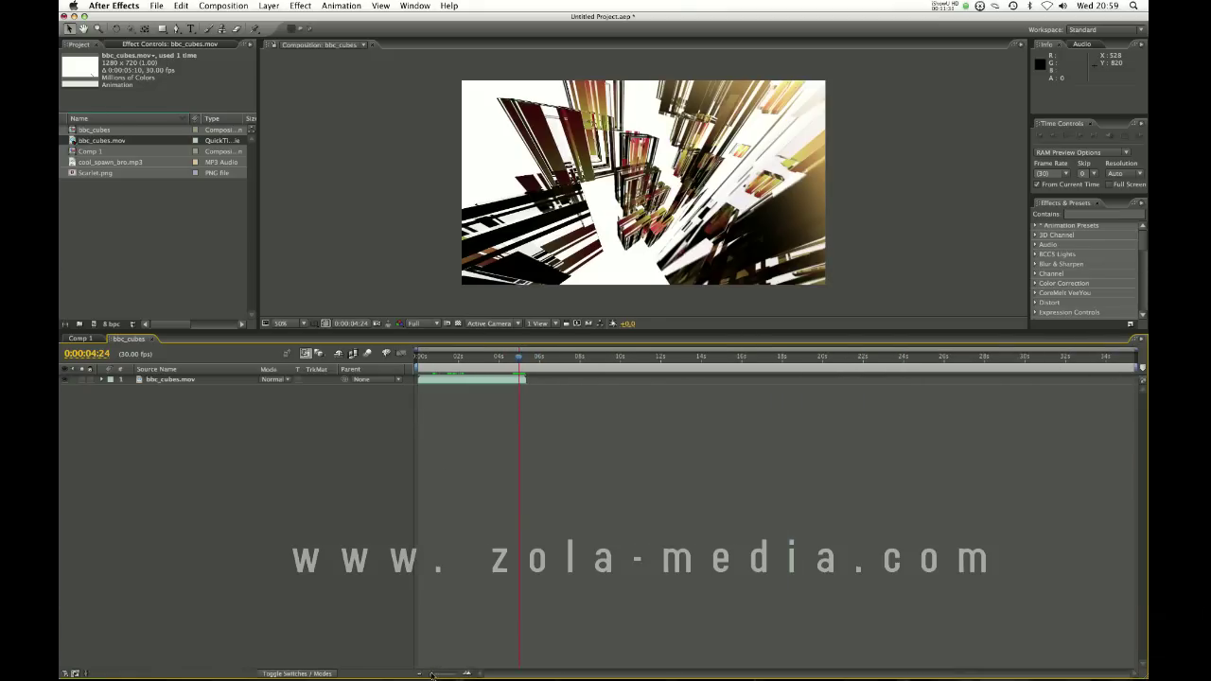
pyautogui.moveTo(518, 358); pyautogui.dragTo(457, 357)
pyautogui.press('space')
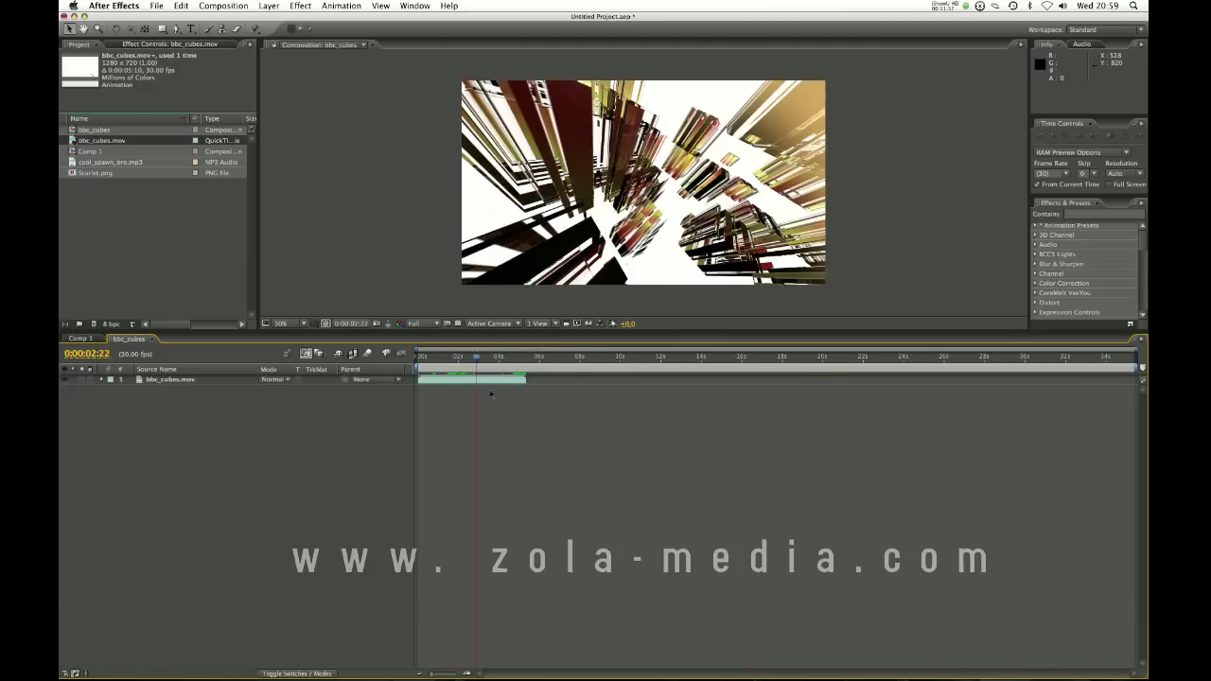
pyautogui.moveTo(431, 675); pyautogui.dragTo(430, 675)
pyautogui.moveTo(479, 358); pyautogui.dragTo(484, 360)
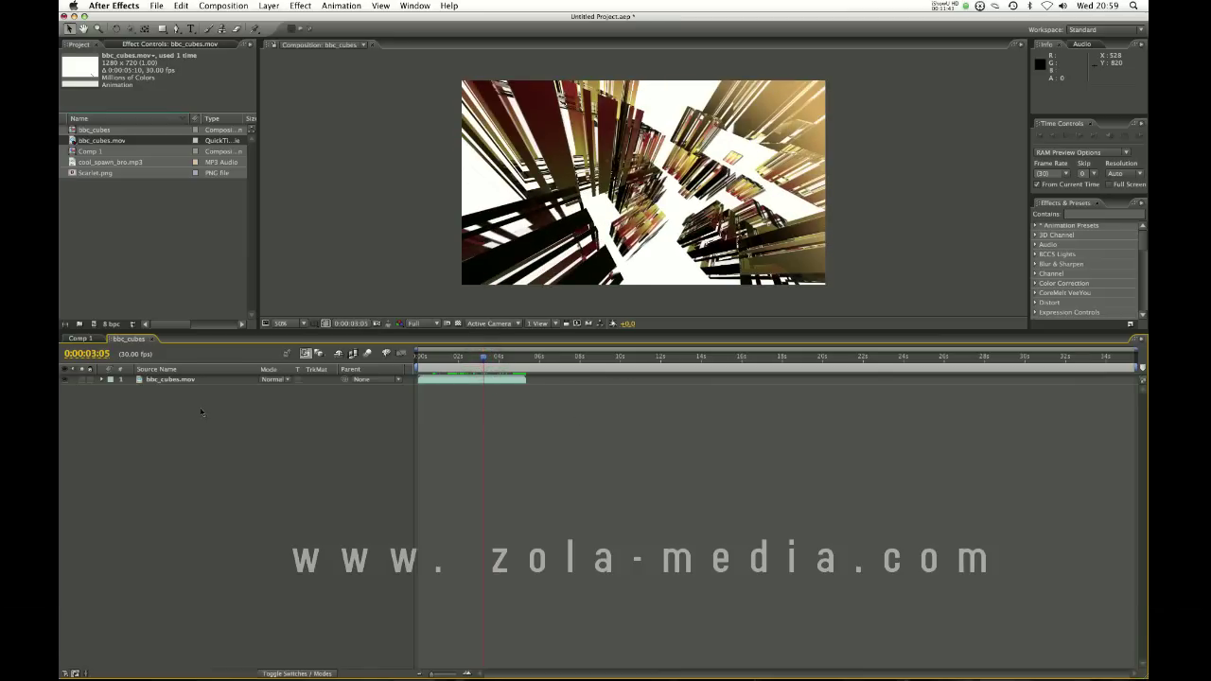
# - Add Scarlet.png and cool_spawn_bro.mp3 as layers beneath bbc_cubes.mov, with the audio layer at the bottom of the stack
pyautogui.click(189, 381)
pyautogui.click(581, 449)
pyautogui.moveTo(104, 174); pyautogui.dragTo(175, 407)
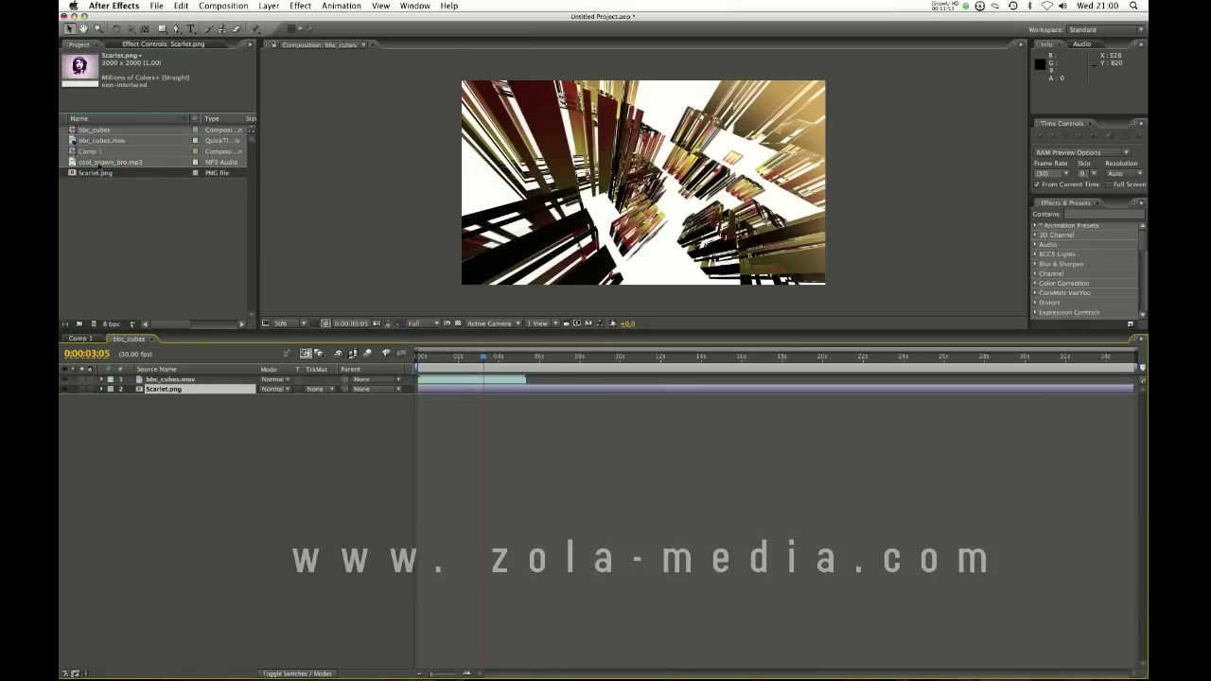
pyautogui.moveTo(98, 165); pyautogui.dragTo(175, 391)
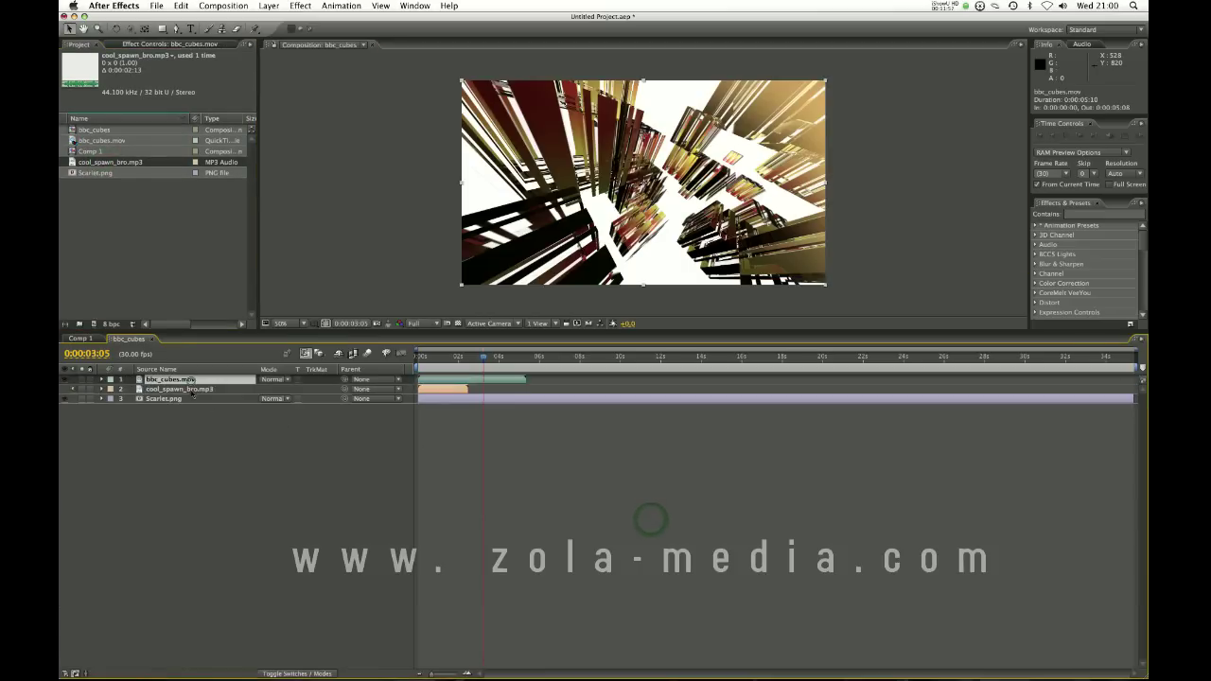
pyautogui.click(191, 399)
pyautogui.click(610, 485)
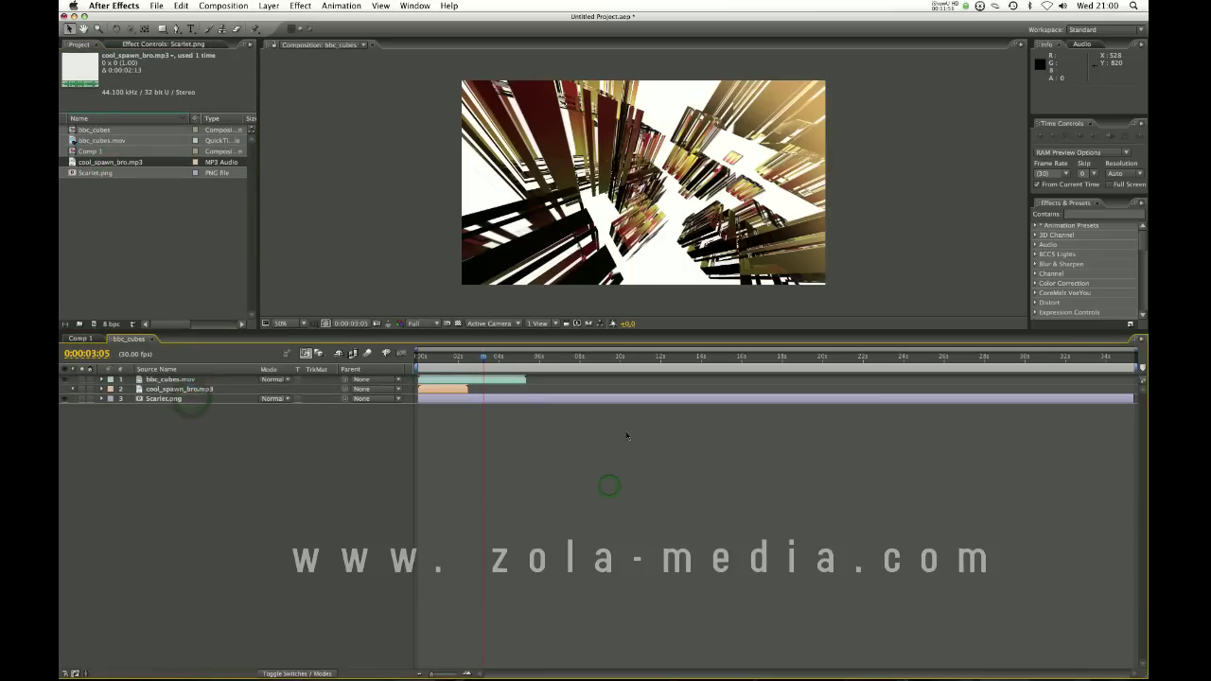
pyautogui.moveTo(172, 389); pyautogui.dragTo(174, 401)
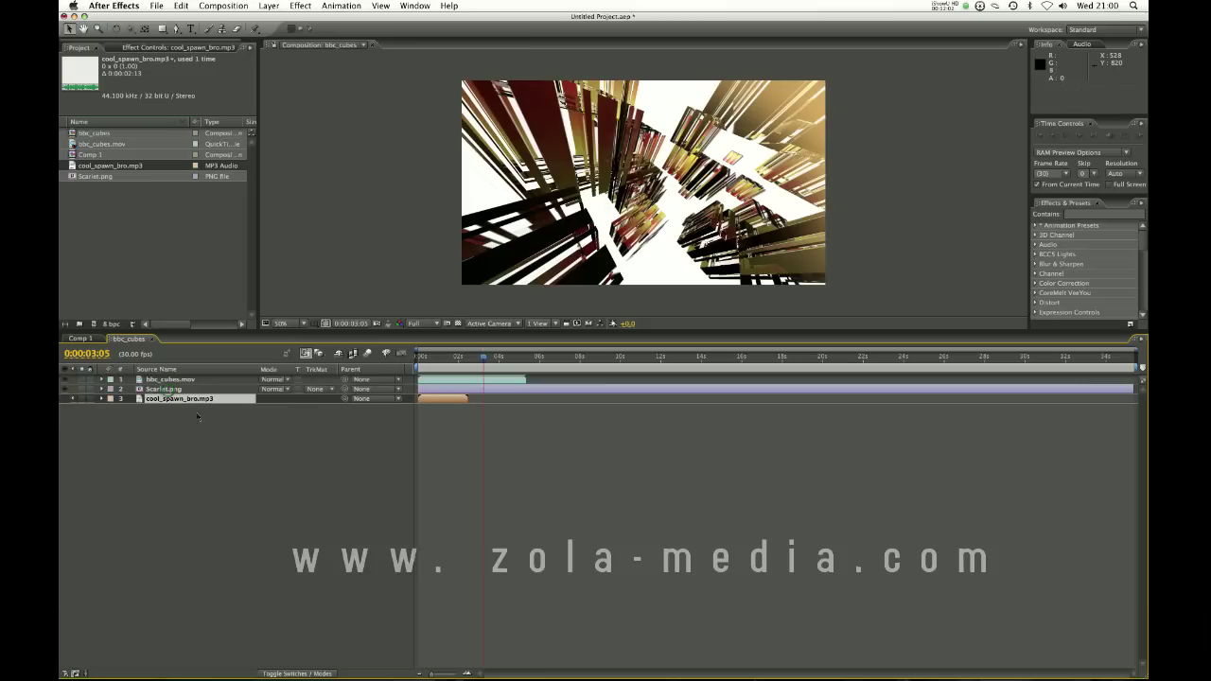
pyautogui.click(132, 7)
pyautogui.moveTo(139, 38)
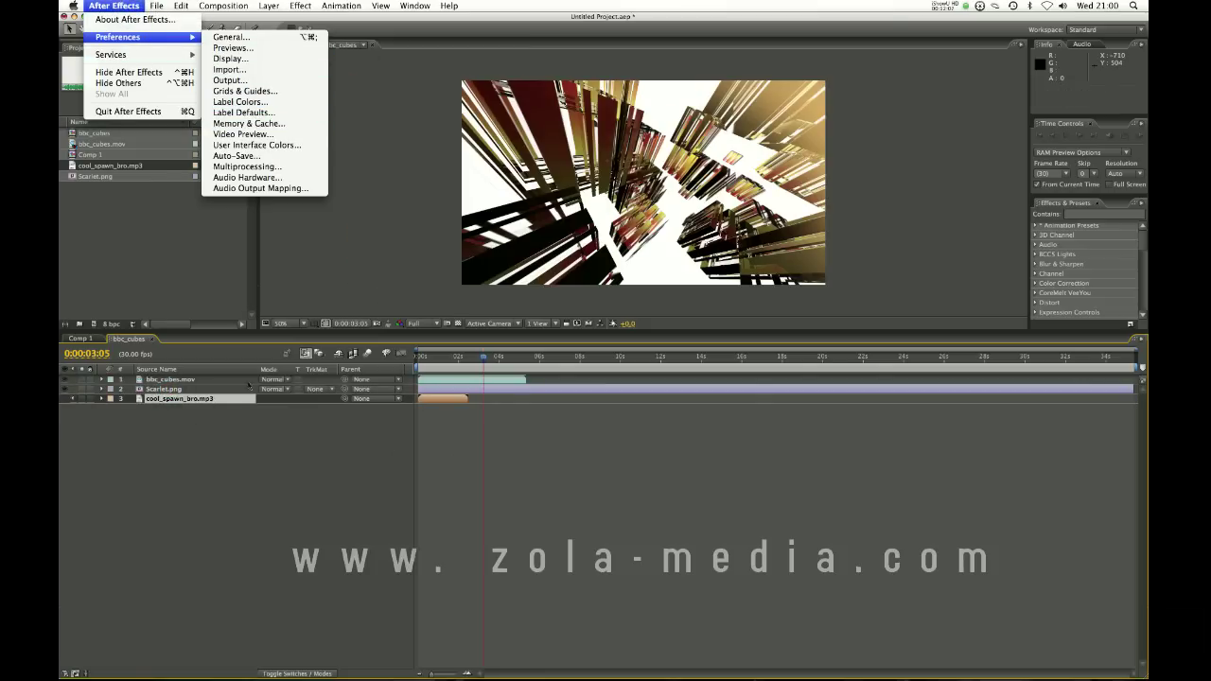
pyautogui.click(279, 511)
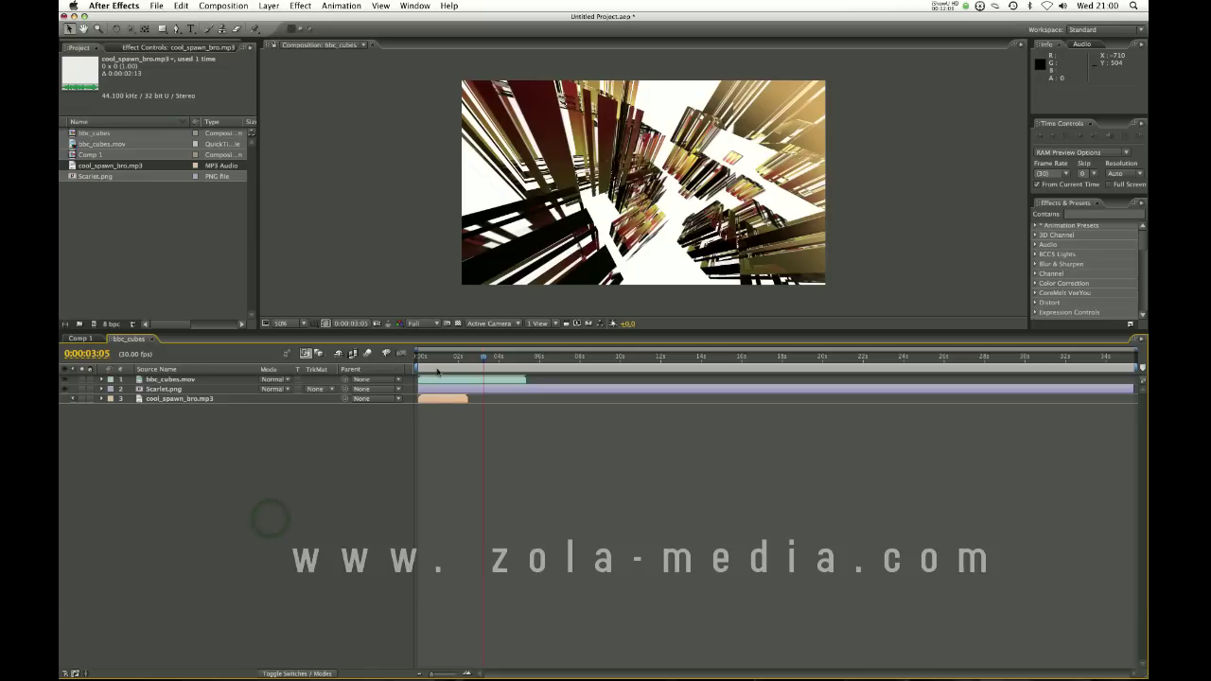
# - Move the current time to 0:00:01:08 and set the label colors of bbc_cubes.mov to Pink and Scarlet.png to Yellow
pyautogui.moveTo(420, 359); pyautogui.dragTo(445, 361)
pyautogui.click(109, 380)
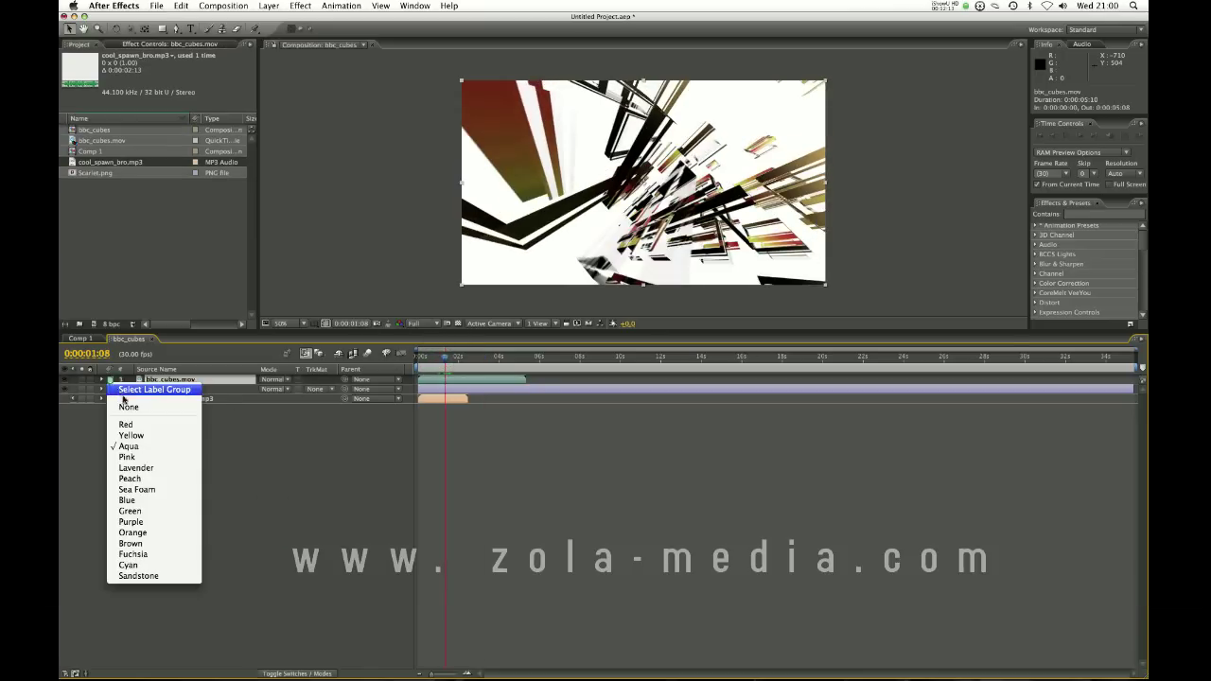
pyautogui.click(161, 460)
pyautogui.click(171, 489)
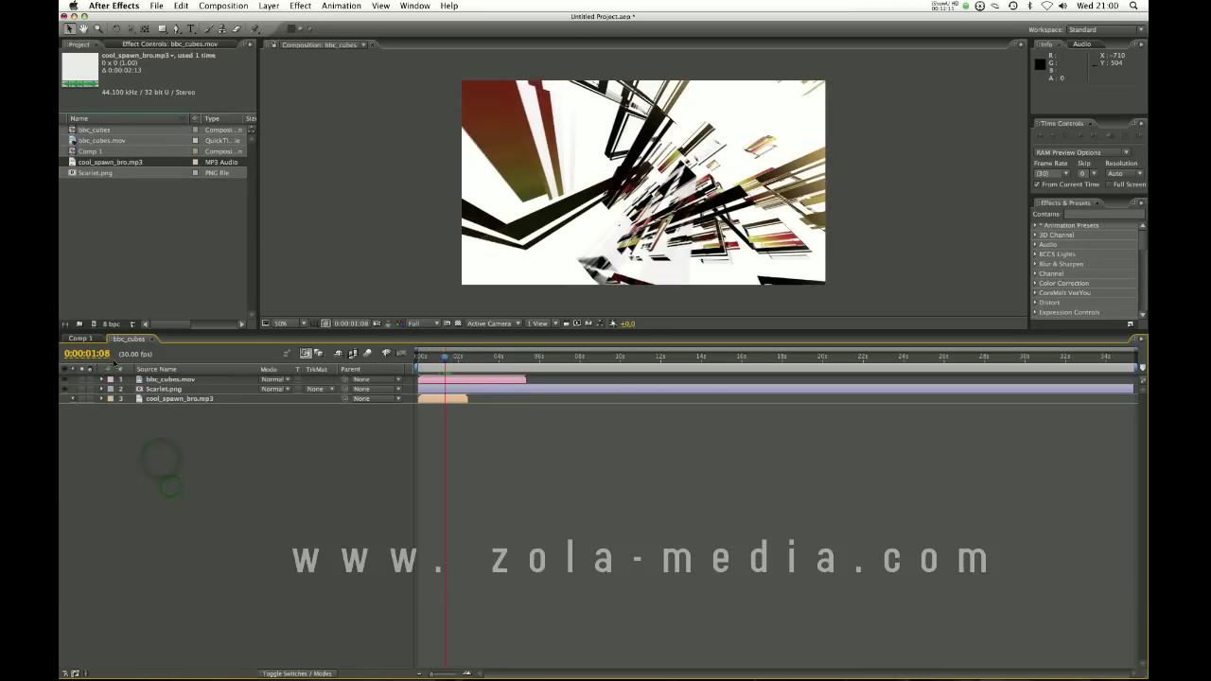
pyautogui.click(112, 389)
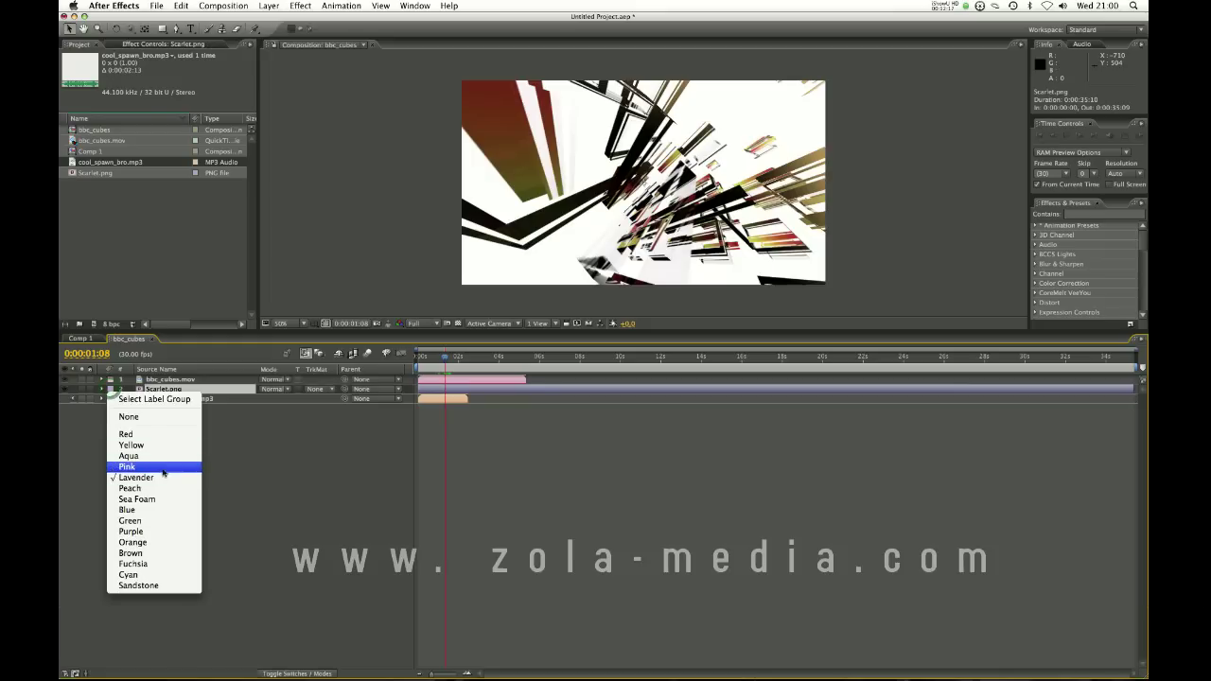
pyautogui.click(158, 444)
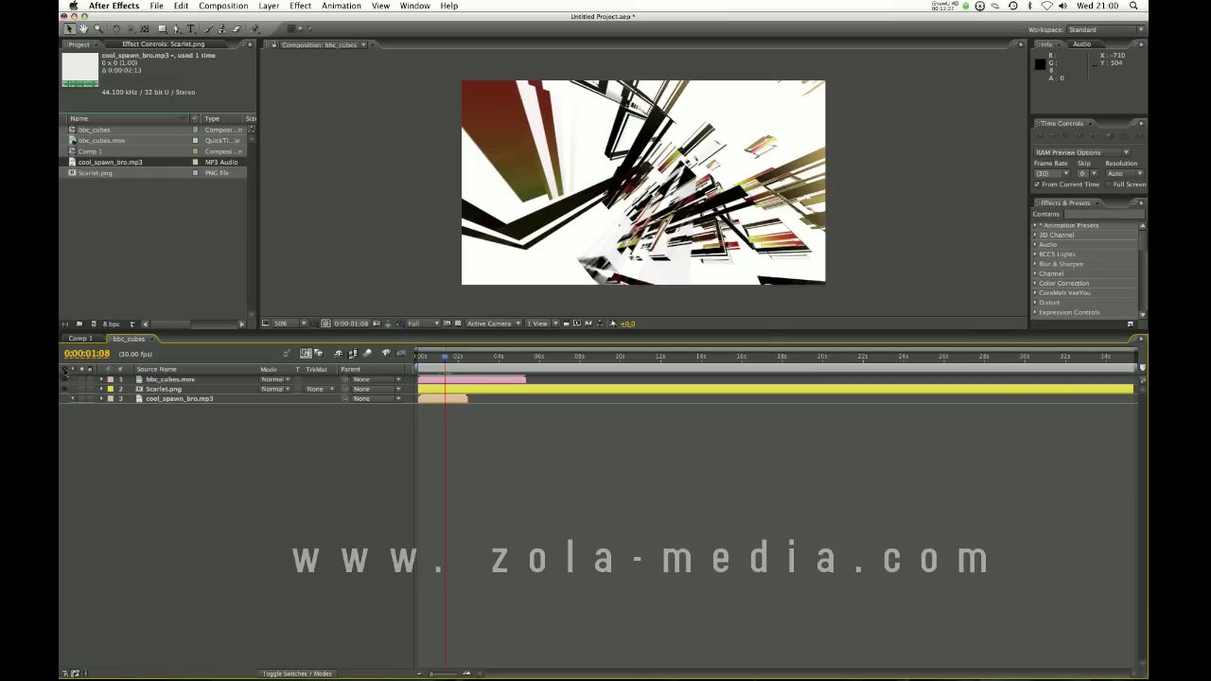
# - Hide and show the bbc_cubes.mov layer twice using its visibility switch
pyautogui.click(64, 380)
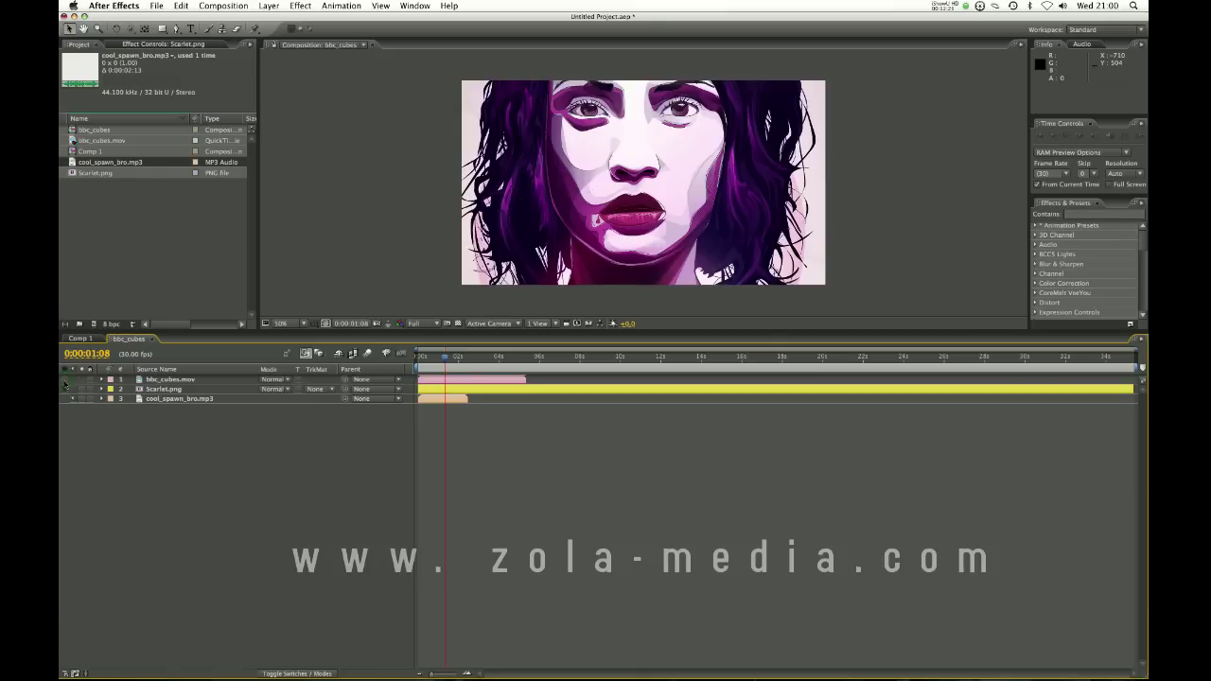
pyautogui.click(64, 380)
pyautogui.click(65, 380)
pyautogui.click(65, 380)
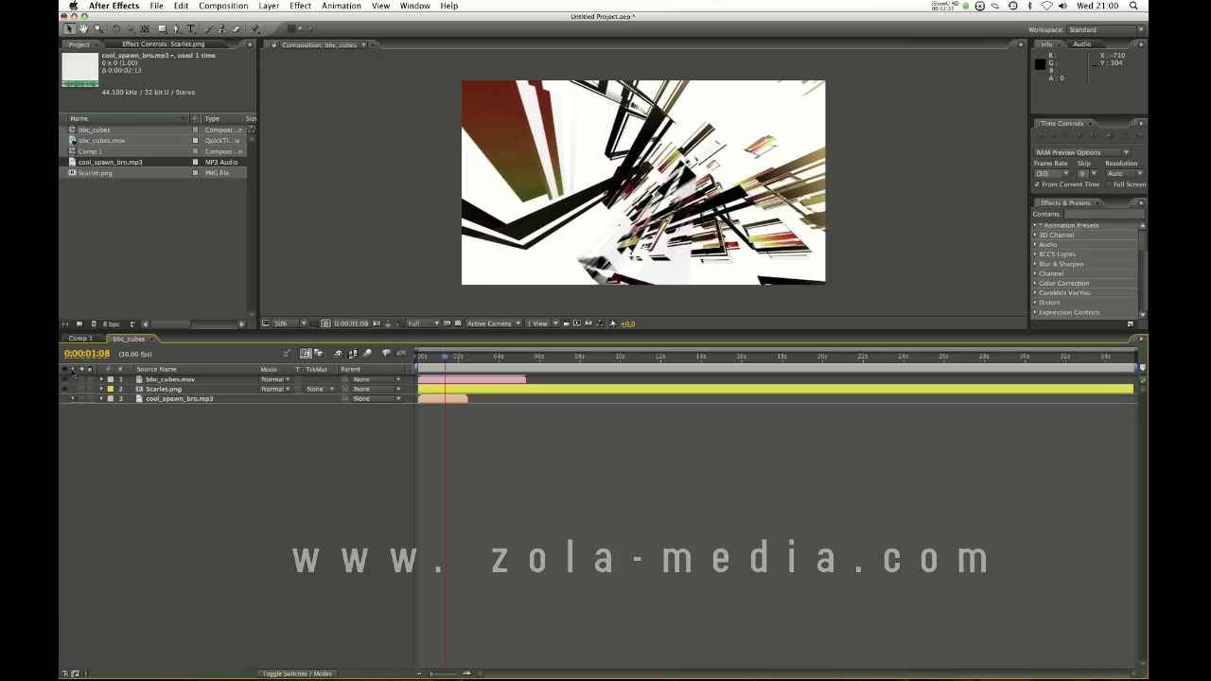
# - Check the audio and visibility switches of the bbc_cubes.mov, Scarlet.png and cool_spawn_bro.mp3 layers
pyautogui.click(73, 382)
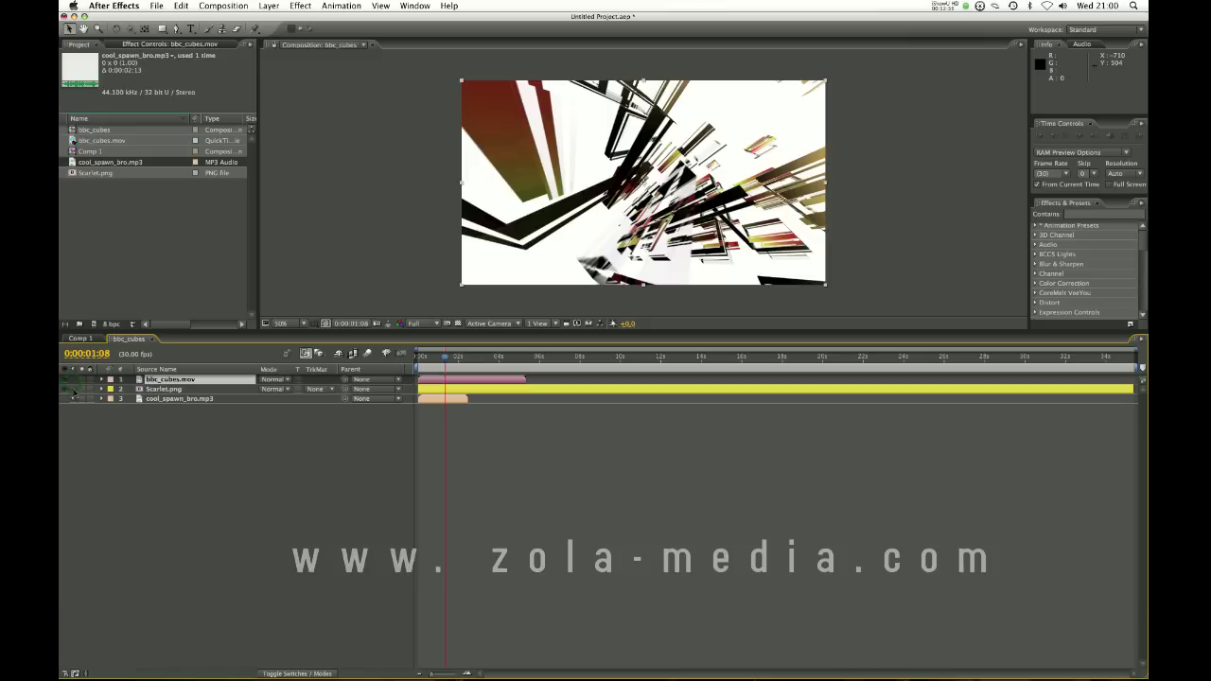
pyautogui.click(74, 390)
pyautogui.click(72, 390)
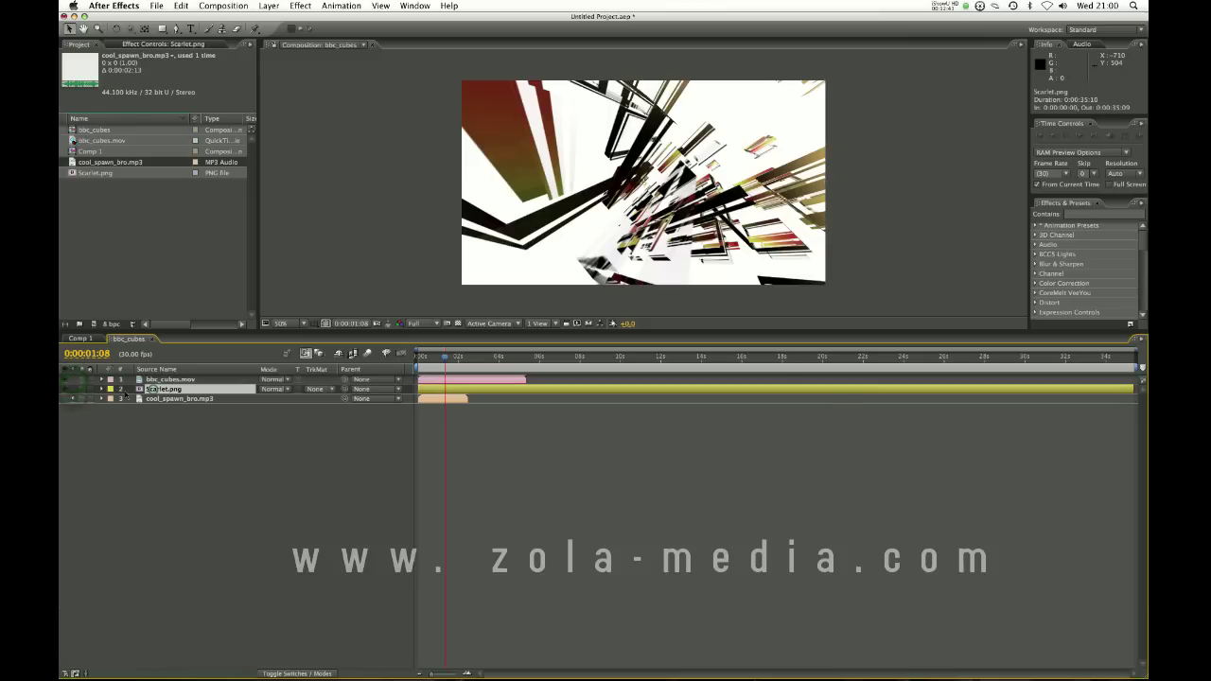
pyautogui.click(170, 379)
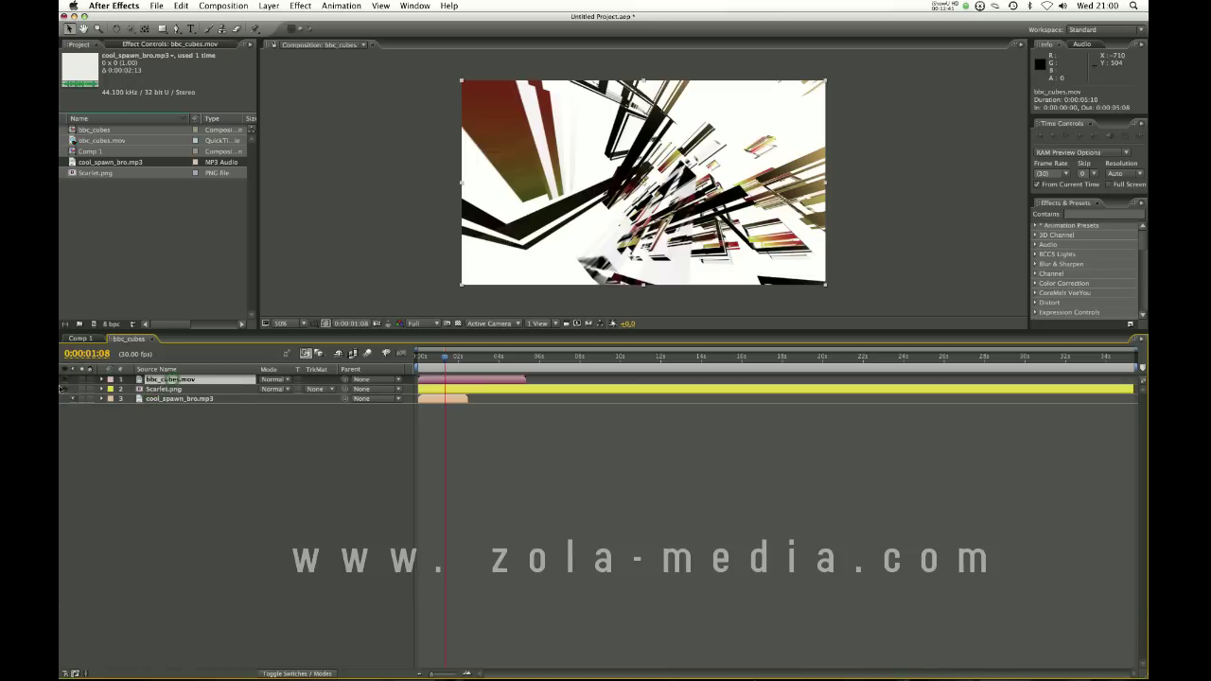
pyautogui.click(176, 398)
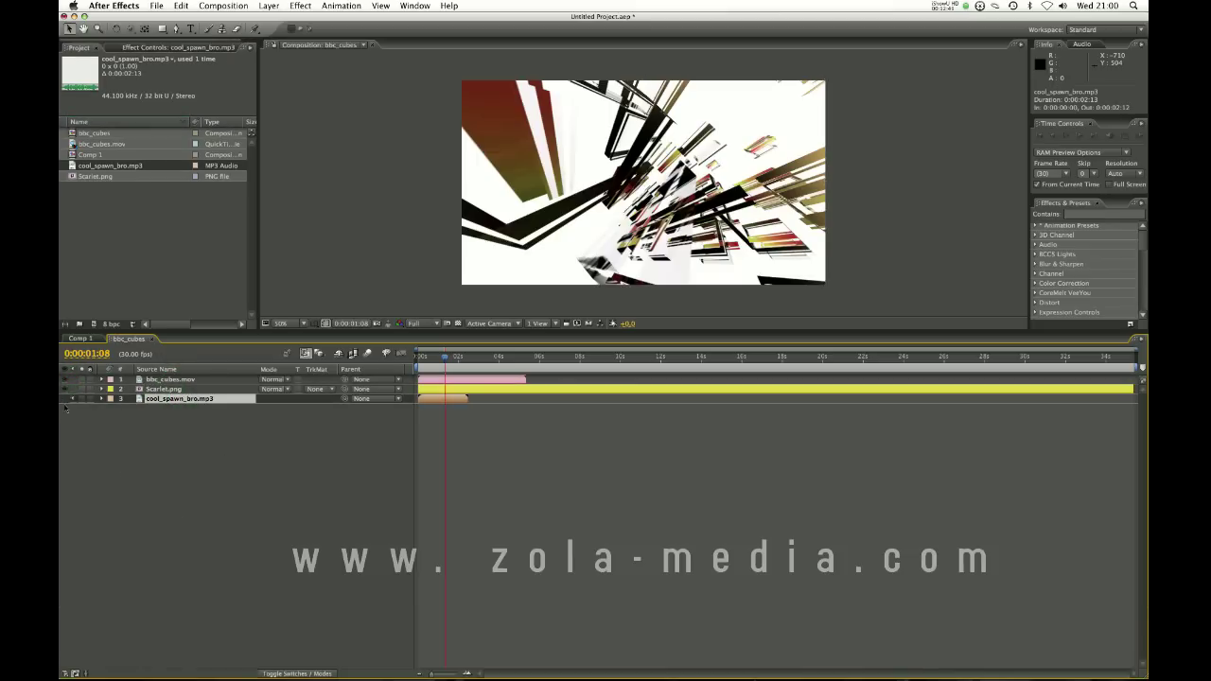
pyautogui.click(63, 403)
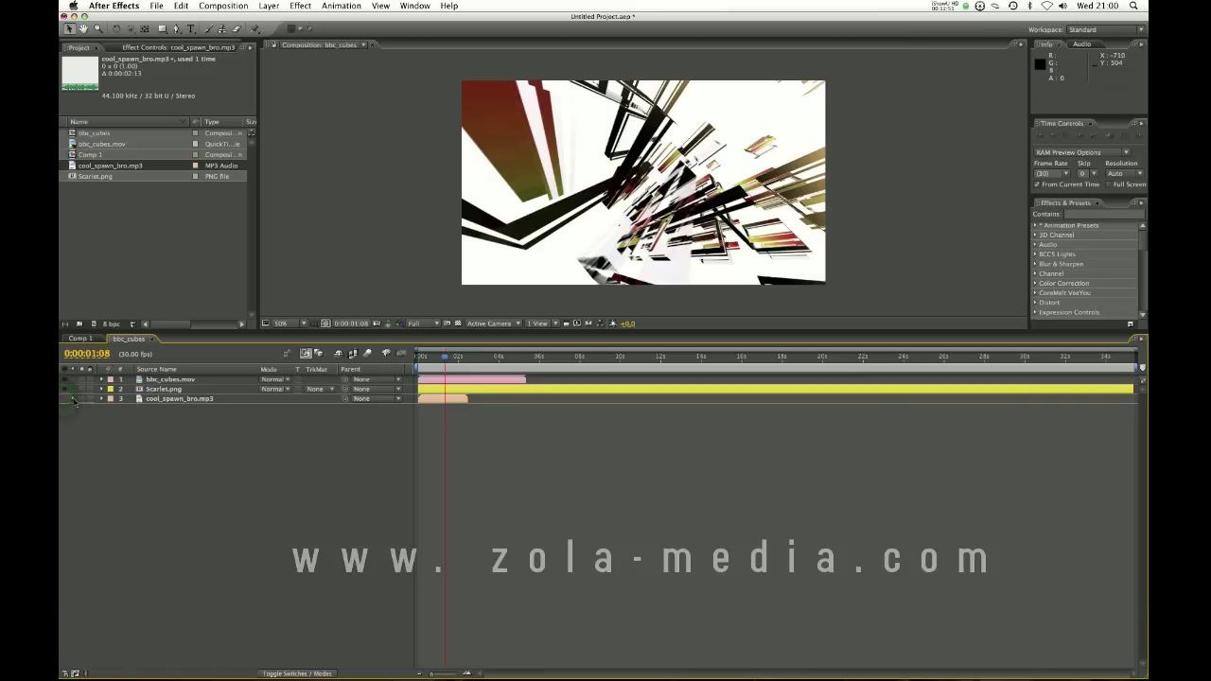
# - Try soloing the layers in turn, switch their solo off again, and set the current time to 0:00:02:13
pyautogui.moveTo(445, 357); pyautogui.dragTo(421, 358)
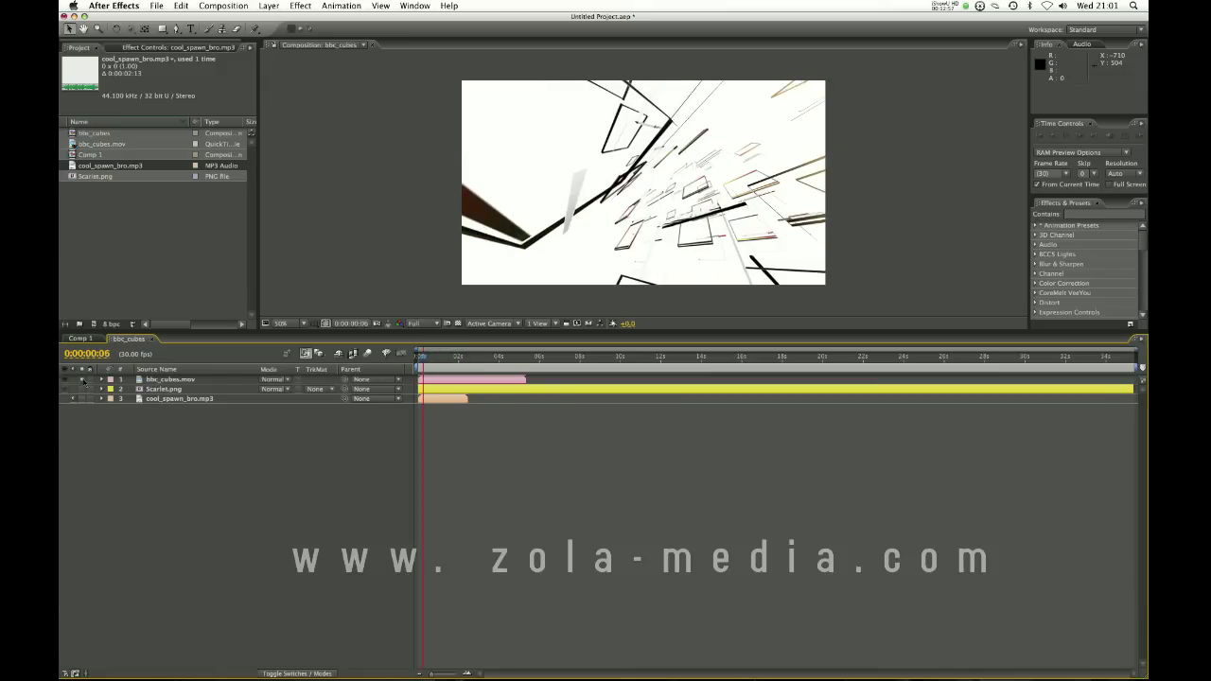
pyautogui.click(83, 389)
pyautogui.click(82, 399)
pyautogui.moveTo(82, 399); pyautogui.dragTo(82, 380)
pyautogui.click(469, 357)
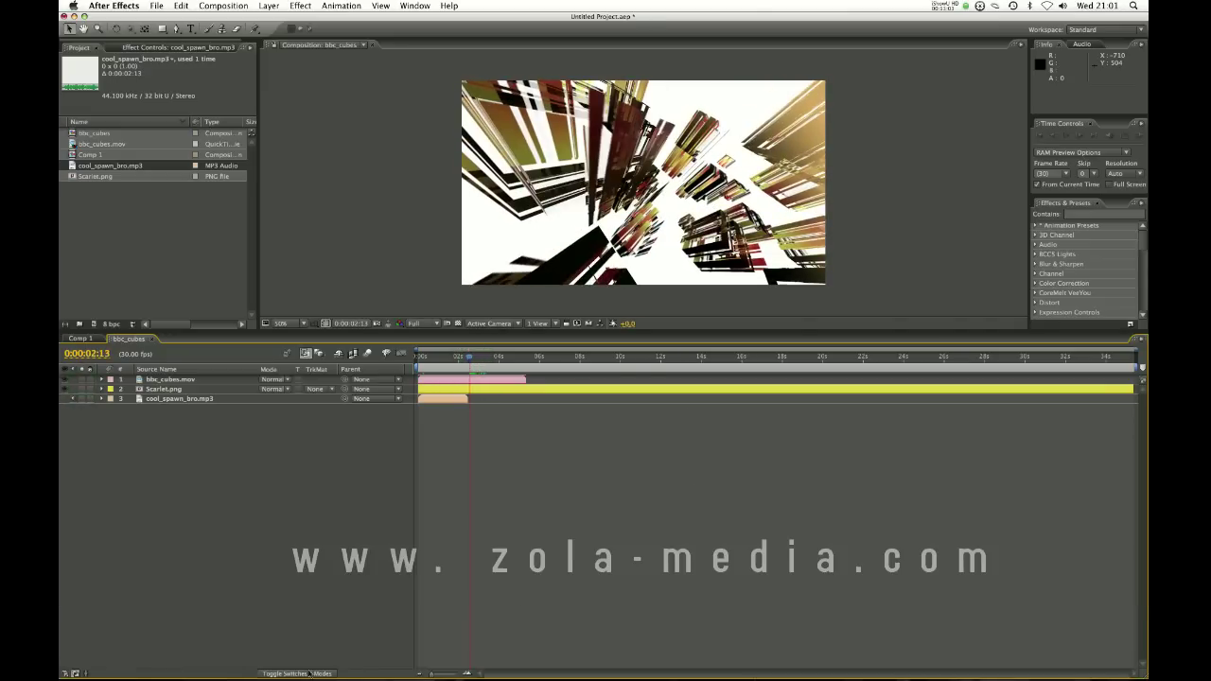
# - Select the bbc_cubes.mov layer and scrub through the clip, leaving the current time at 0:00:01:23
pyautogui.click(159, 379)
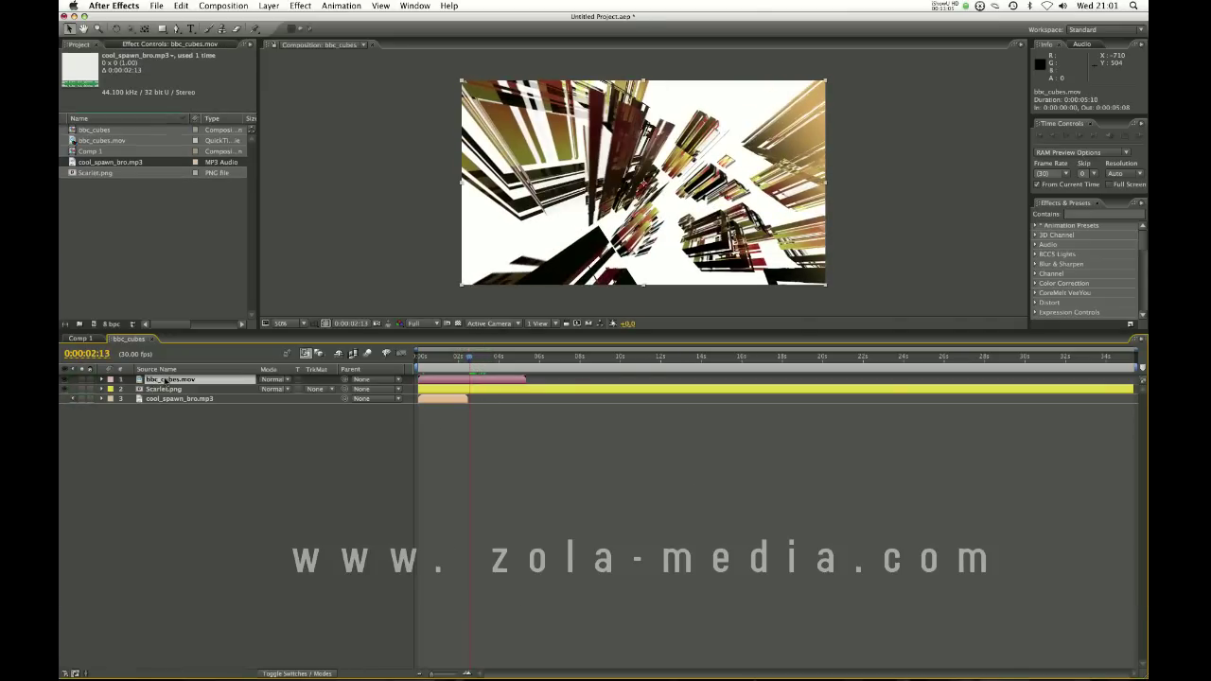
pyautogui.click(456, 357)
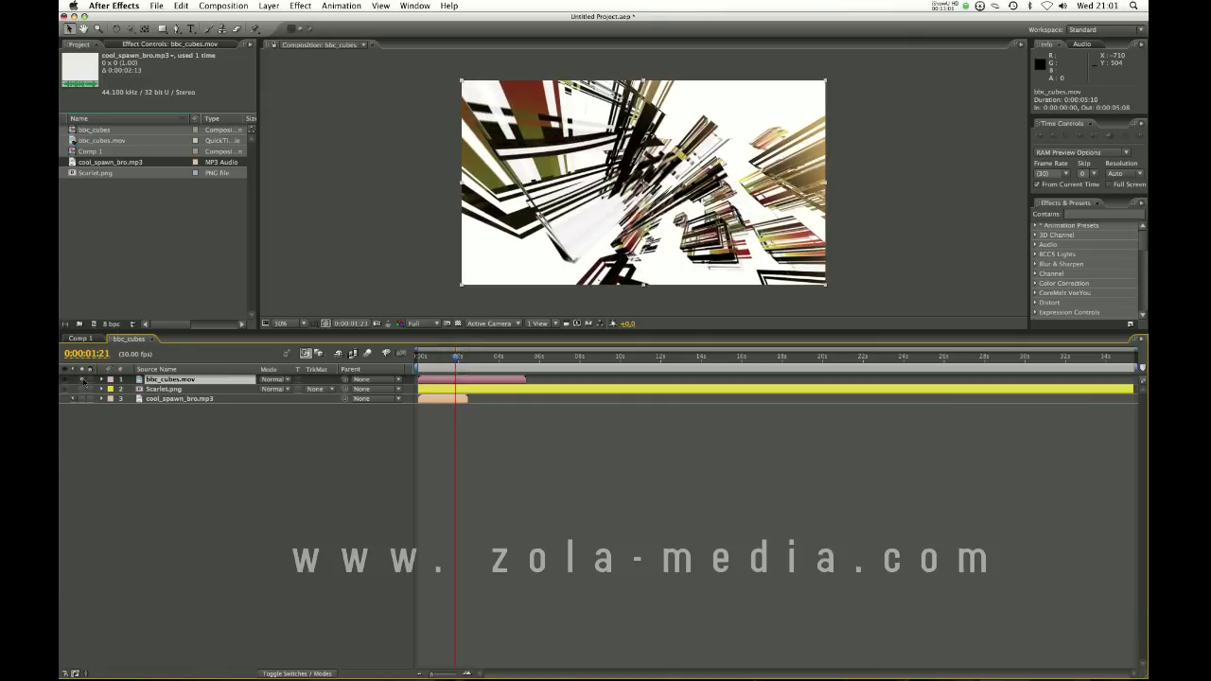
pyautogui.moveTo(457, 359)
pyautogui.mouseDown()
pyautogui.moveTo(520, 357)
pyautogui.moveTo(477, 357)
pyautogui.mouseUp()
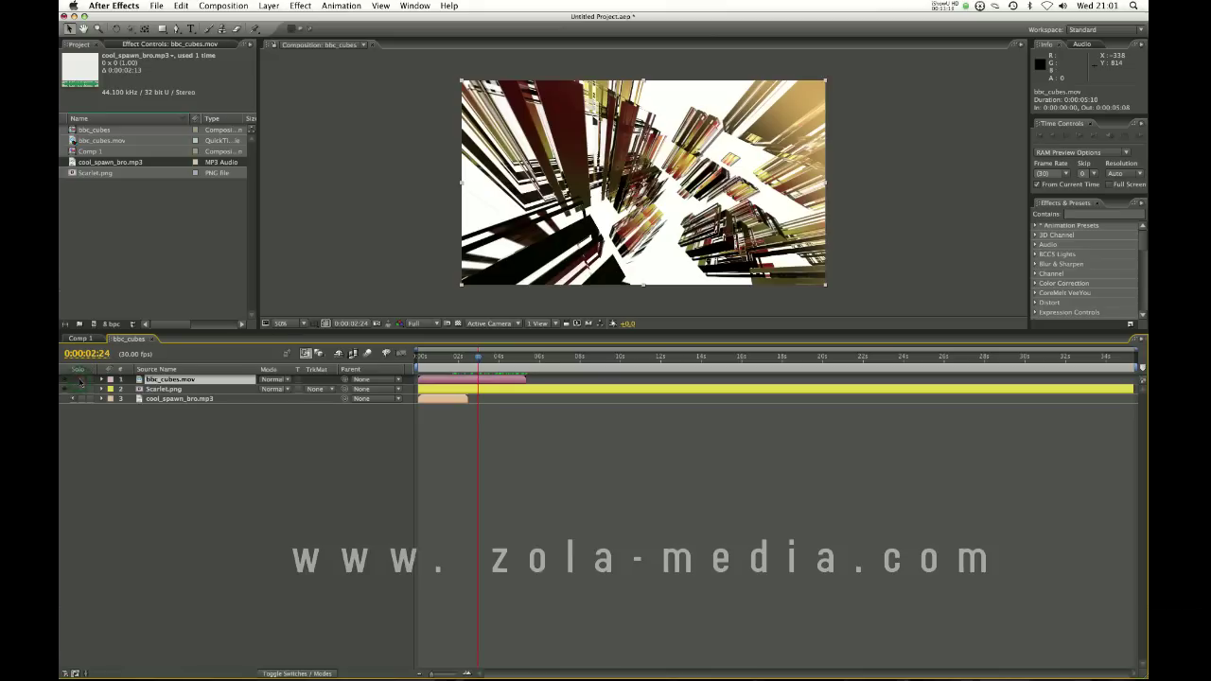
pyautogui.moveTo(460, 357); pyautogui.dragTo(457, 358)
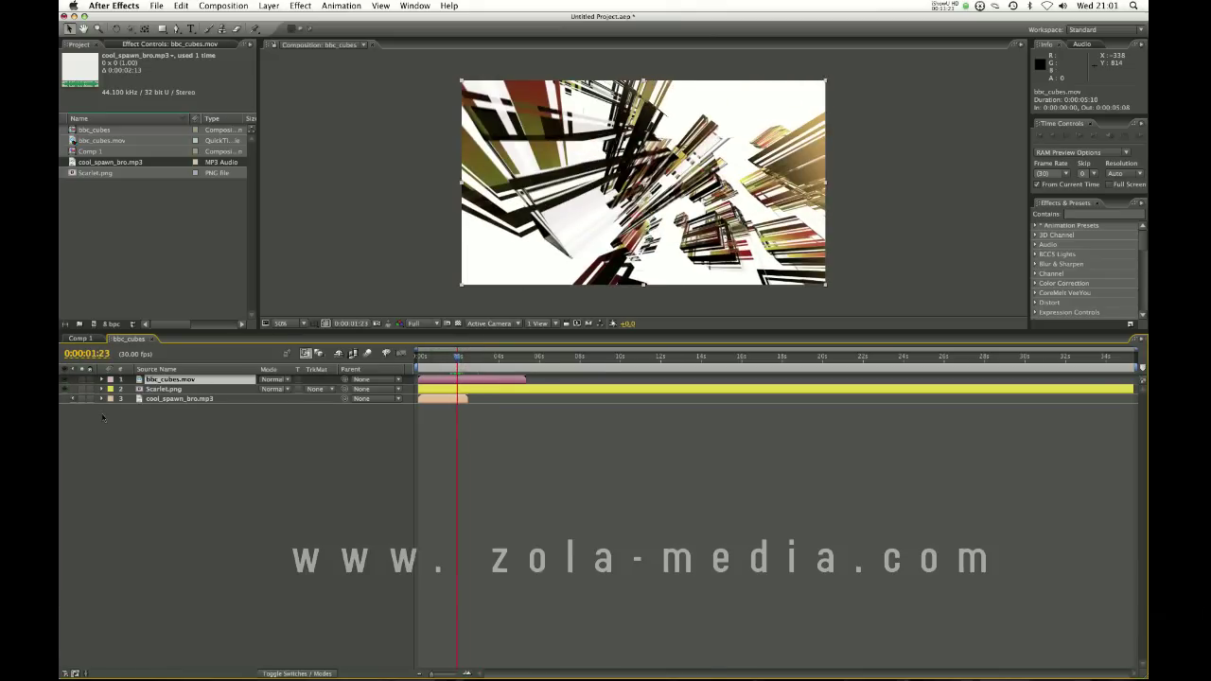
# - Lock the layers, try to select their bars in the timeline, and unlock the layers again
pyautogui.moveTo(89, 385); pyautogui.dragTo(90, 398)
pyautogui.click(463, 381)
pyautogui.click(465, 387)
pyautogui.click(480, 382)
pyautogui.click(457, 393)
pyautogui.click(456, 397)
pyautogui.click(471, 381)
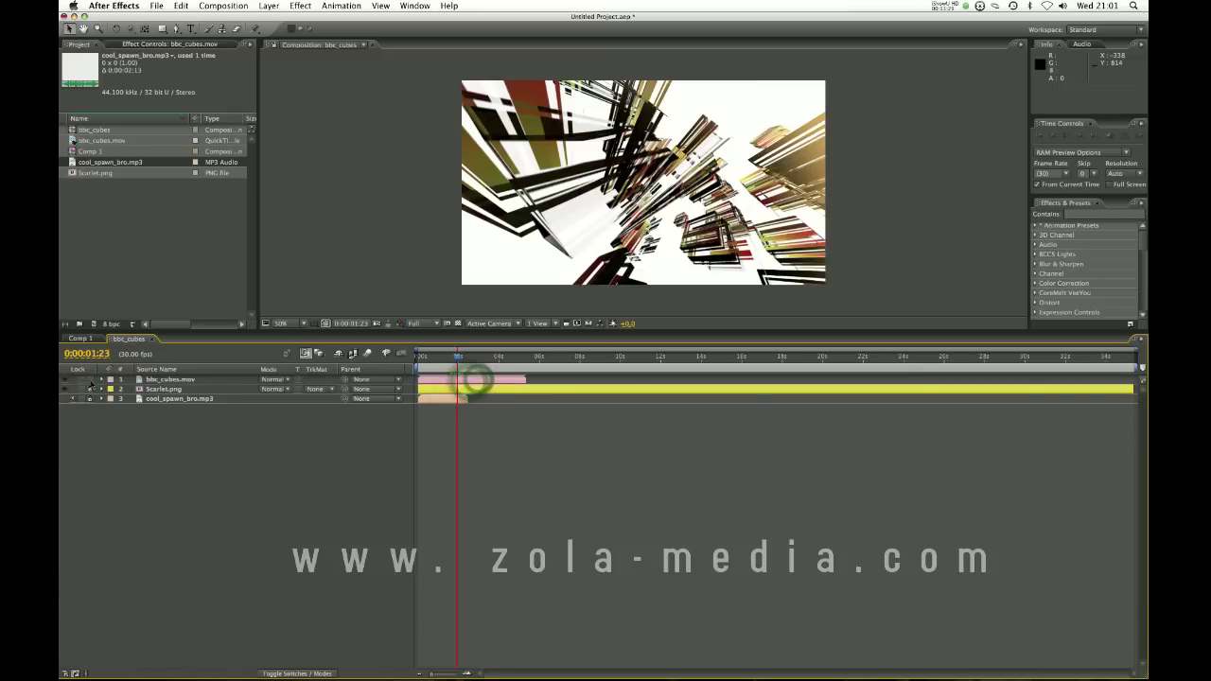
pyautogui.moveTo(89, 381); pyautogui.dragTo(147, 460)
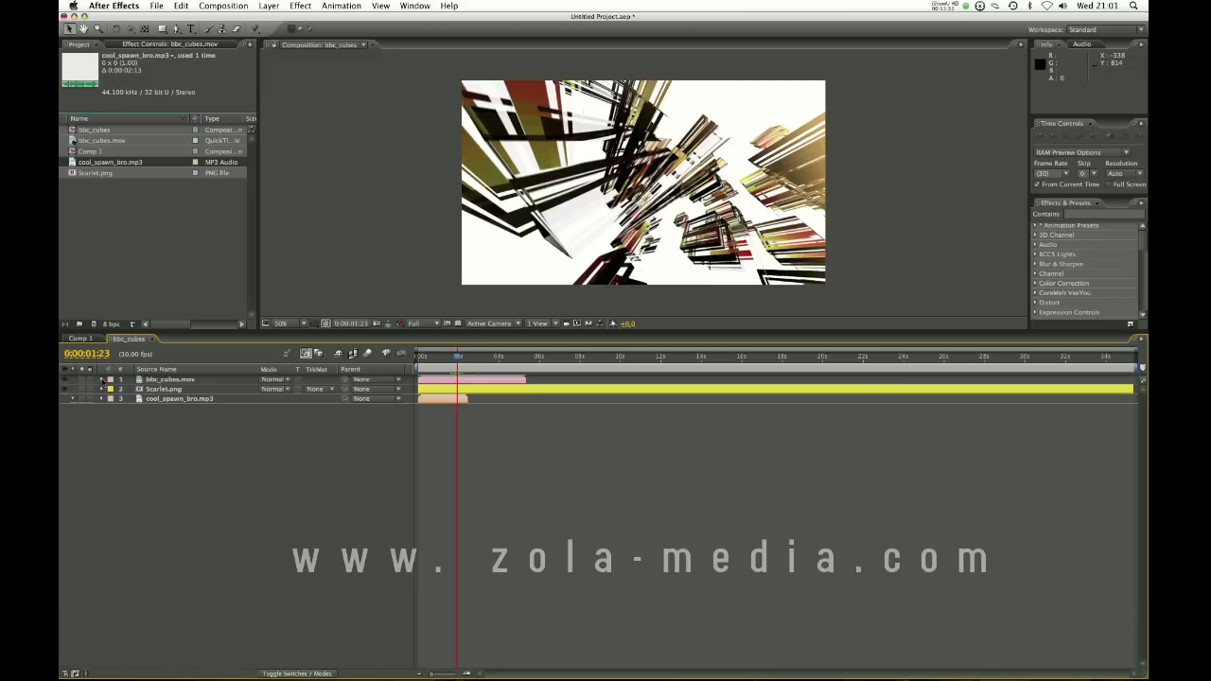
# - Expand the bbc_cubes.mov and cool_spawn_bro.mp3 layers to show their property groups, leaving the Scarlet.png layer collapsed
pyautogui.click(101, 380)
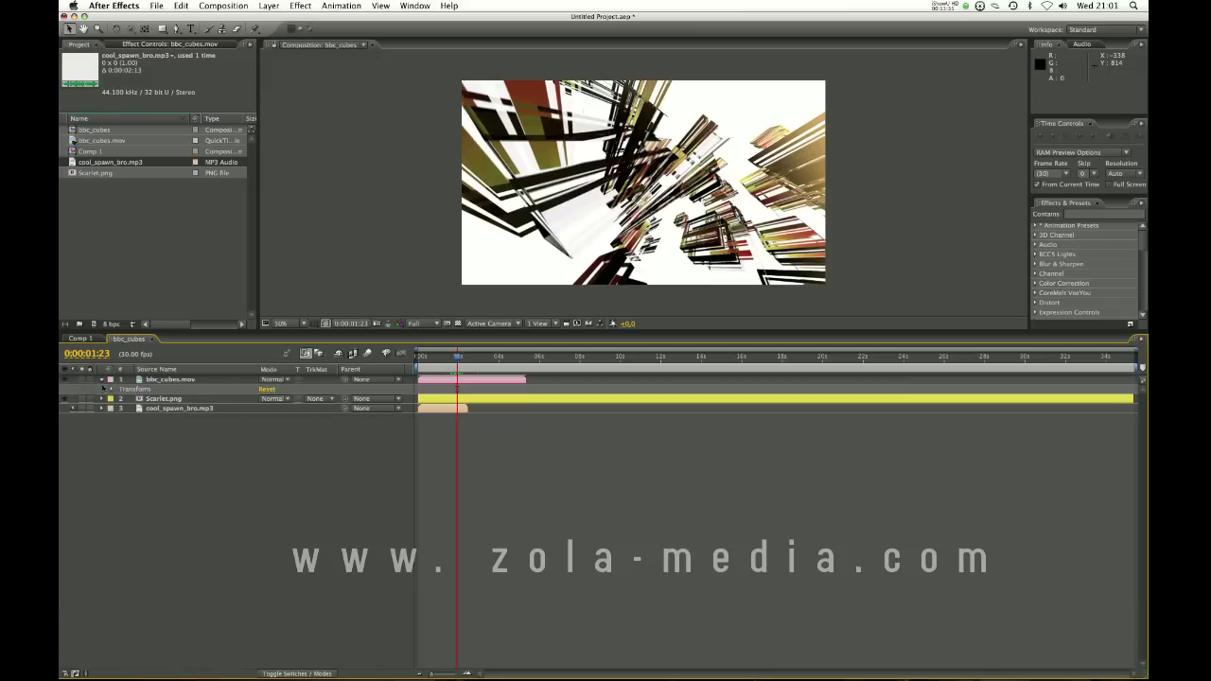
pyautogui.click(101, 398)
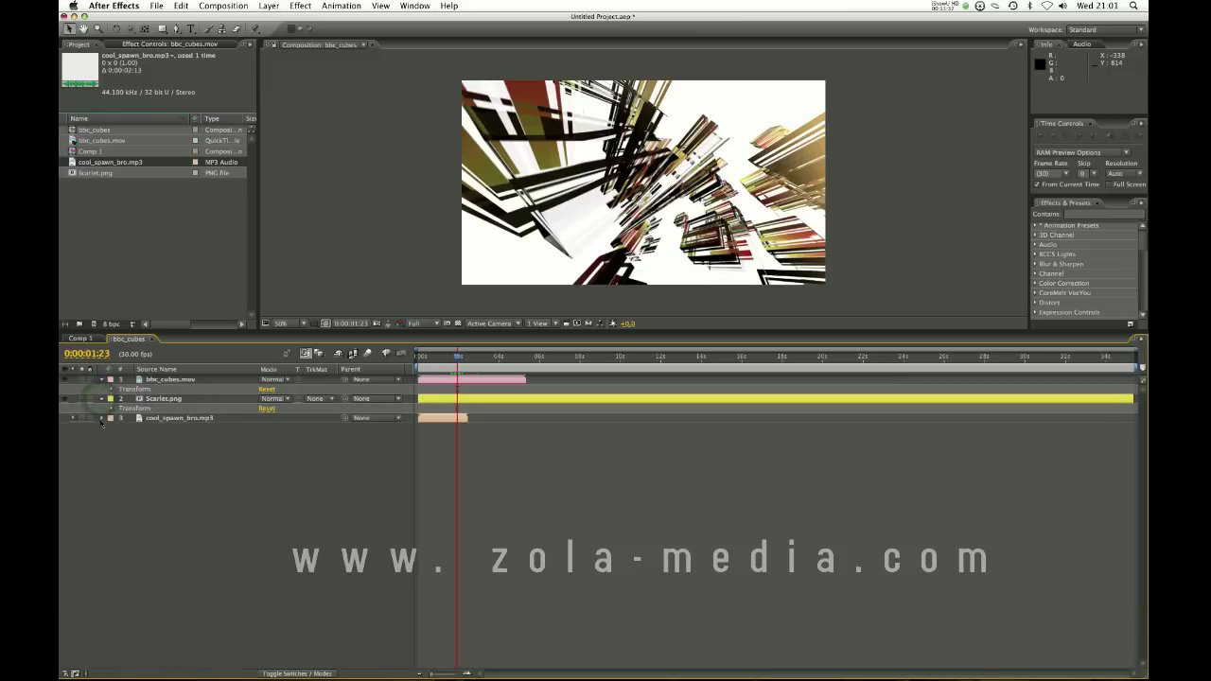
pyautogui.click(101, 418)
pyautogui.click(101, 399)
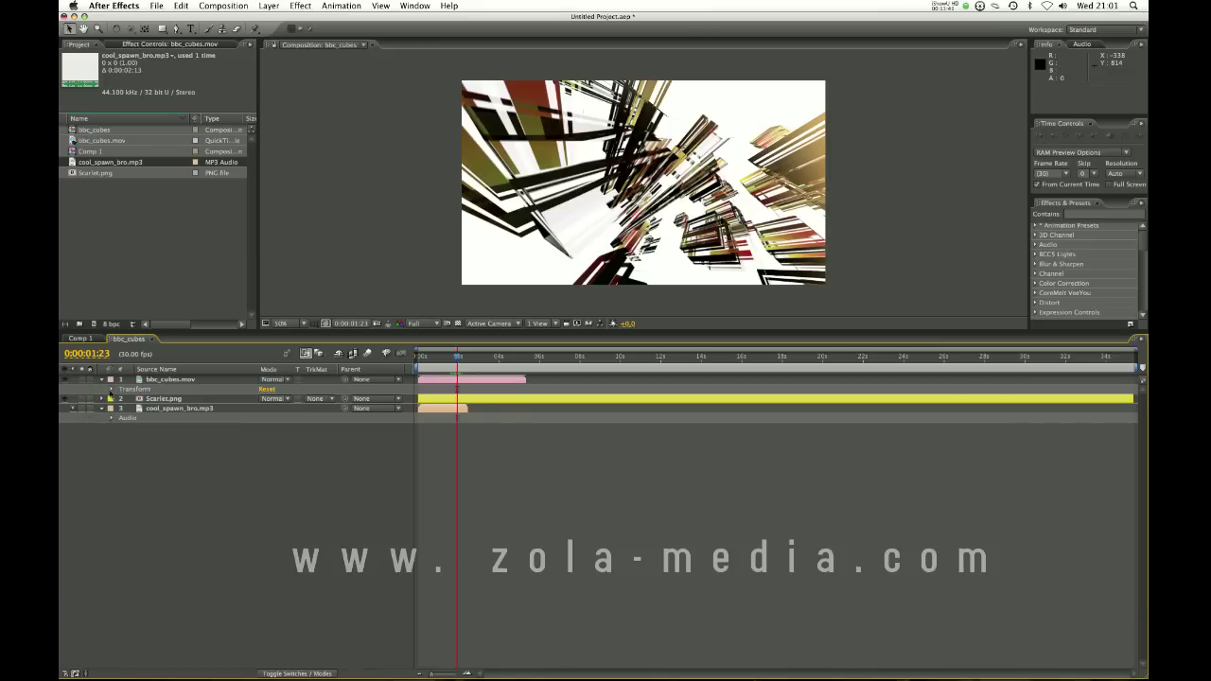
# - Select the bbc_cubes.mov layer, expand its Transform group and go through Anchor Point, Position, Scale, Rotation and Opacity
pyautogui.click(156, 380)
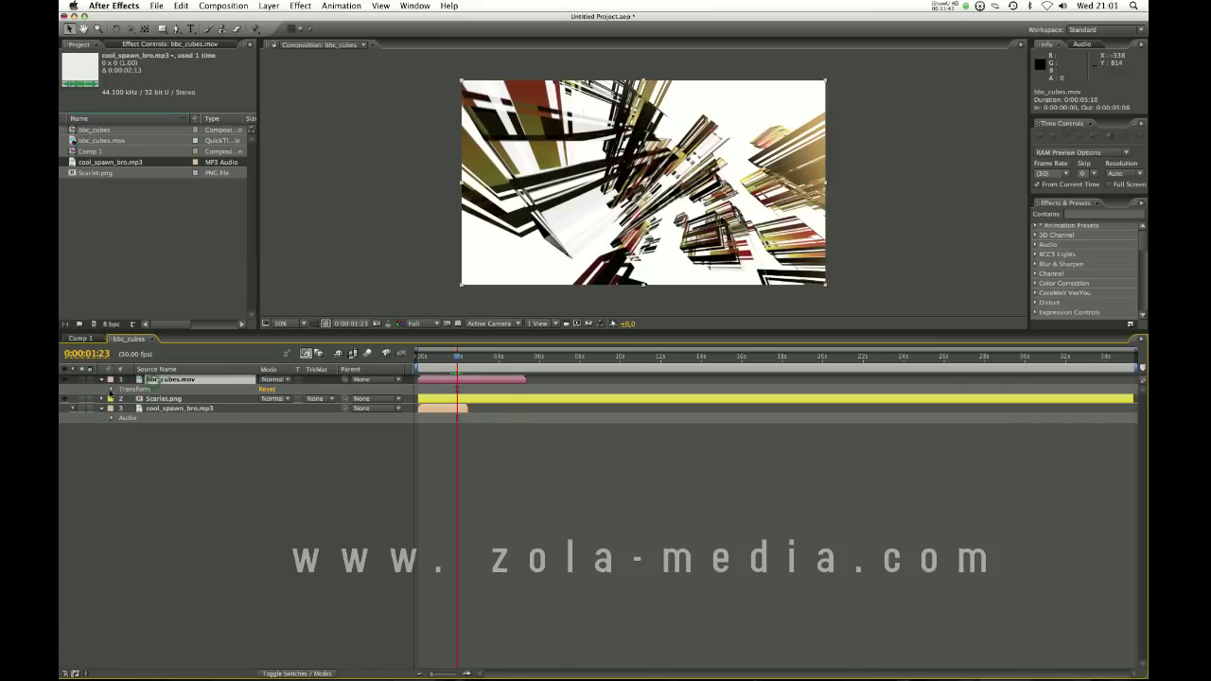
pyautogui.click(110, 389)
pyautogui.click(162, 399)
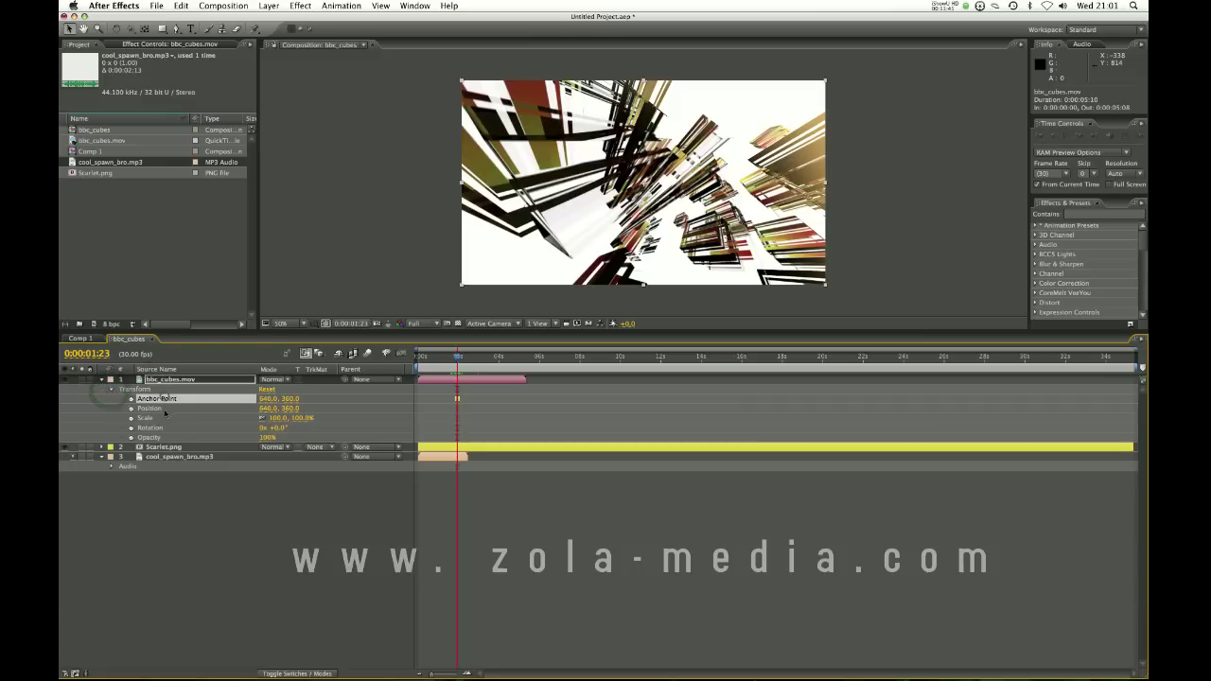
pyautogui.click(154, 408)
pyautogui.click(156, 418)
pyautogui.click(157, 427)
pyautogui.click(156, 437)
# - At time 0:00:01:15, try shifting the bbc_cubes.mov layer's horizontal position to 791, and undo the shift
pyautogui.moveTo(446, 357); pyautogui.dragTo(450, 358)
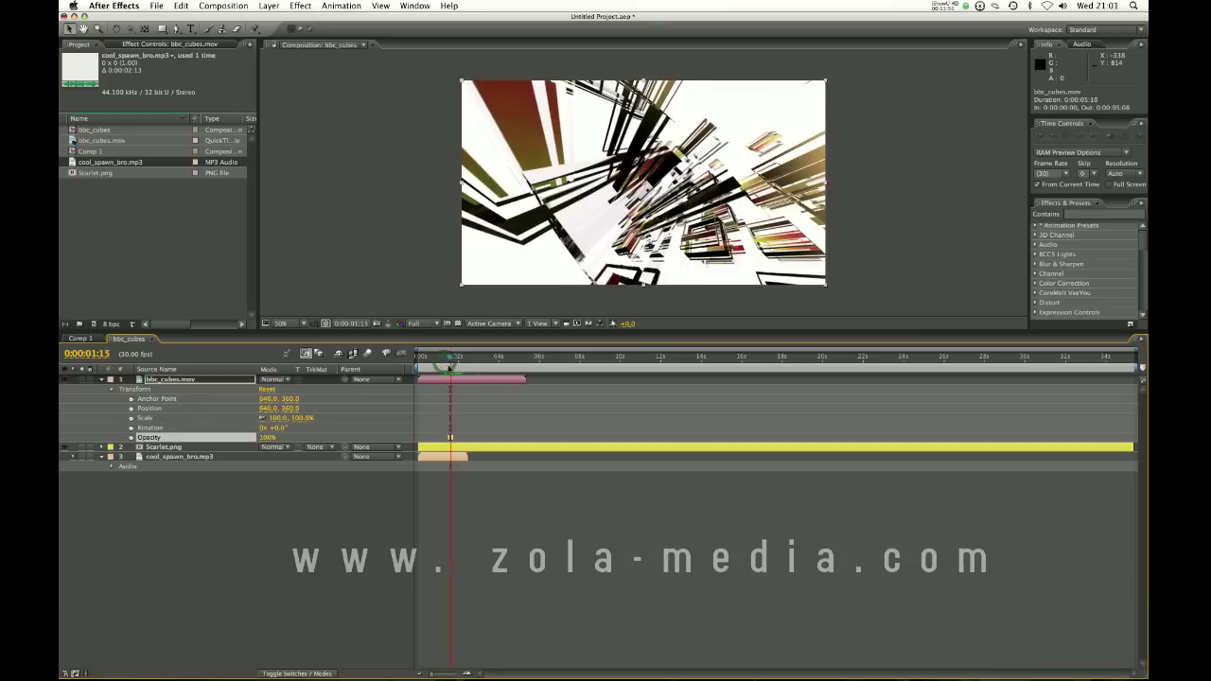
pyautogui.click(175, 400)
pyautogui.click(172, 409)
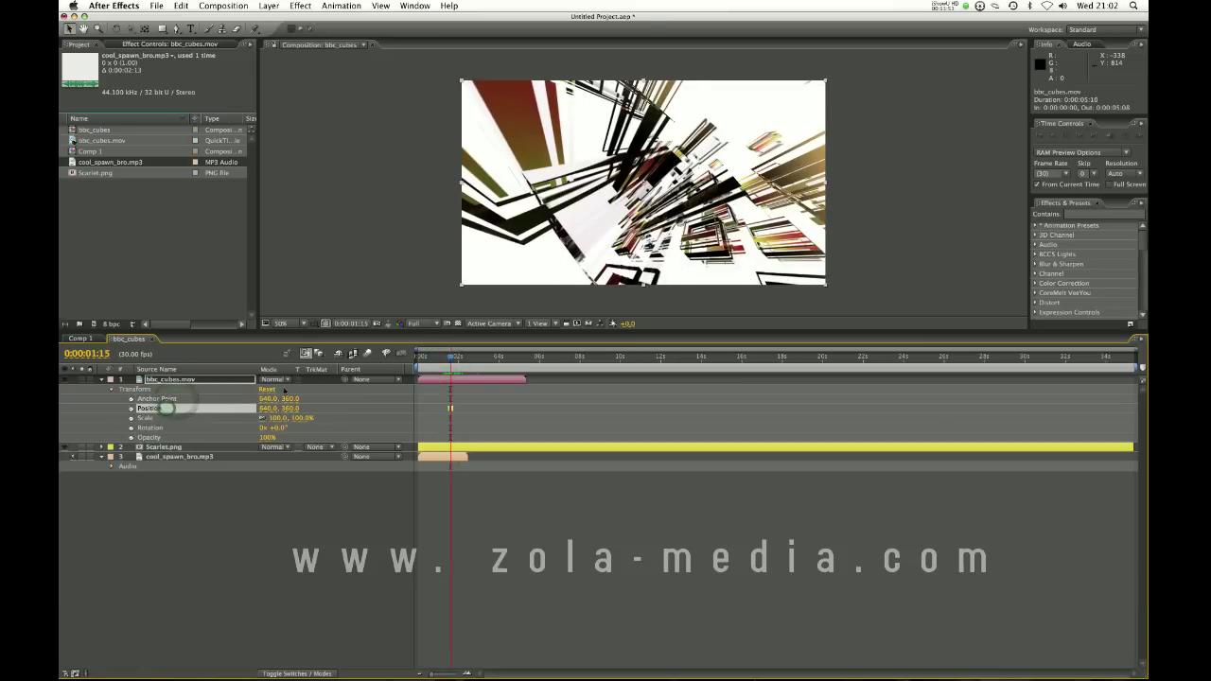
pyautogui.moveTo(262, 407); pyautogui.dragTo(374, 447)
pyautogui.press('super')
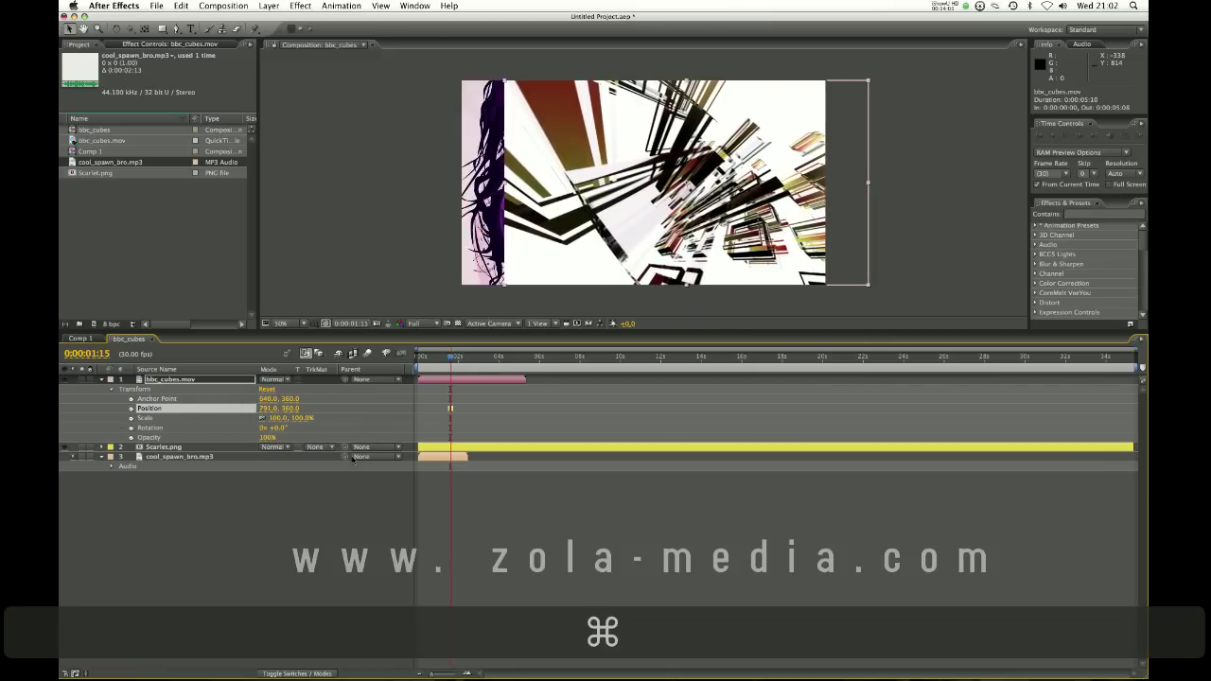
pyautogui.press('super+z')
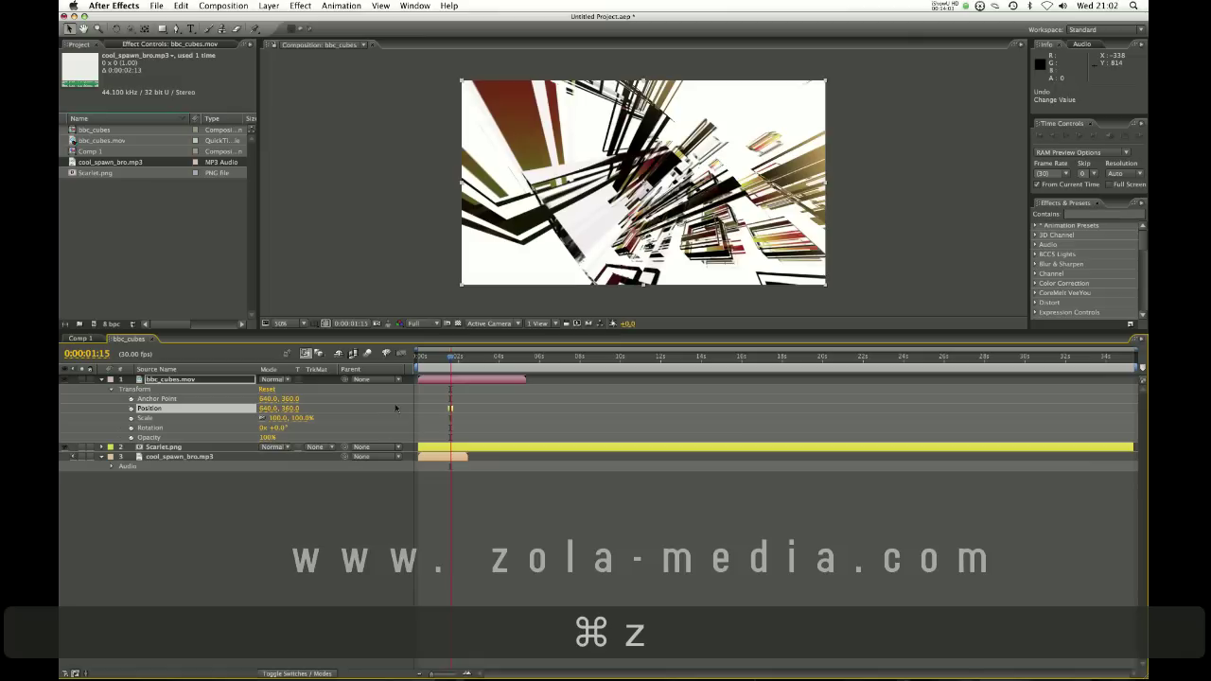
# - Try scaling the bbc_cubes.mov layer down to 43%, and undo the scaling
pyautogui.moveTo(294, 412); pyautogui.dragTo(273, 436)
pyautogui.press('super+z')
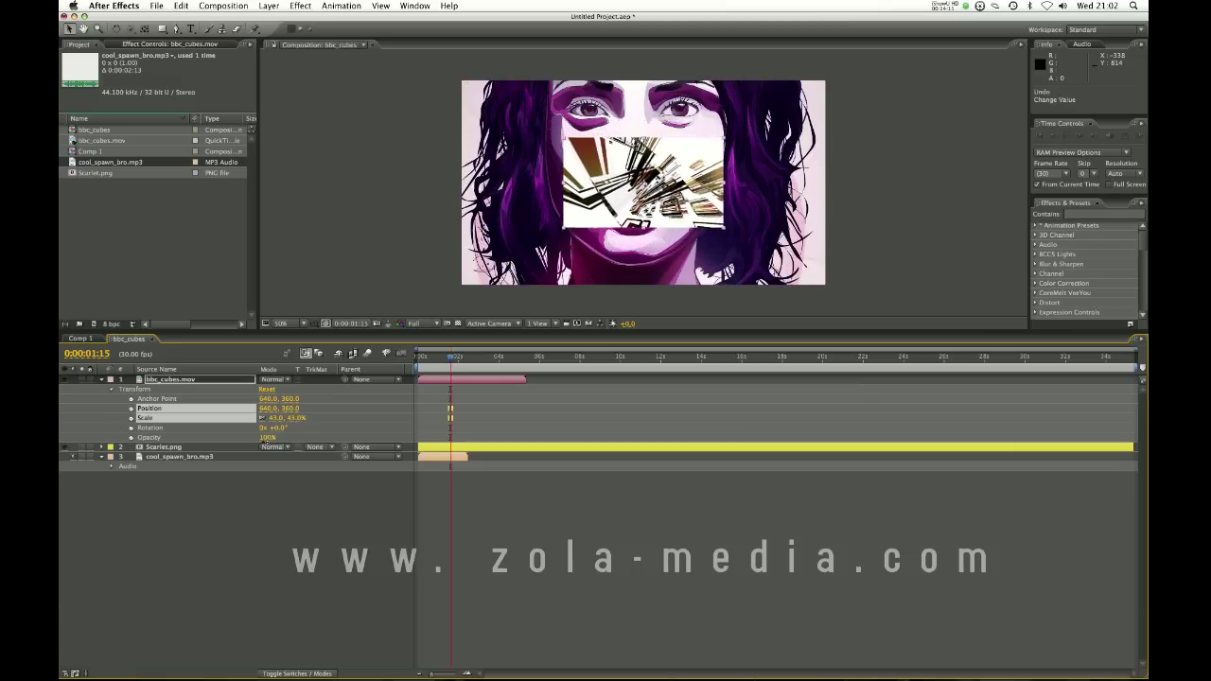
pyautogui.press('super+z')
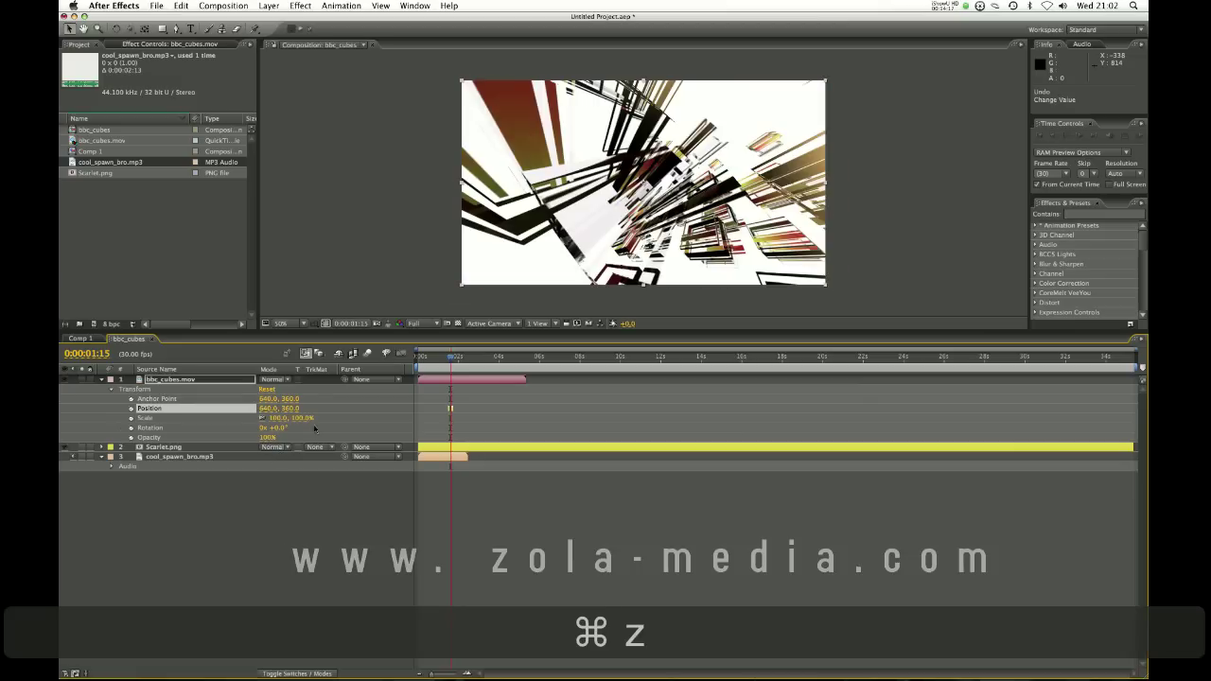
# - Try out the bbc_cubes.mov layer's Rotation and Opacity values, restoring the rotation to 0° and the opacity to 100%
pyautogui.moveTo(279, 429)
pyautogui.mouseDown()
pyautogui.moveTo(356, 416)
pyautogui.moveTo(279, 438)
pyautogui.mouseUp()
pyautogui.press('super+z')
pyautogui.click(163, 437)
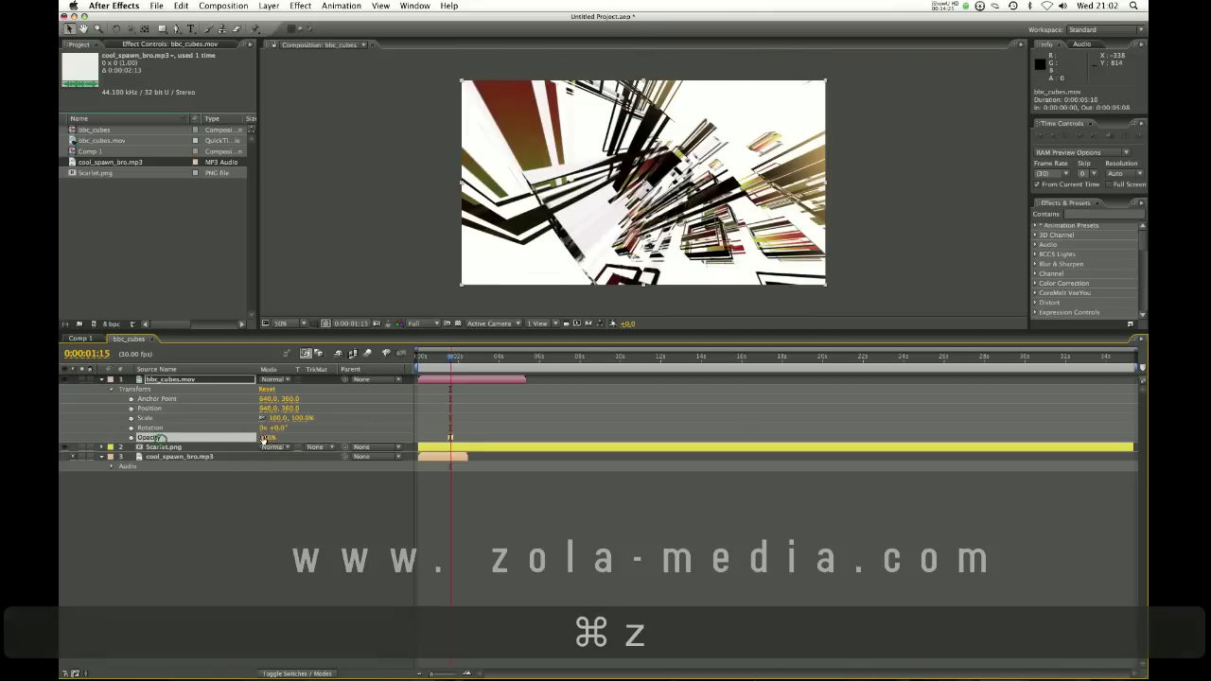
pyautogui.moveTo(269, 437); pyautogui.dragTo(317, 487)
# - Select the timeline layers in turn, ending with bbc_cubes.mov selected and the current time at 0:00:01:12
pyautogui.moveTo(455, 365); pyautogui.dragTo(453, 365)
pyautogui.click(451, 365)
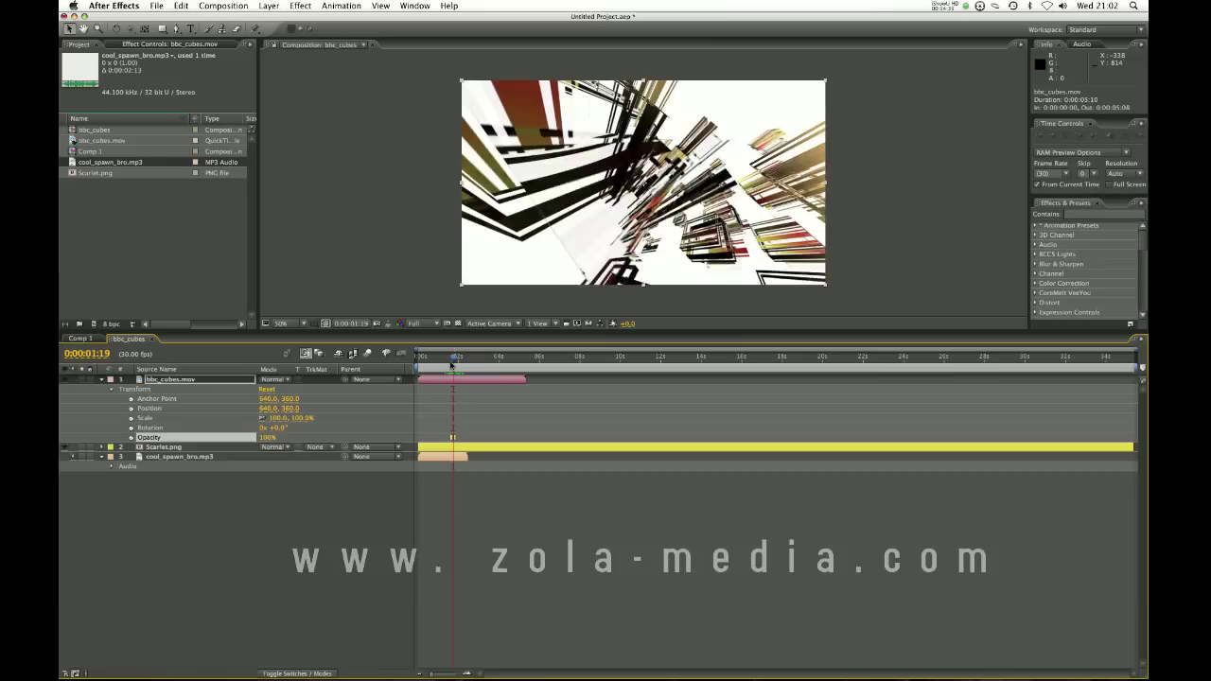
pyautogui.click(199, 457)
pyautogui.click(199, 447)
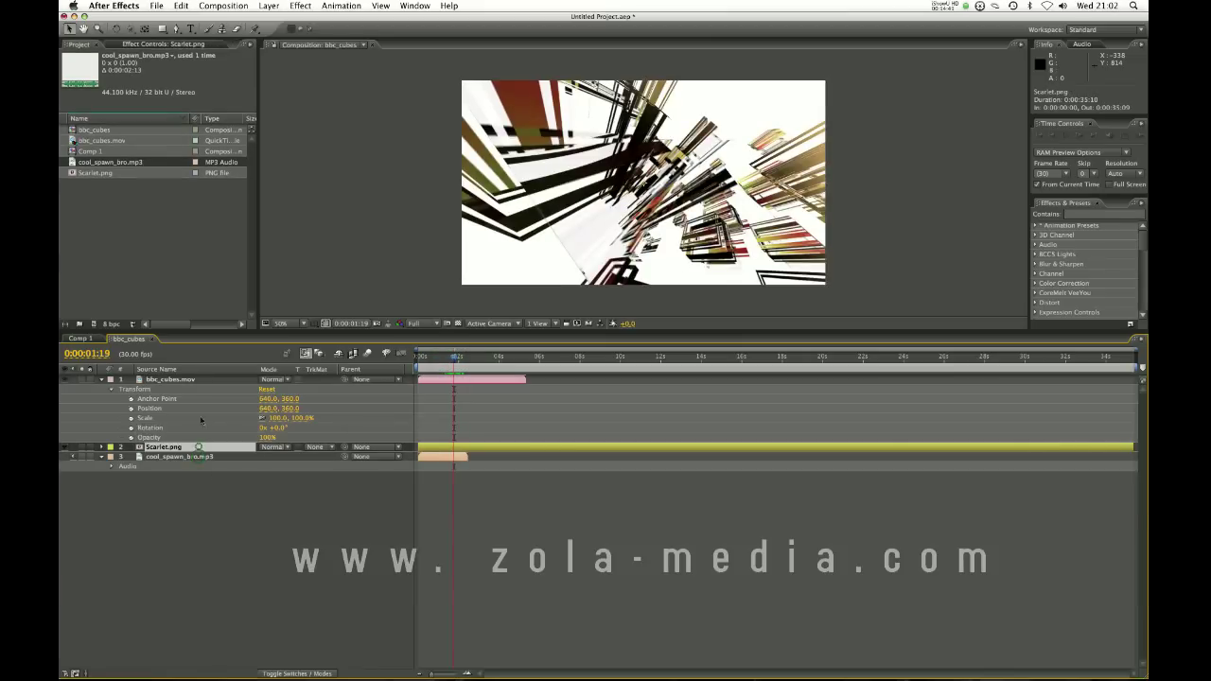
pyautogui.click(204, 380)
pyautogui.click(190, 449)
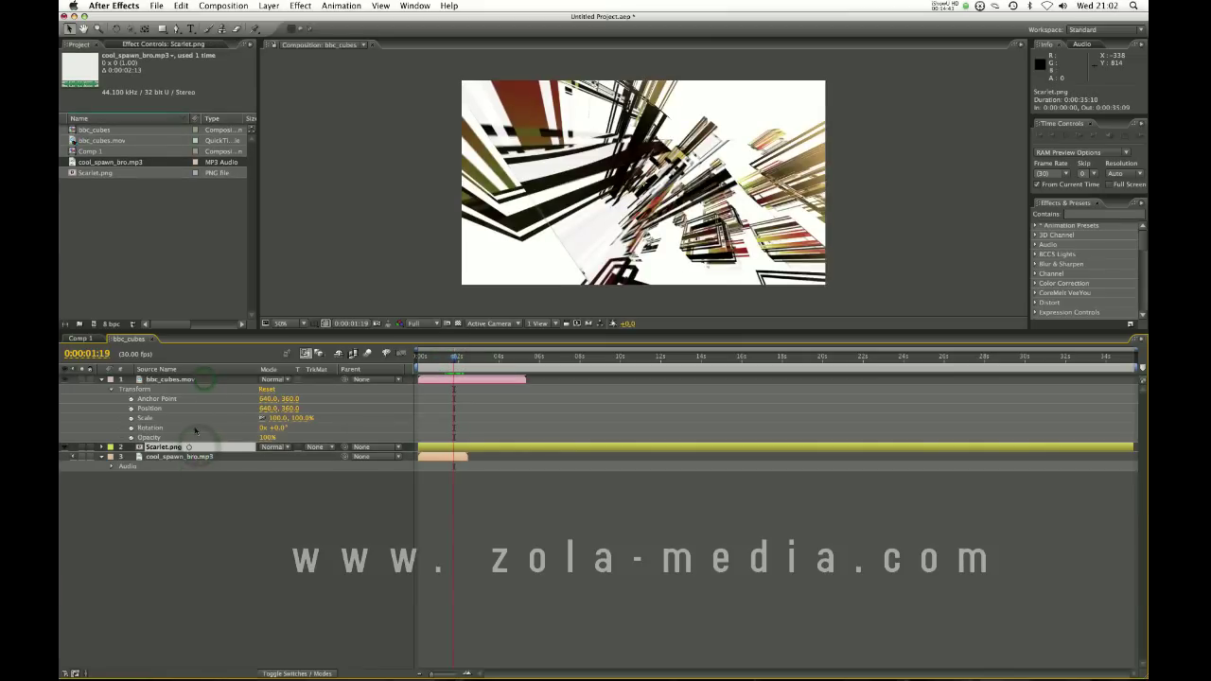
pyautogui.click(198, 381)
pyautogui.click(184, 448)
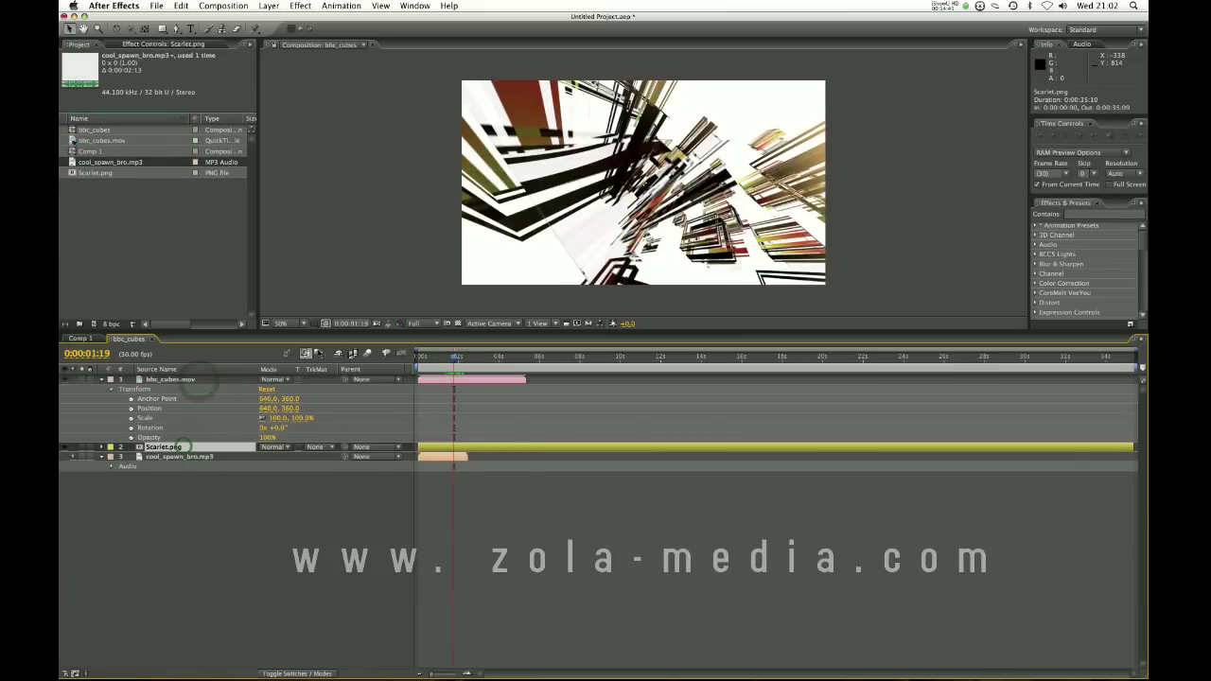
pyautogui.click(191, 380)
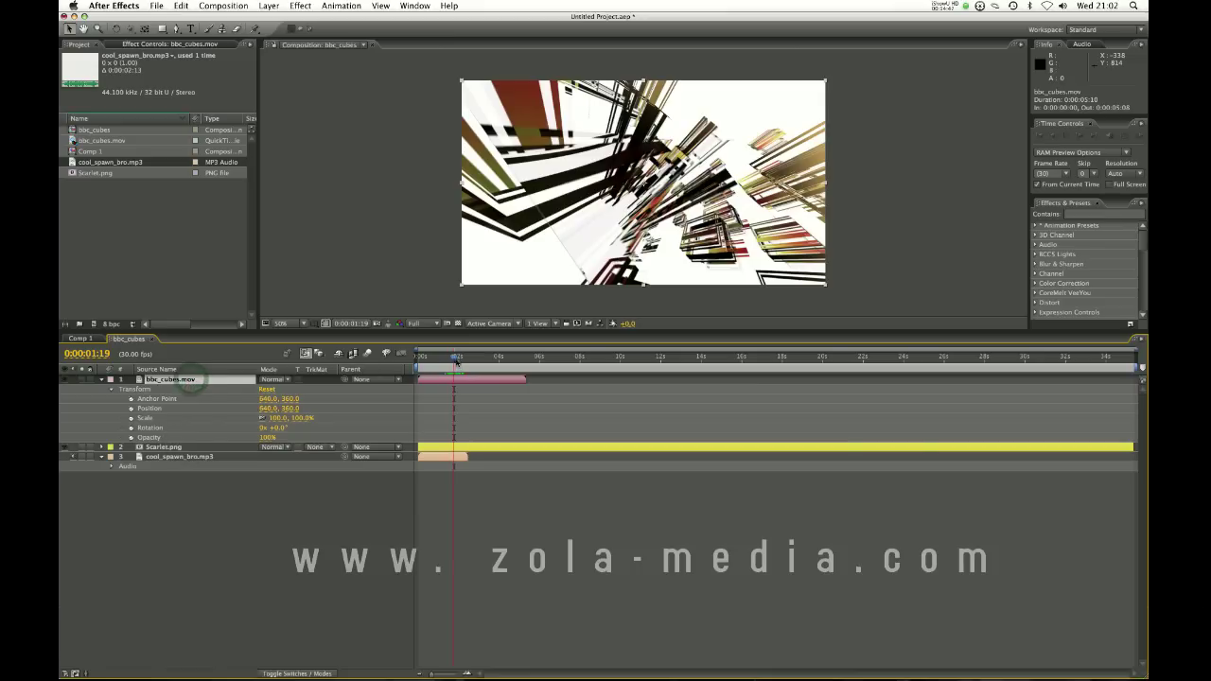
pyautogui.click(448, 358)
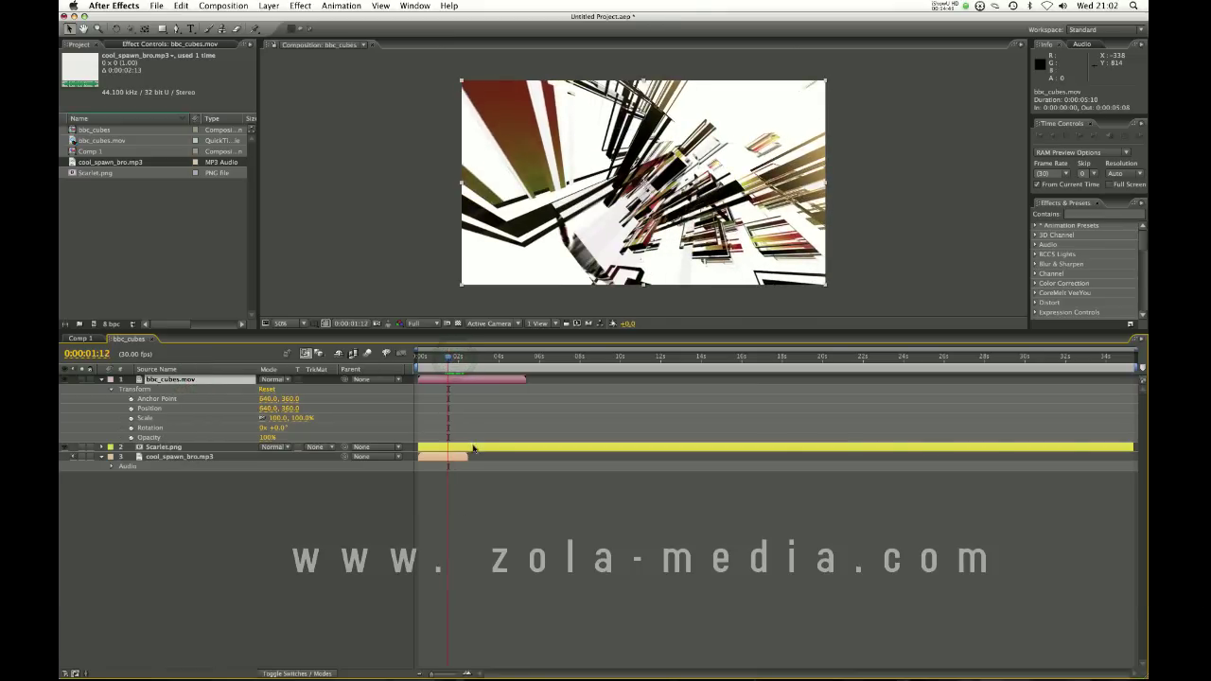